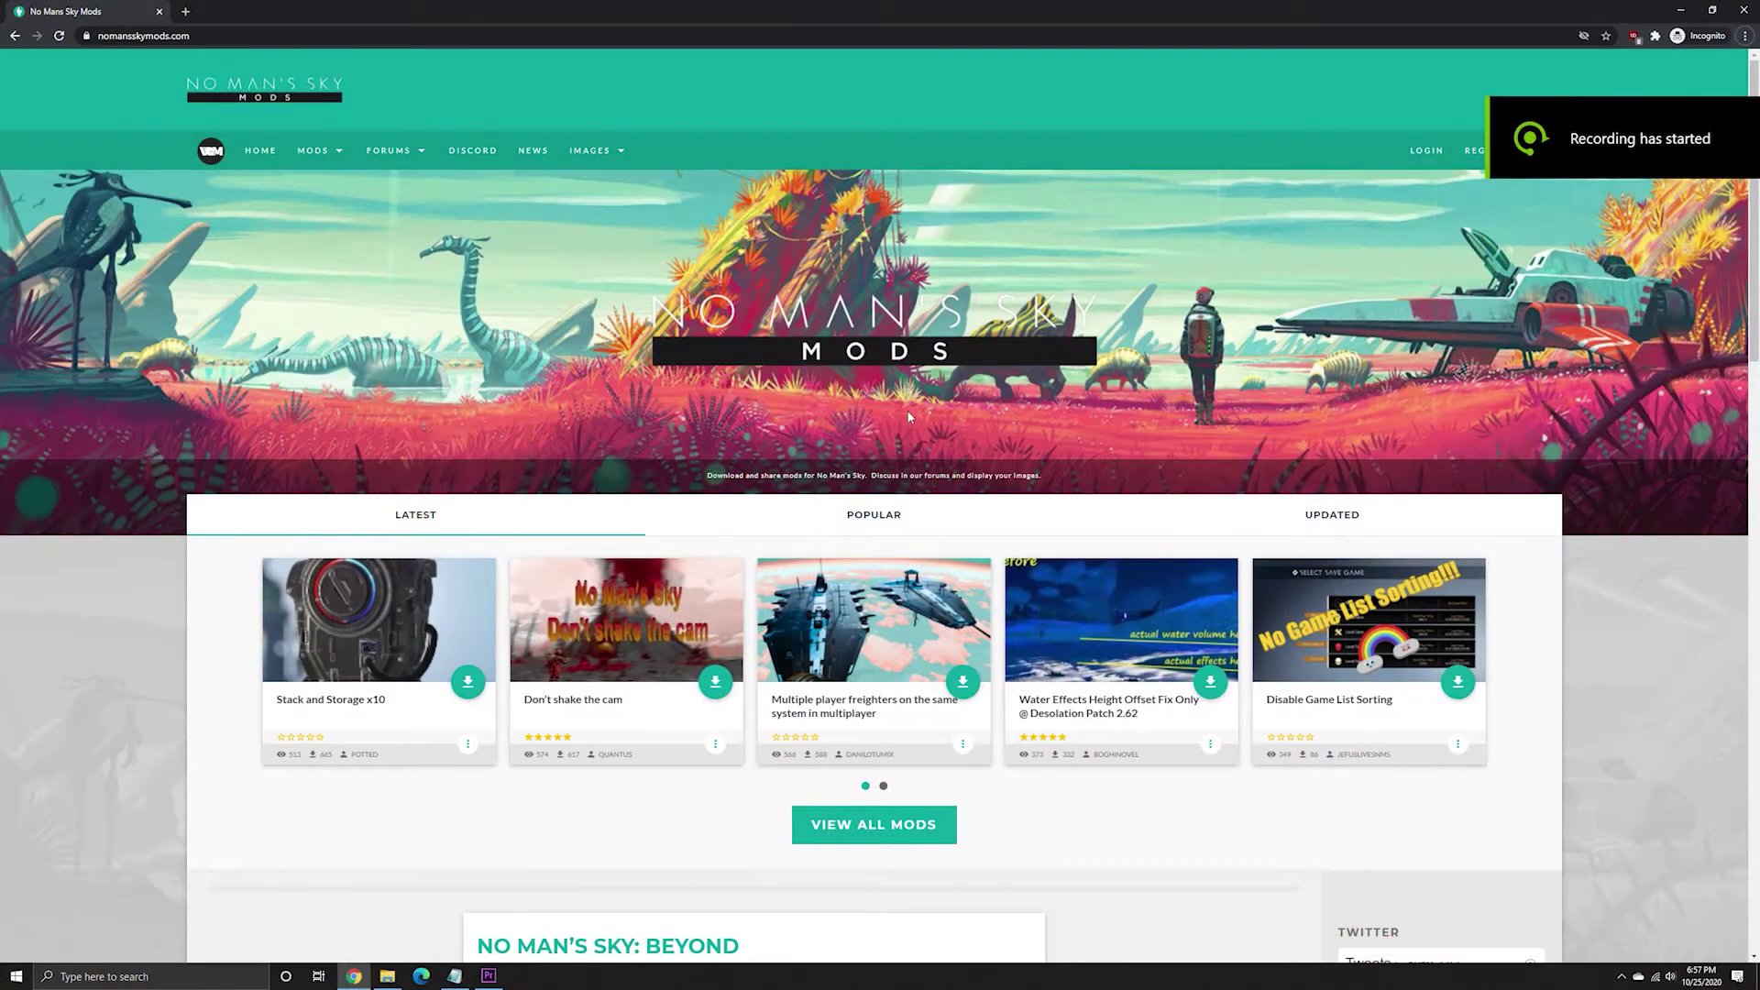
Look through the No Man's Sky Mods home page and the Nexus Mods home page with its news section.
scroll(566, 449, "down", 4)
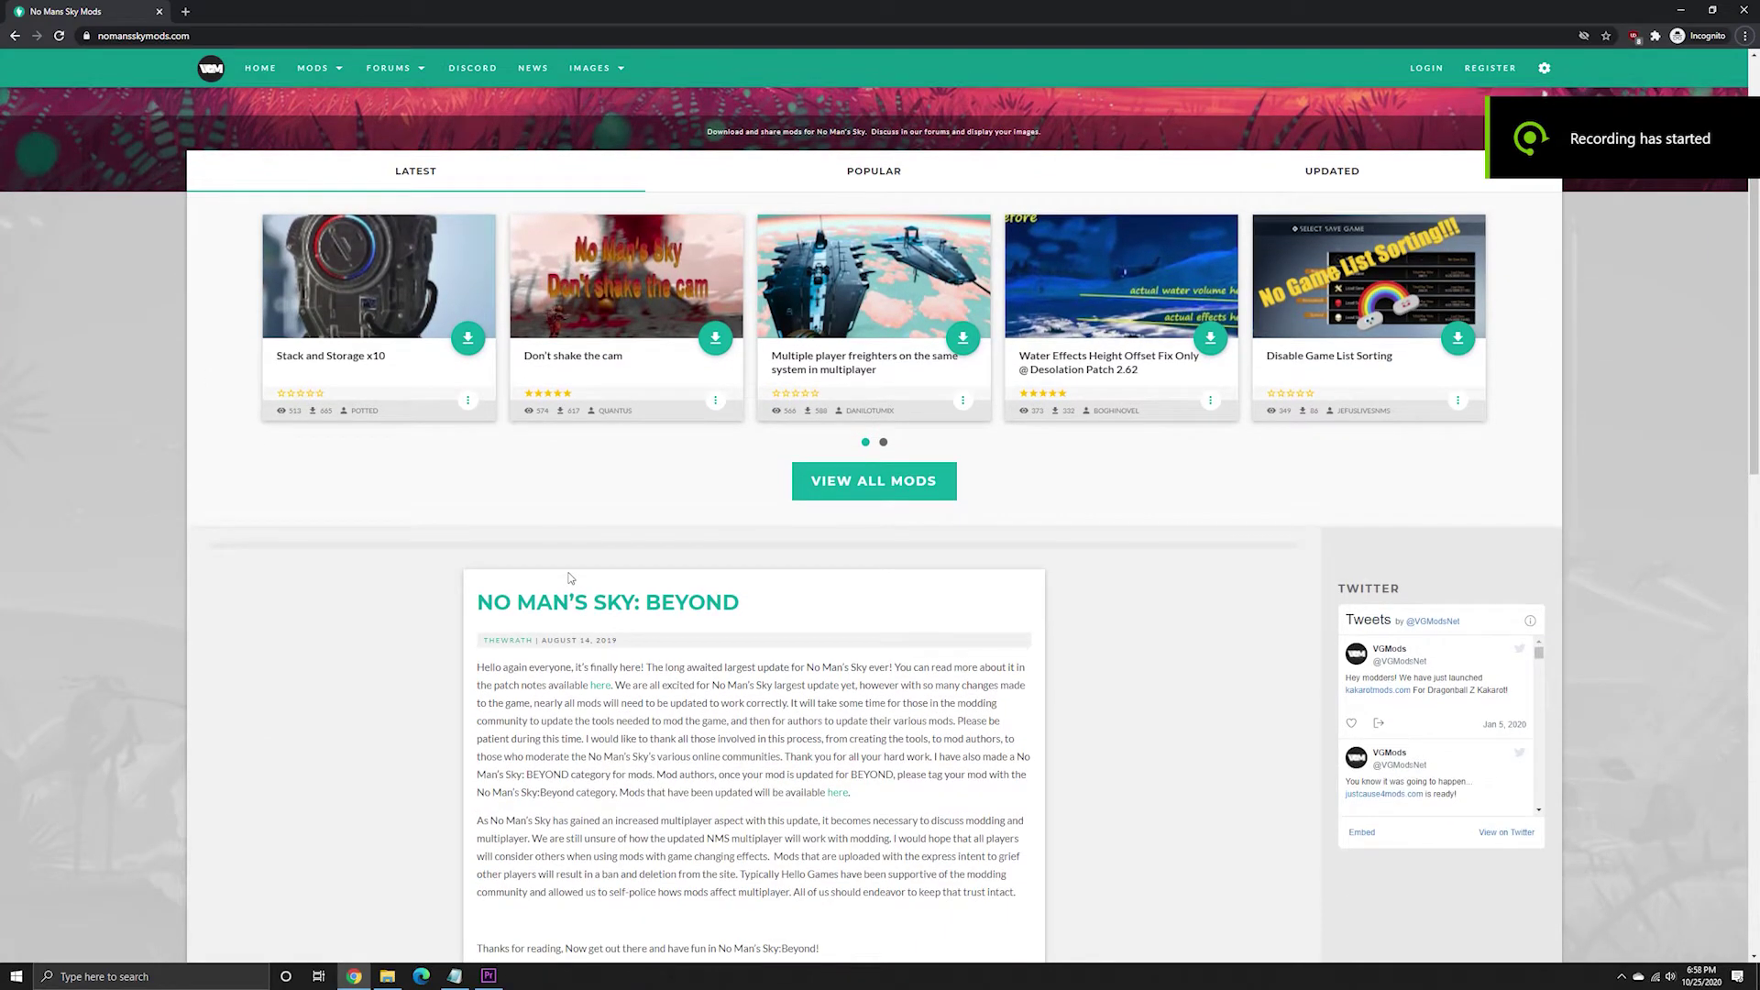
left_click(1068, 323)
scroll(183, 539, "down", 2)
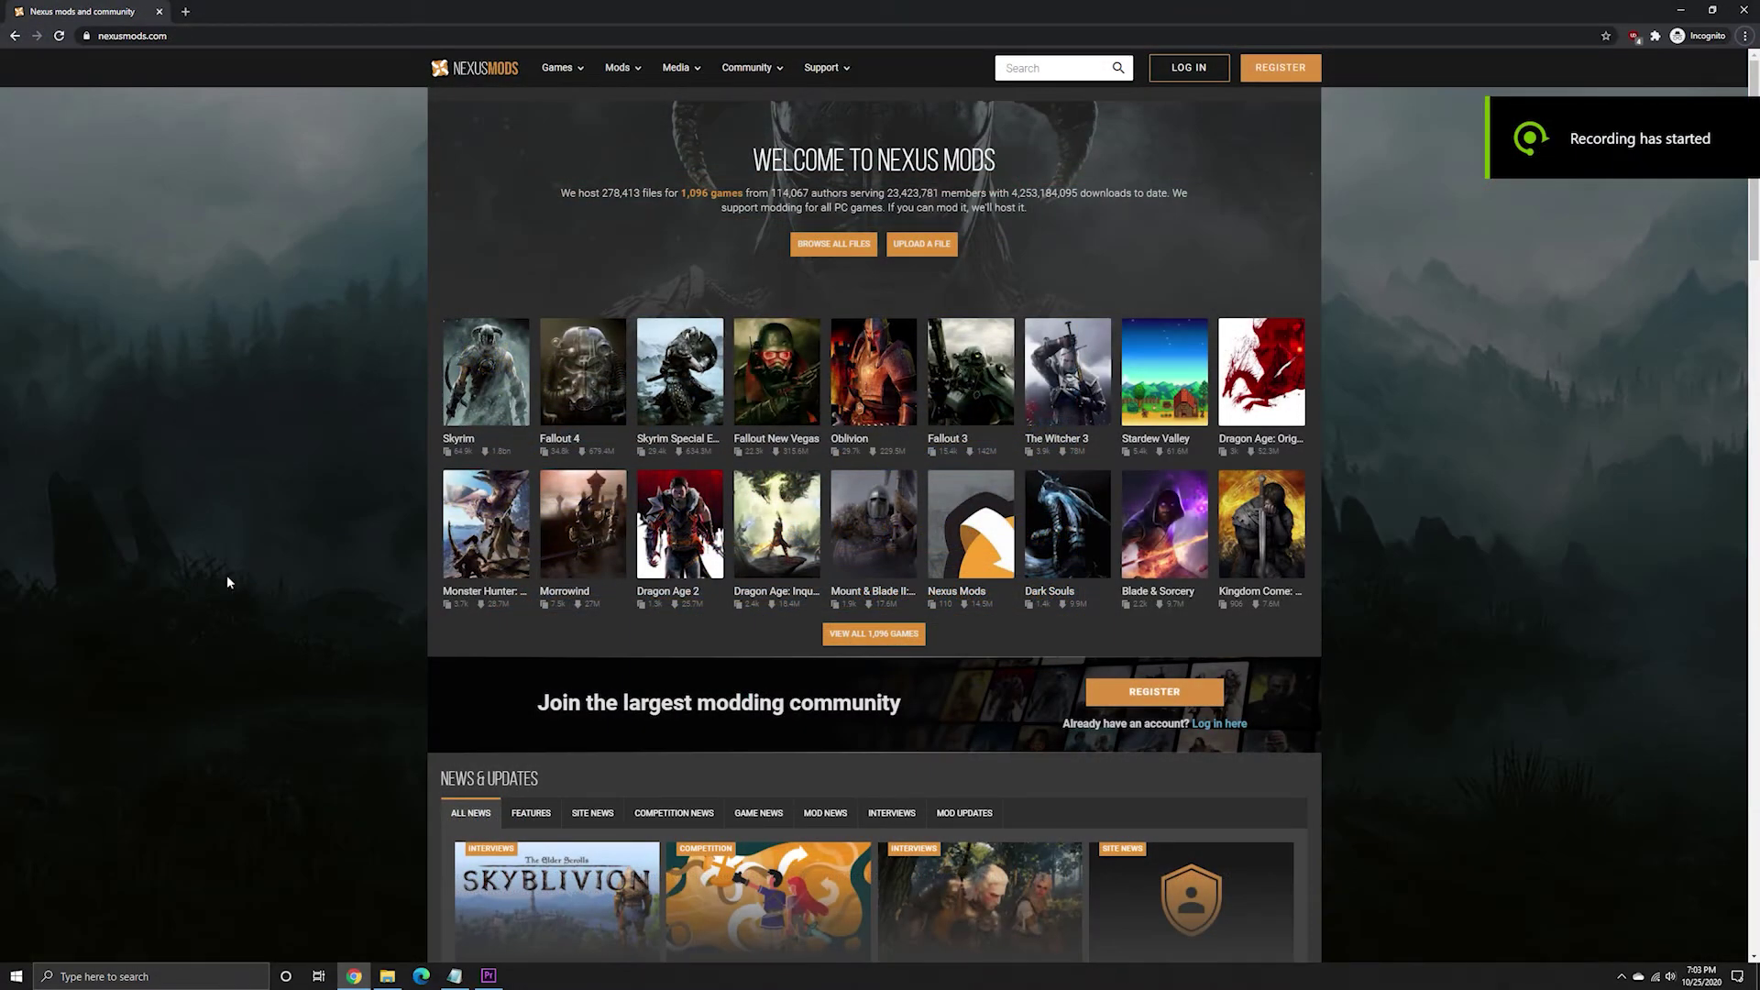
scroll(214, 569, "down", 6)
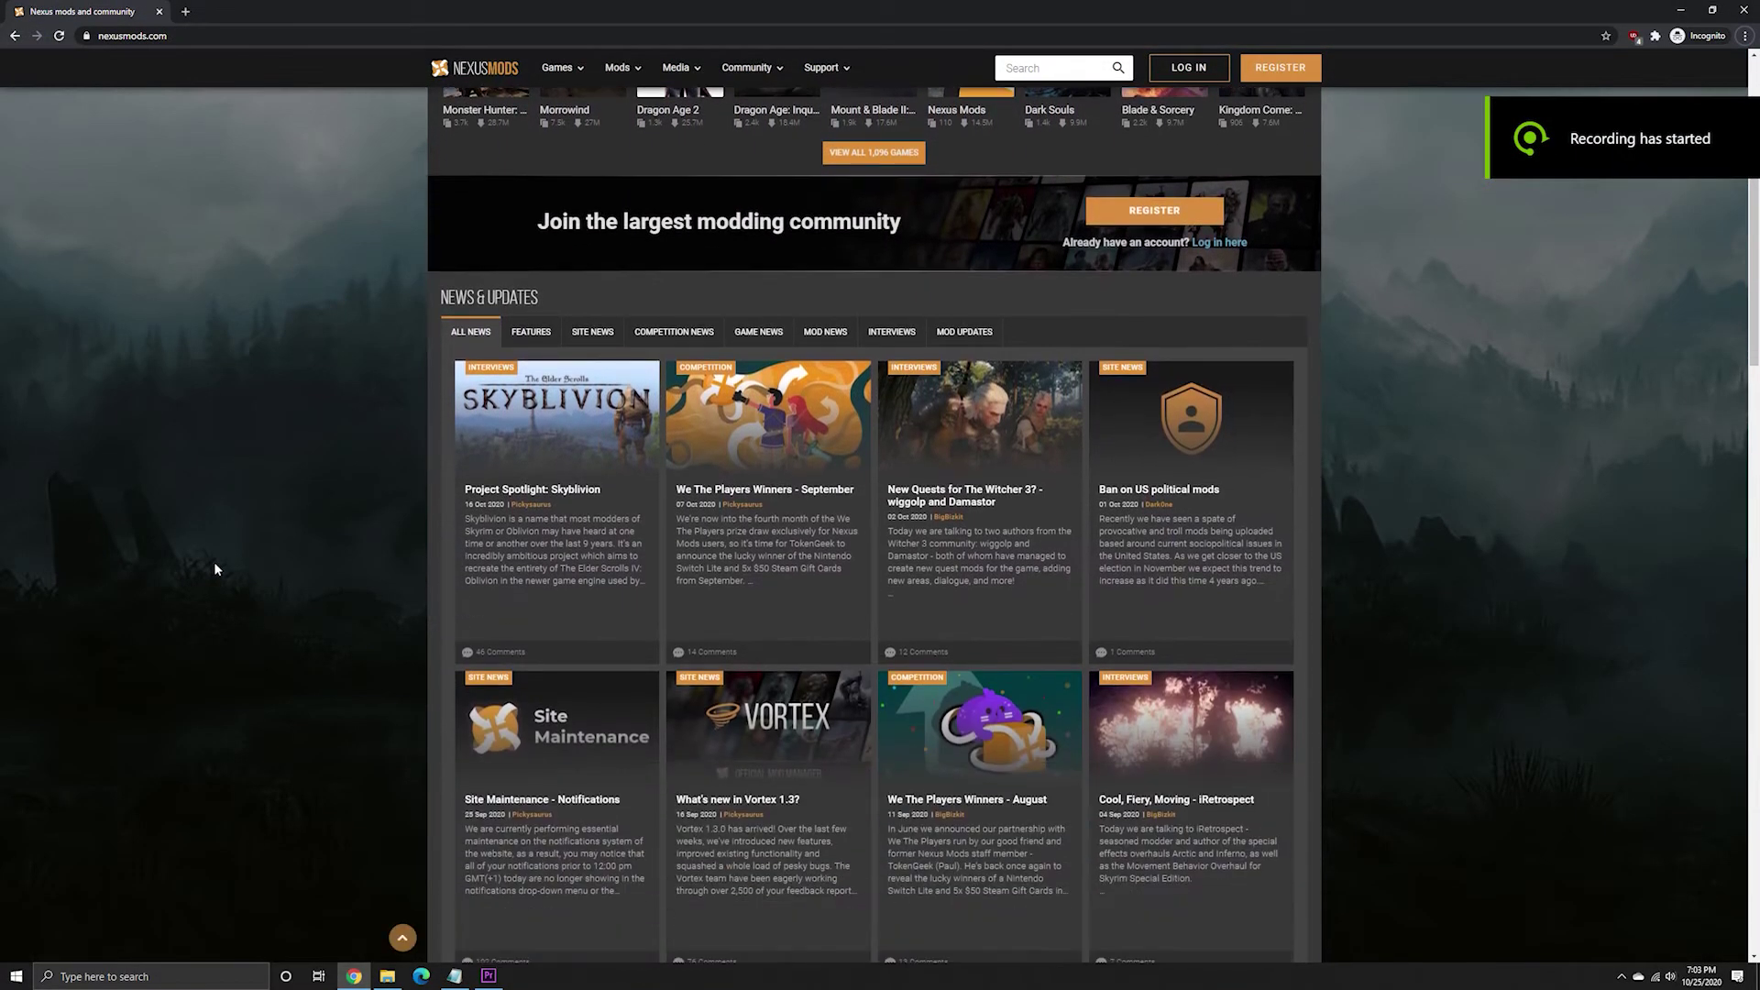
scroll(203, 591, "down", 6)
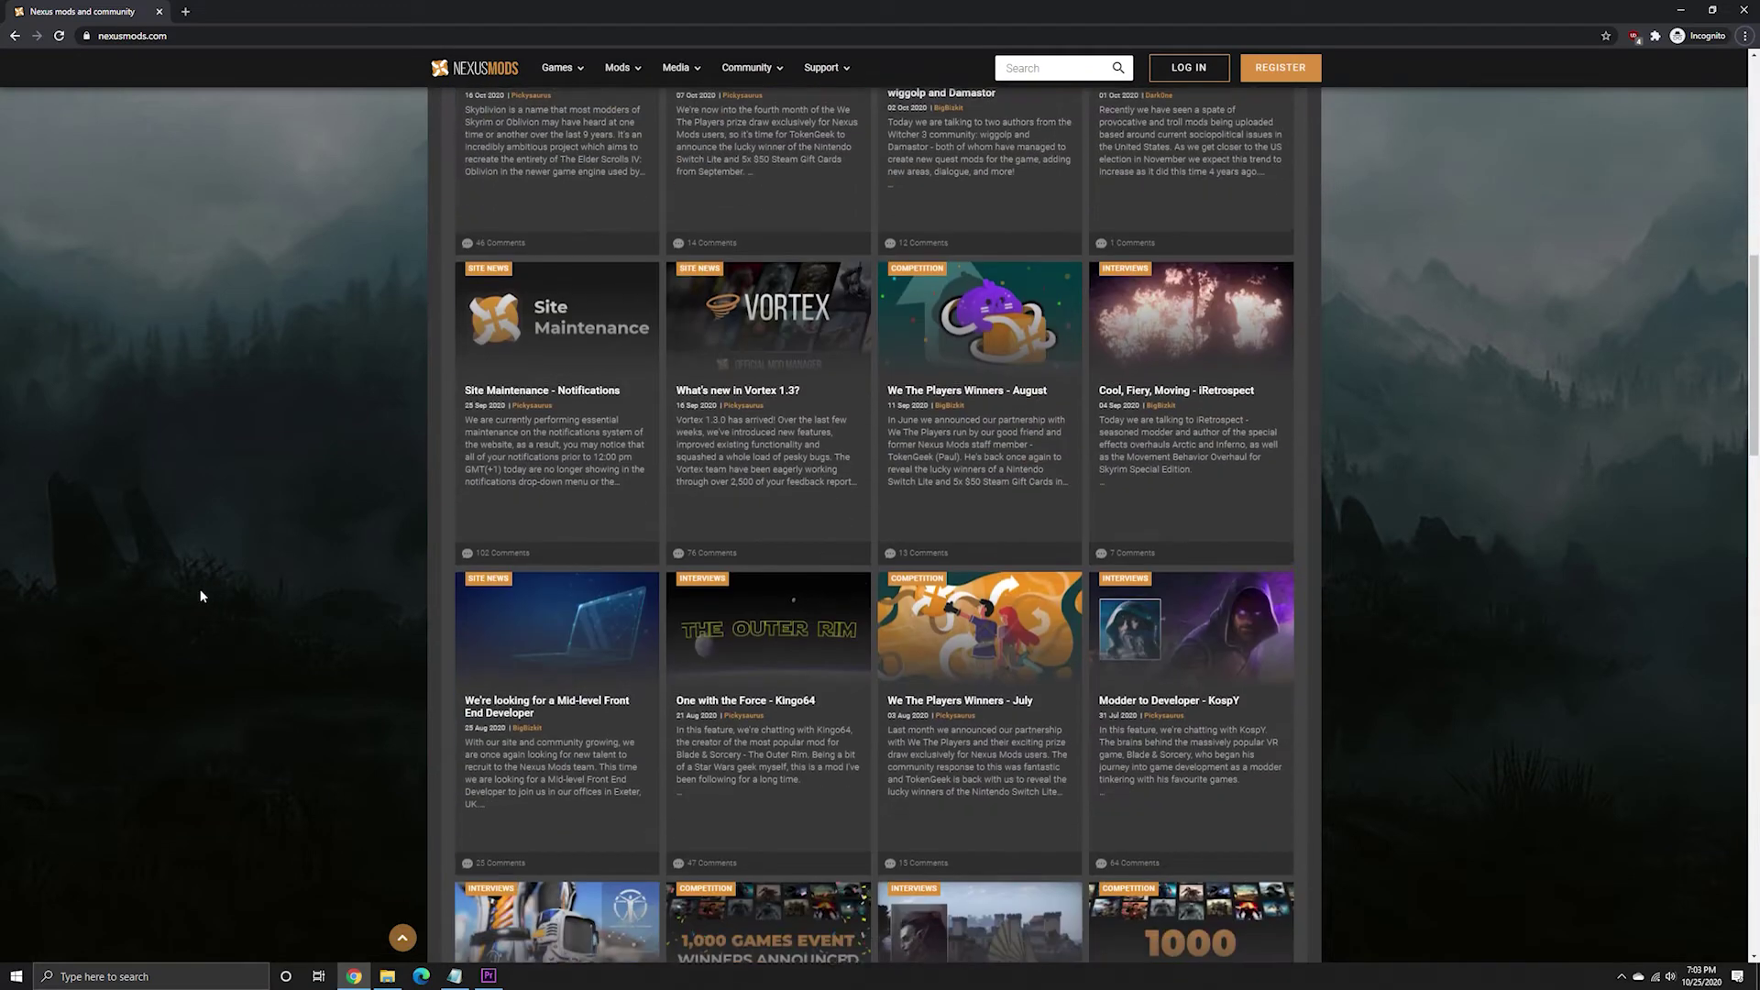
scroll(202, 594, "down", 9)
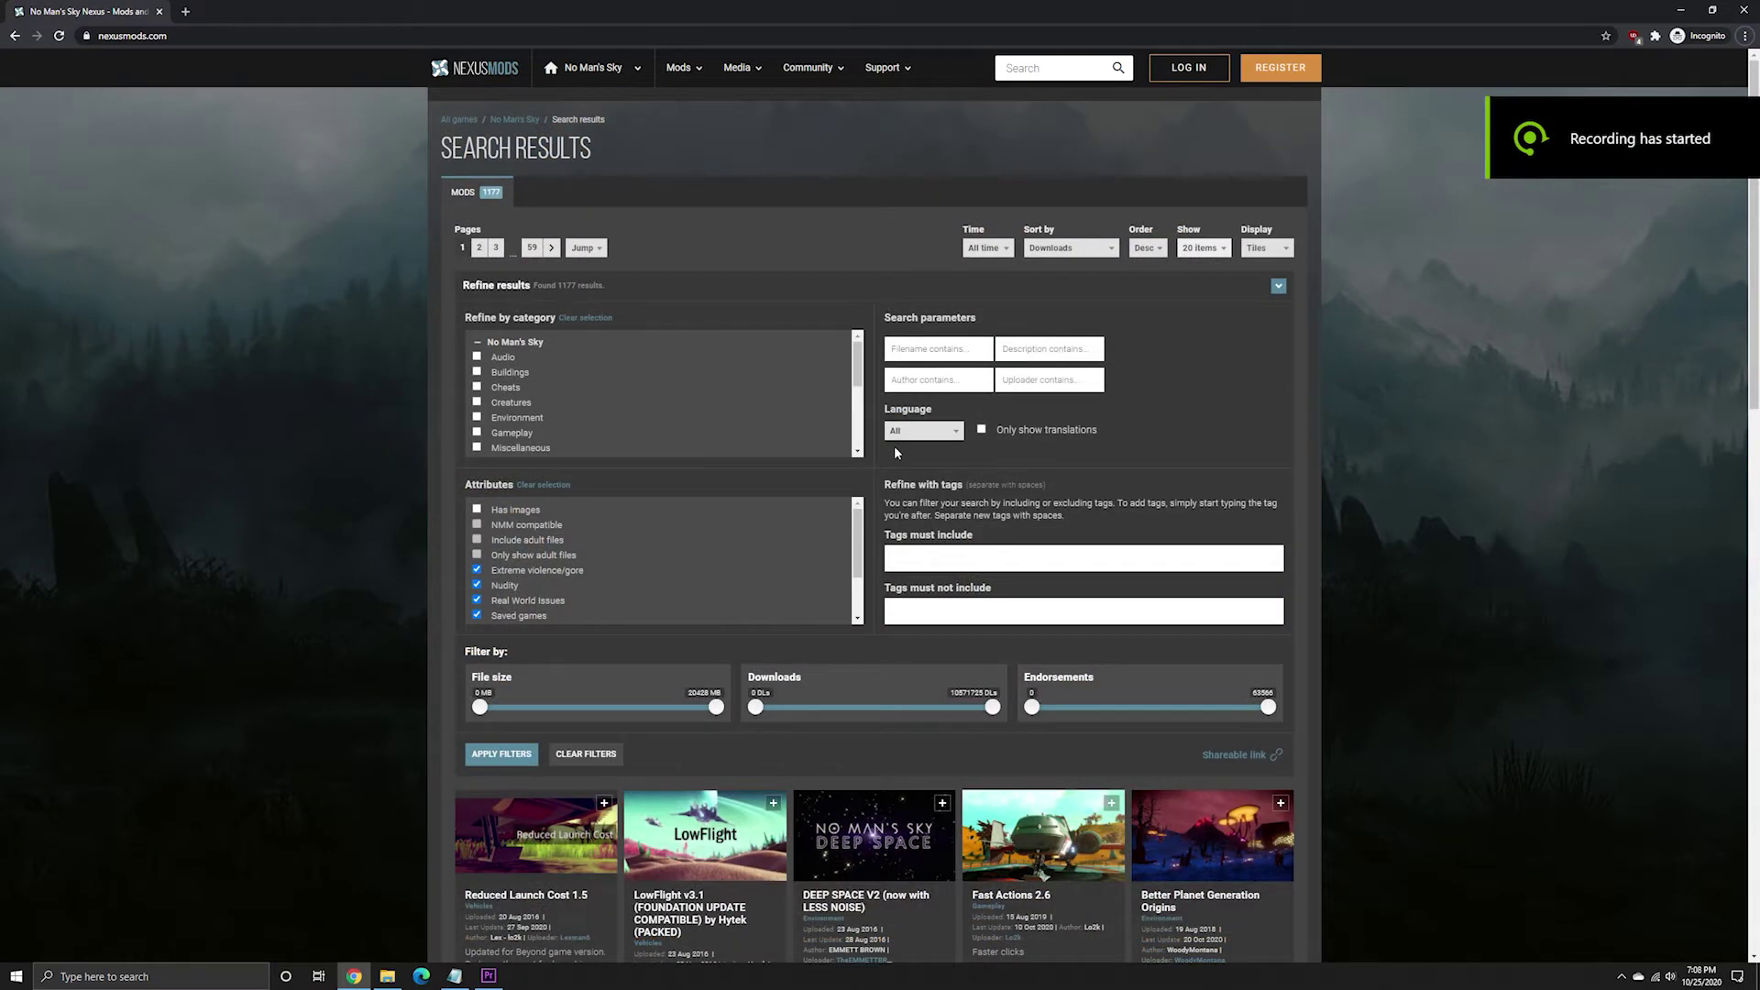
Filter the No Man's Sky mods by filename containing "flight" and description containing "speed".
left_click(951, 354)
type("flight")
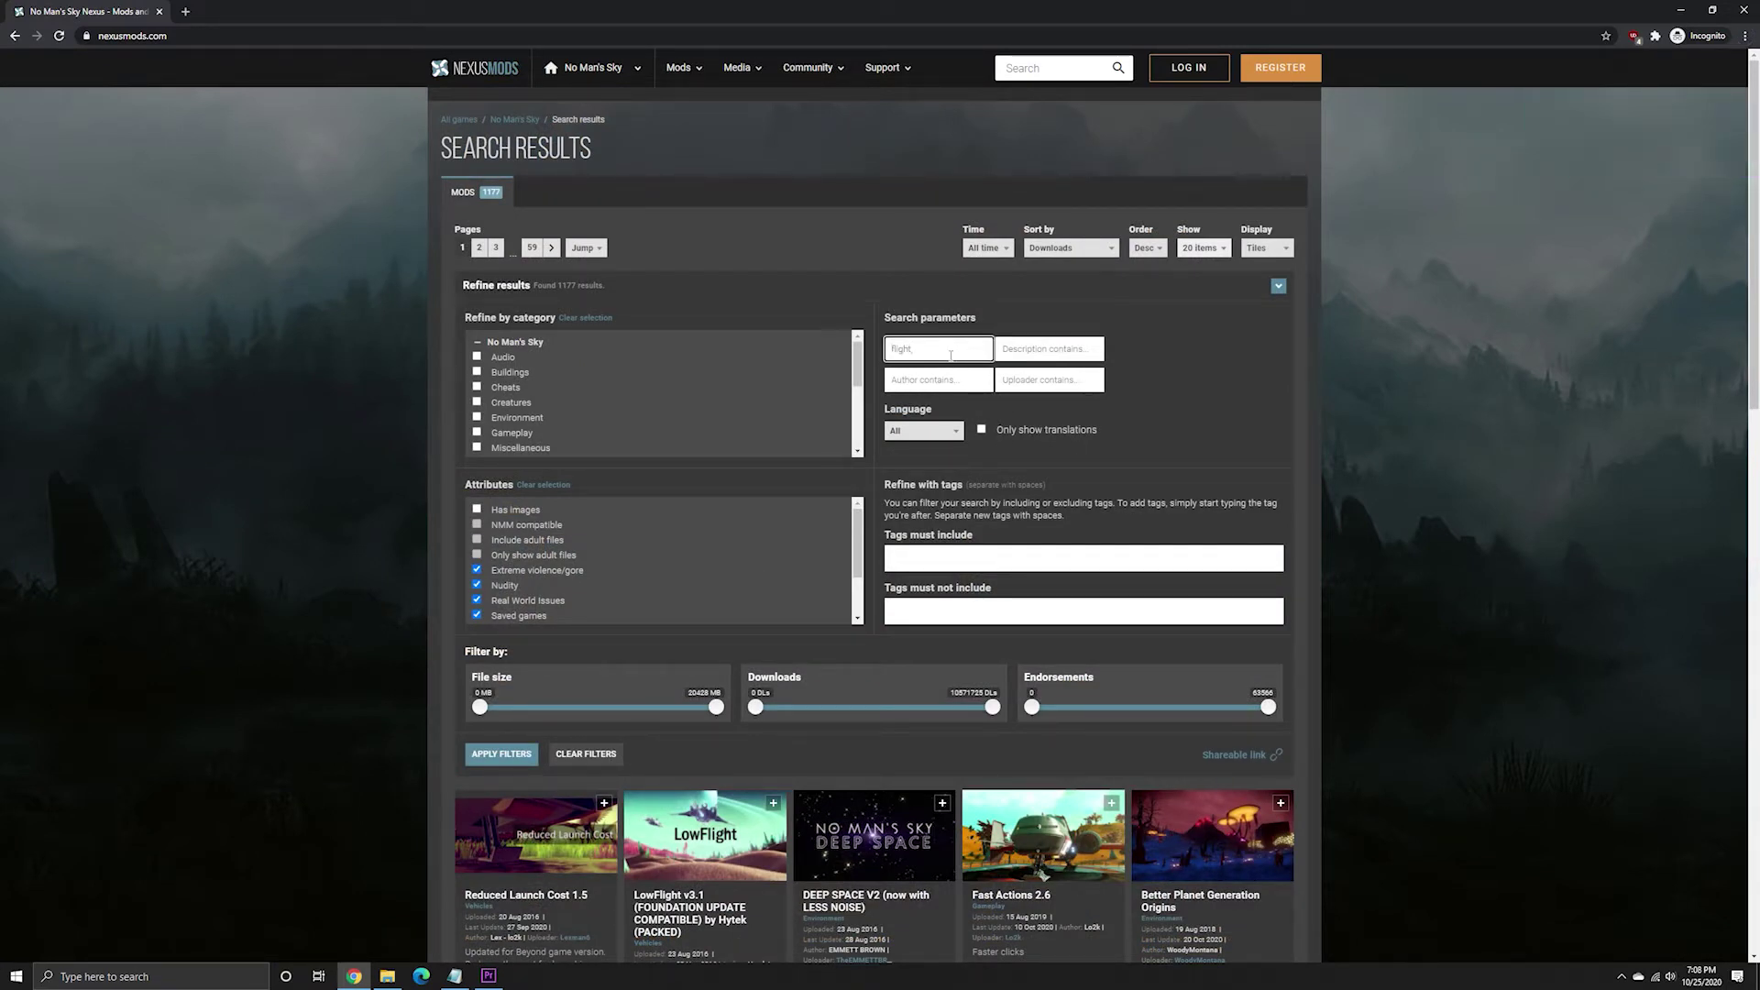
left_click(1044, 357)
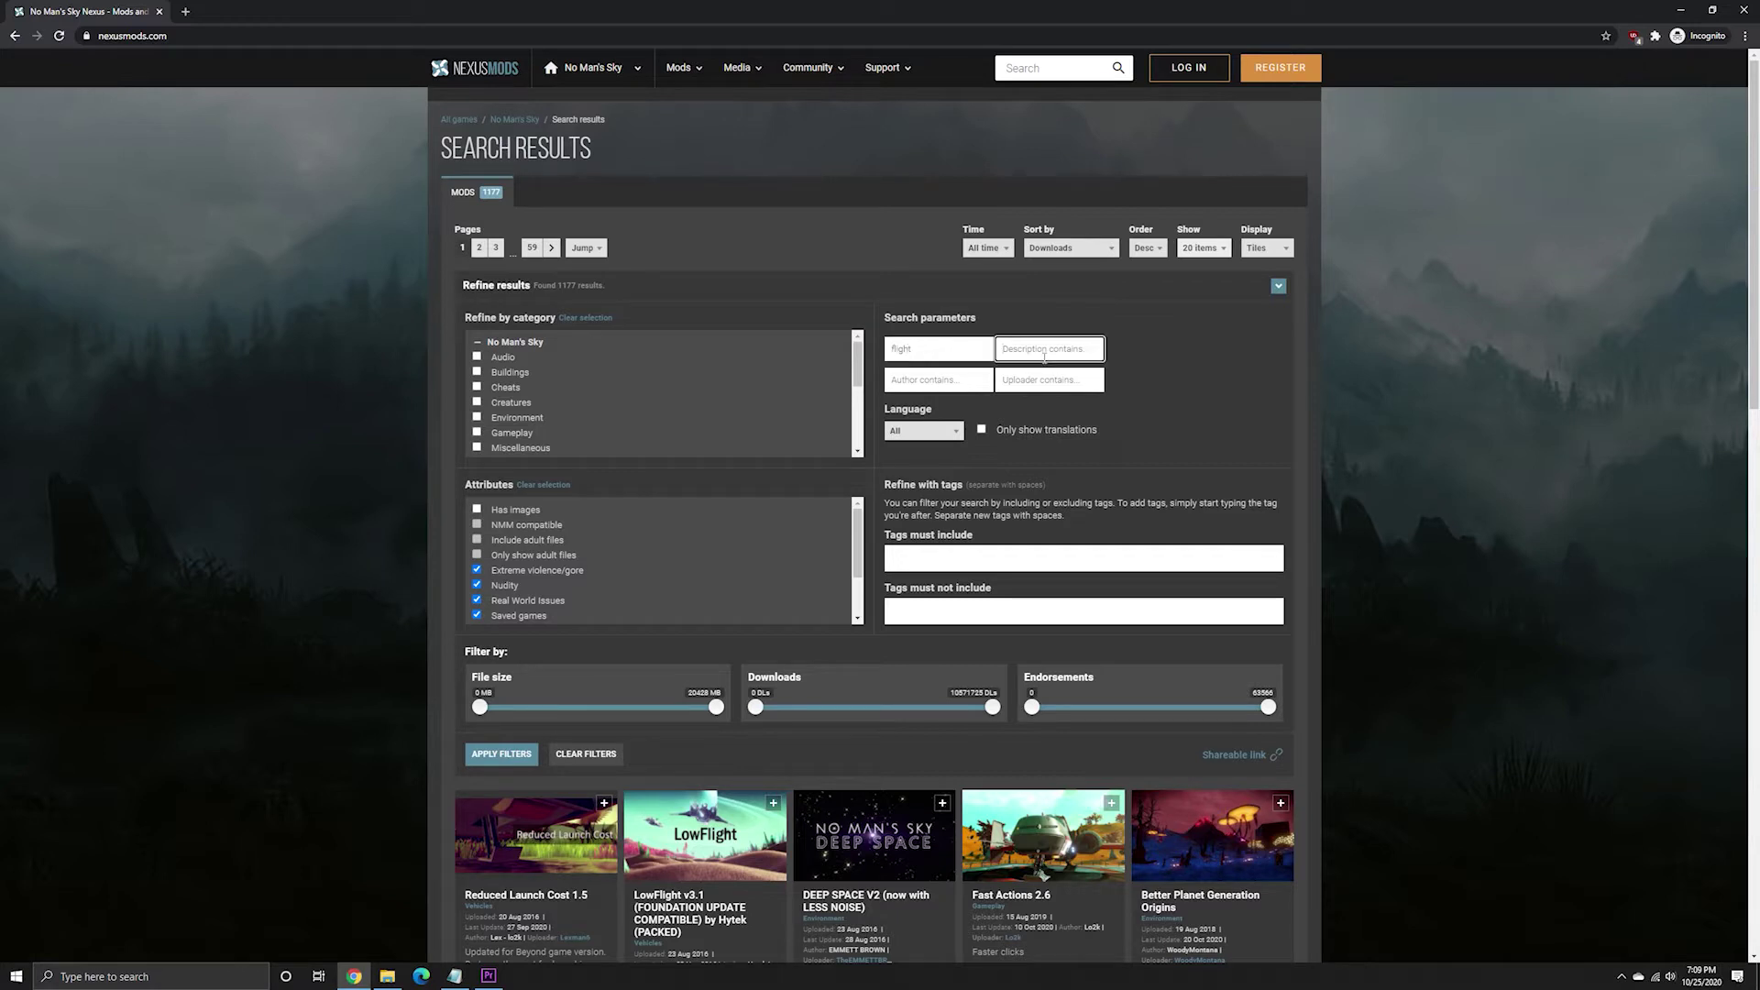
type("so")
left_click(501, 754)
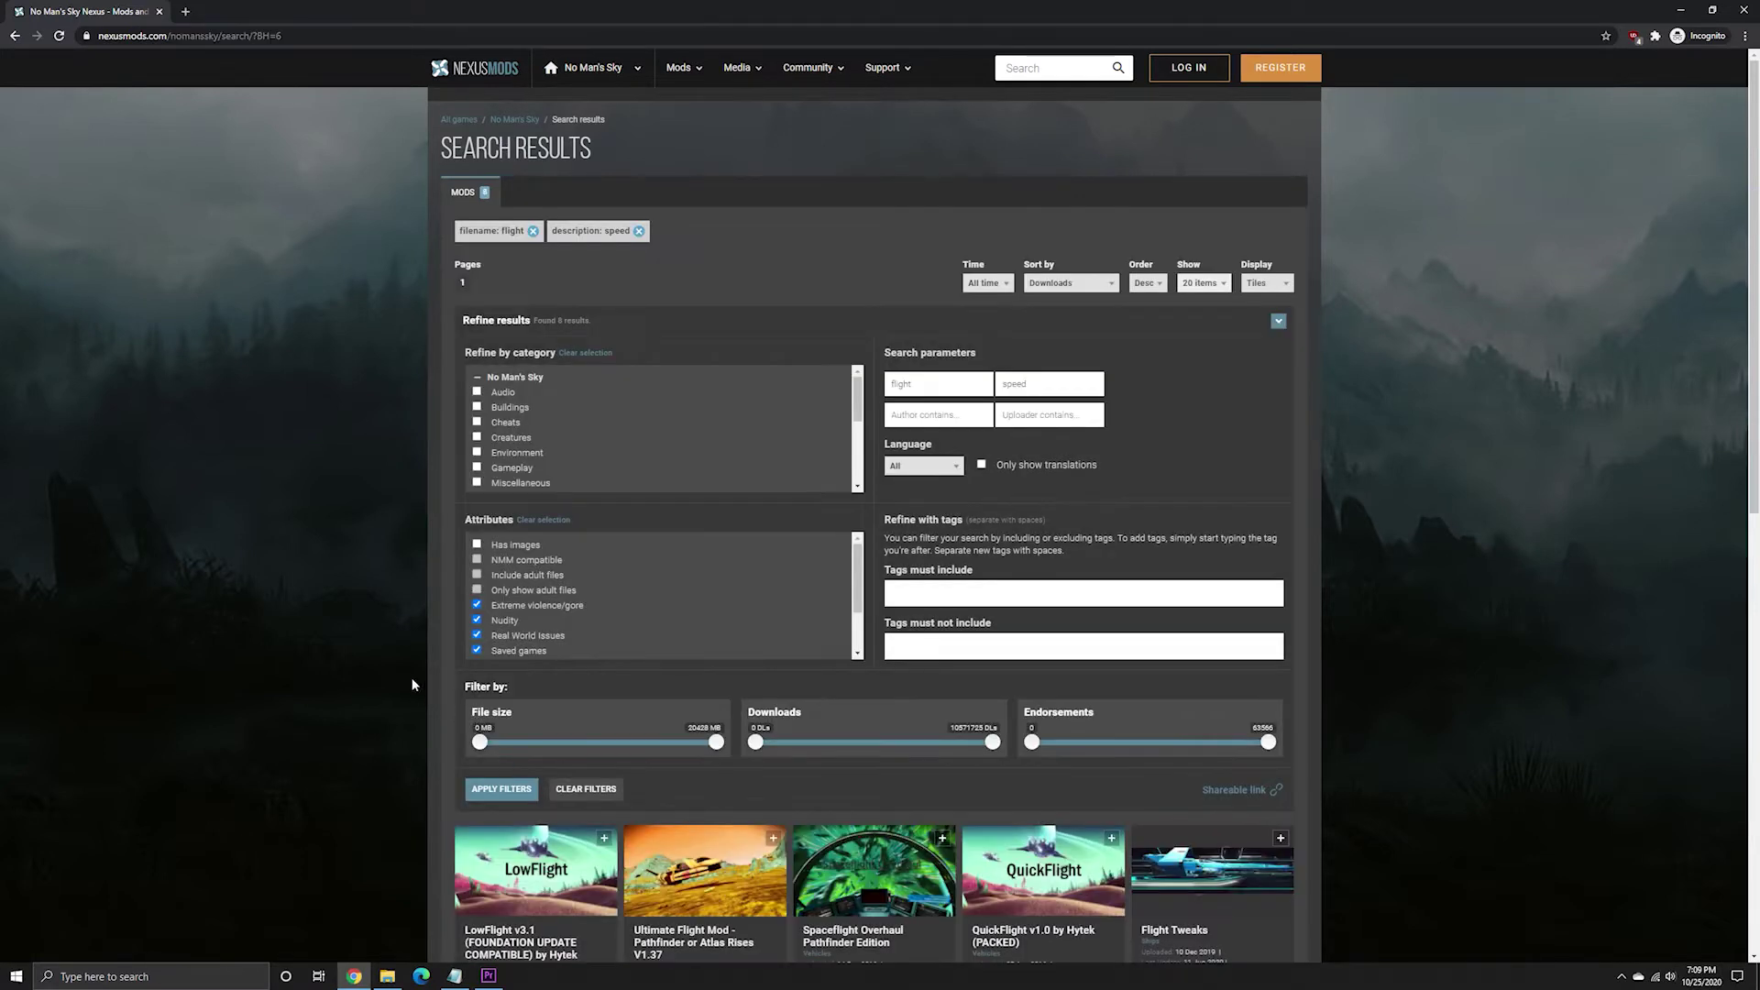
Open the DUDESTARSEED FLIGHT OVERHAUL - ORIGINS 3.XX mod from the filtered results and read its description.
scroll(385, 653, "down", 2)
scroll(337, 634, "down", 2)
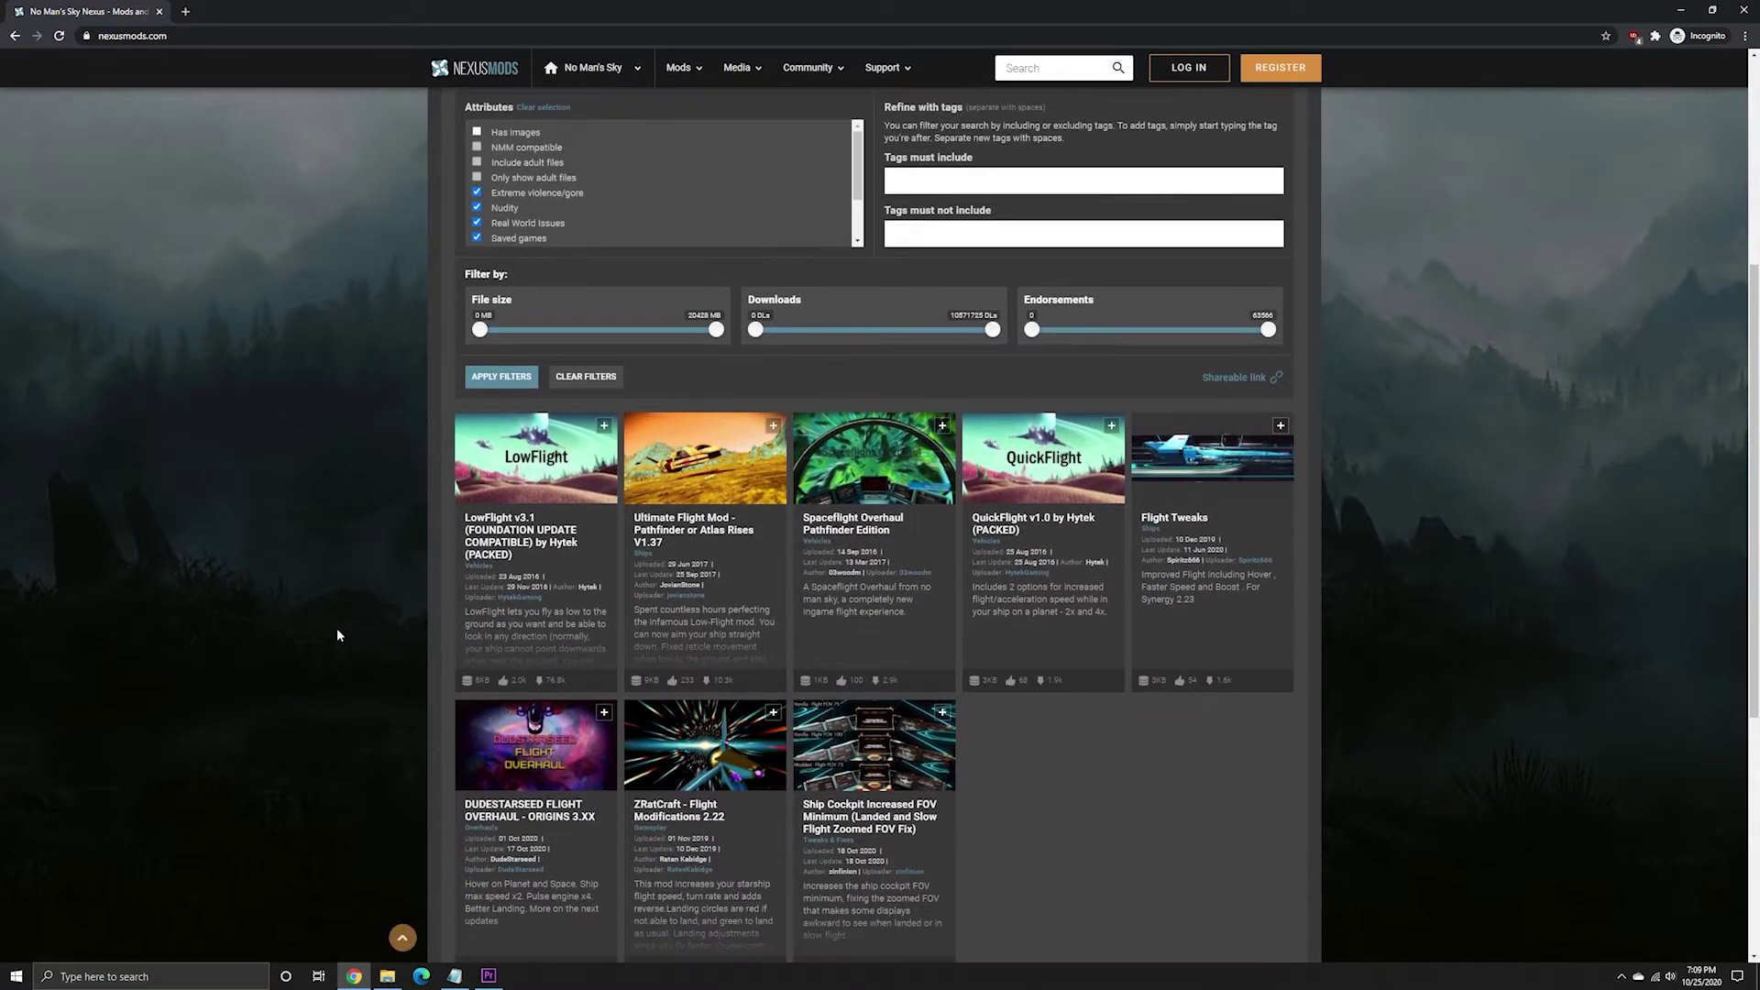
scroll(338, 630, "down", 1)
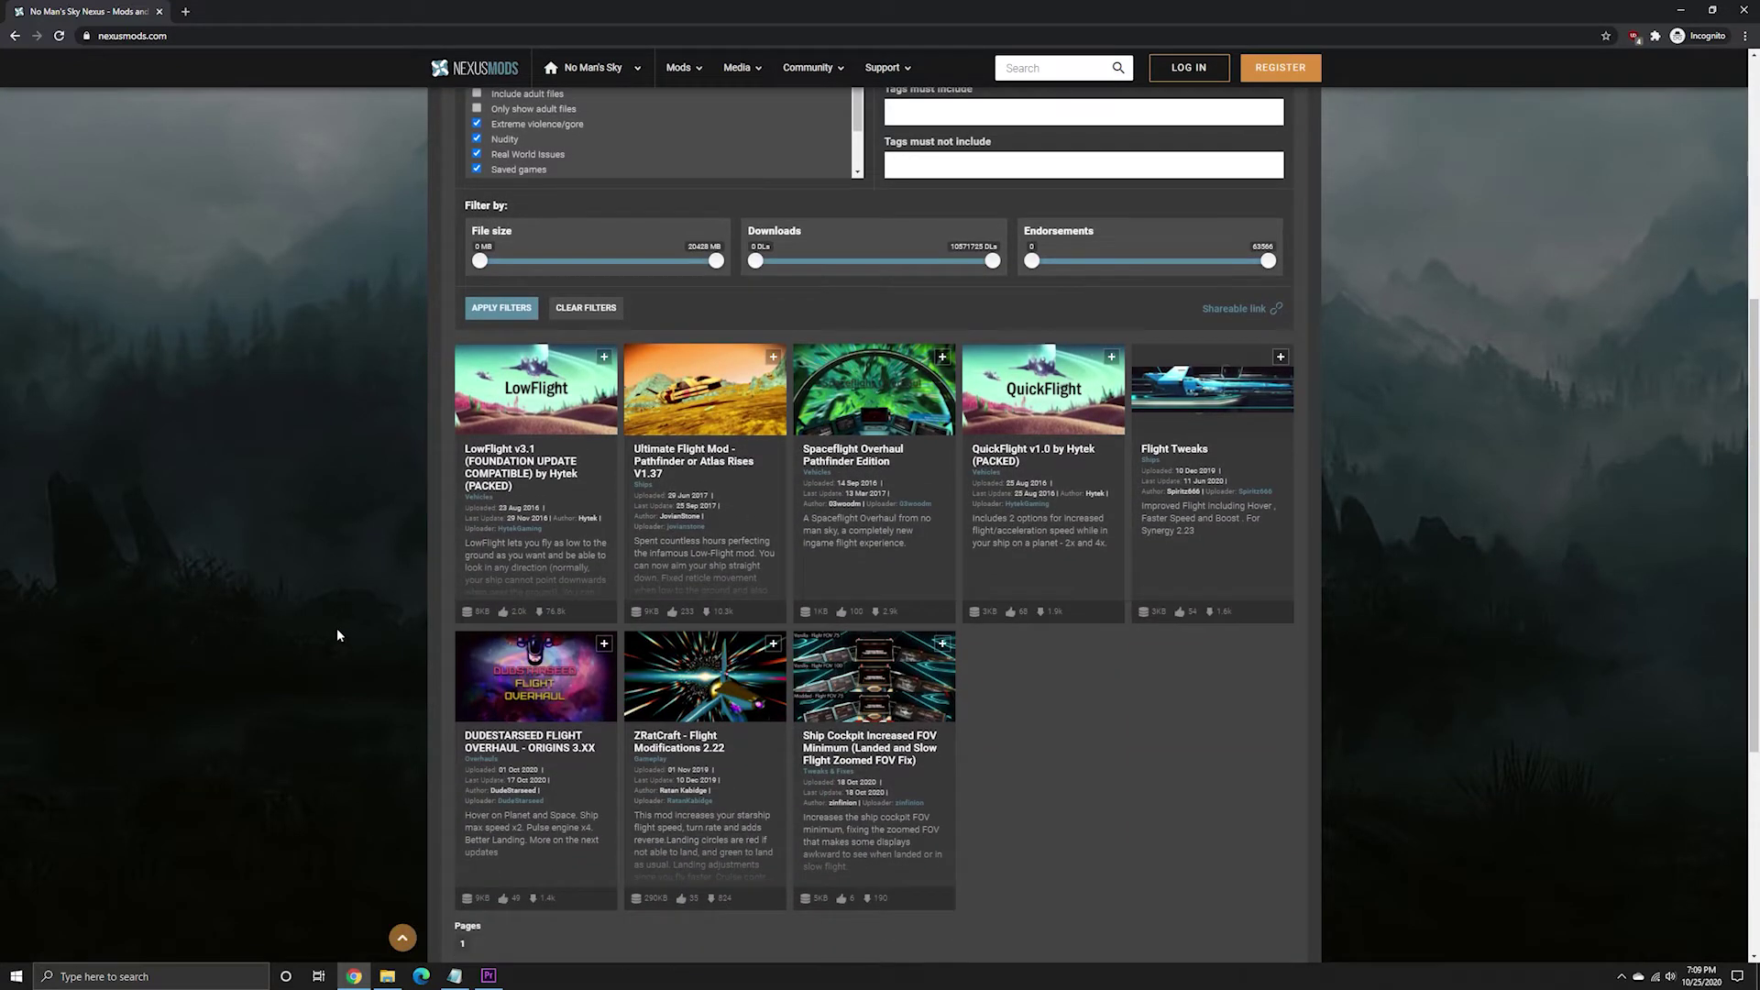
left_click(523, 704)
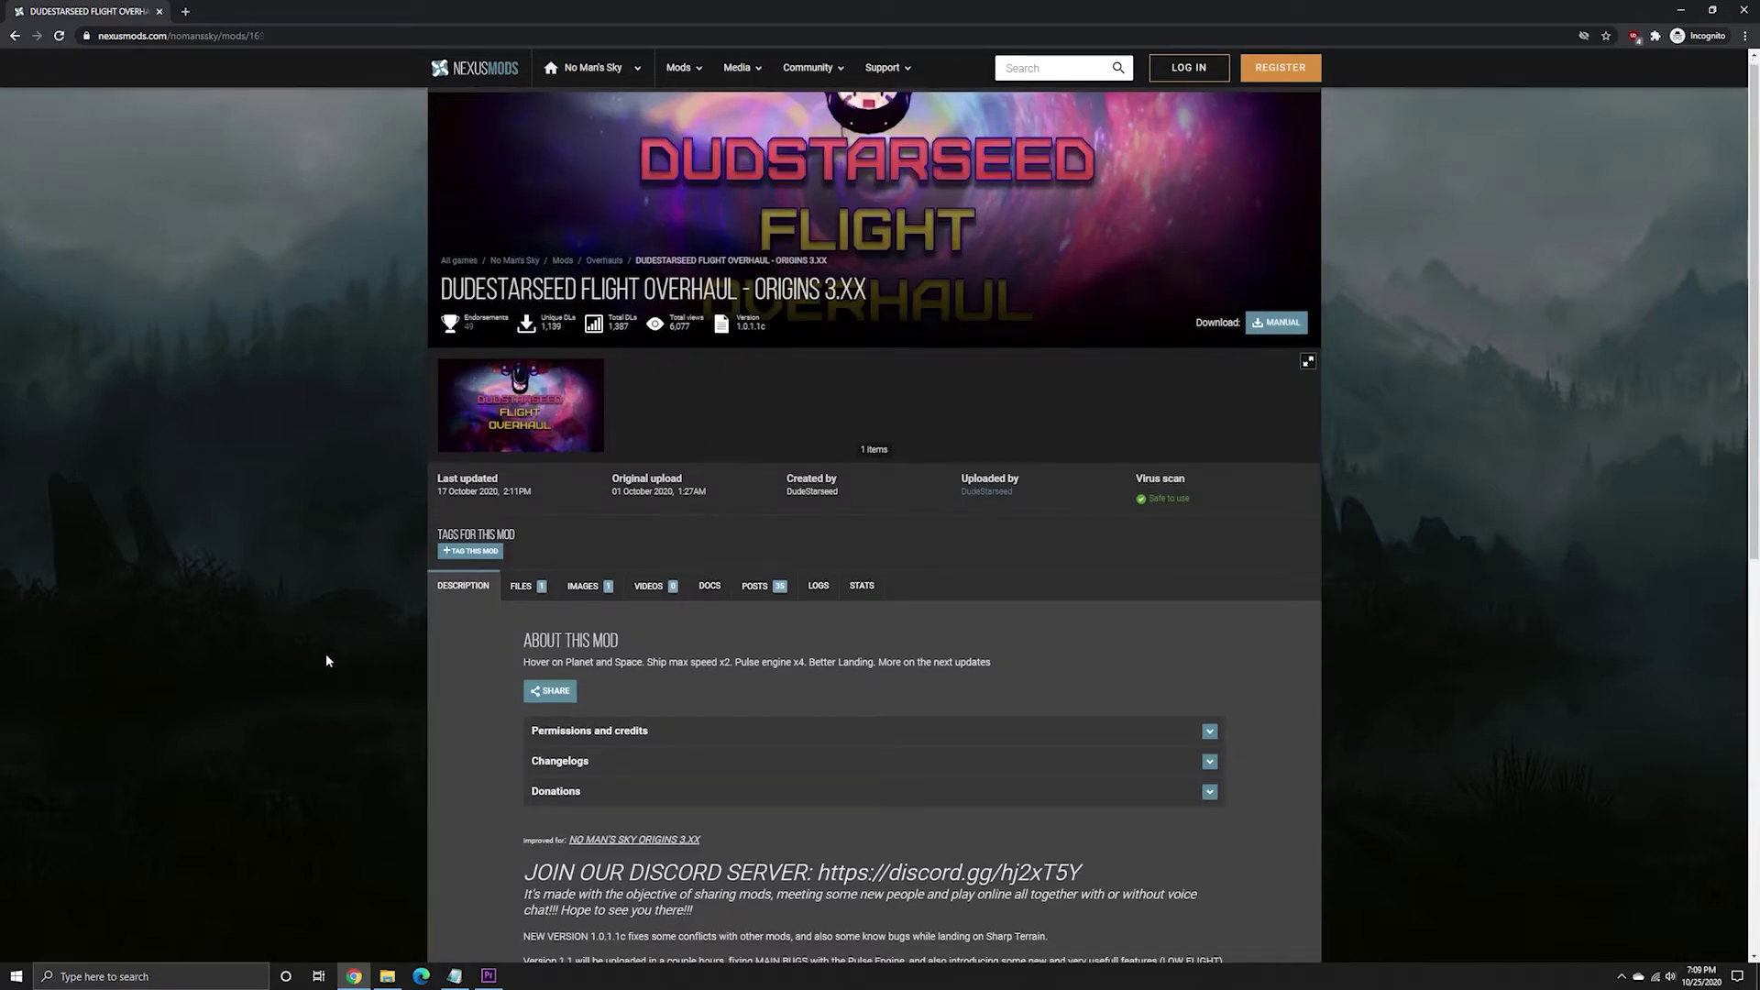
scroll(328, 660, "down", 5)
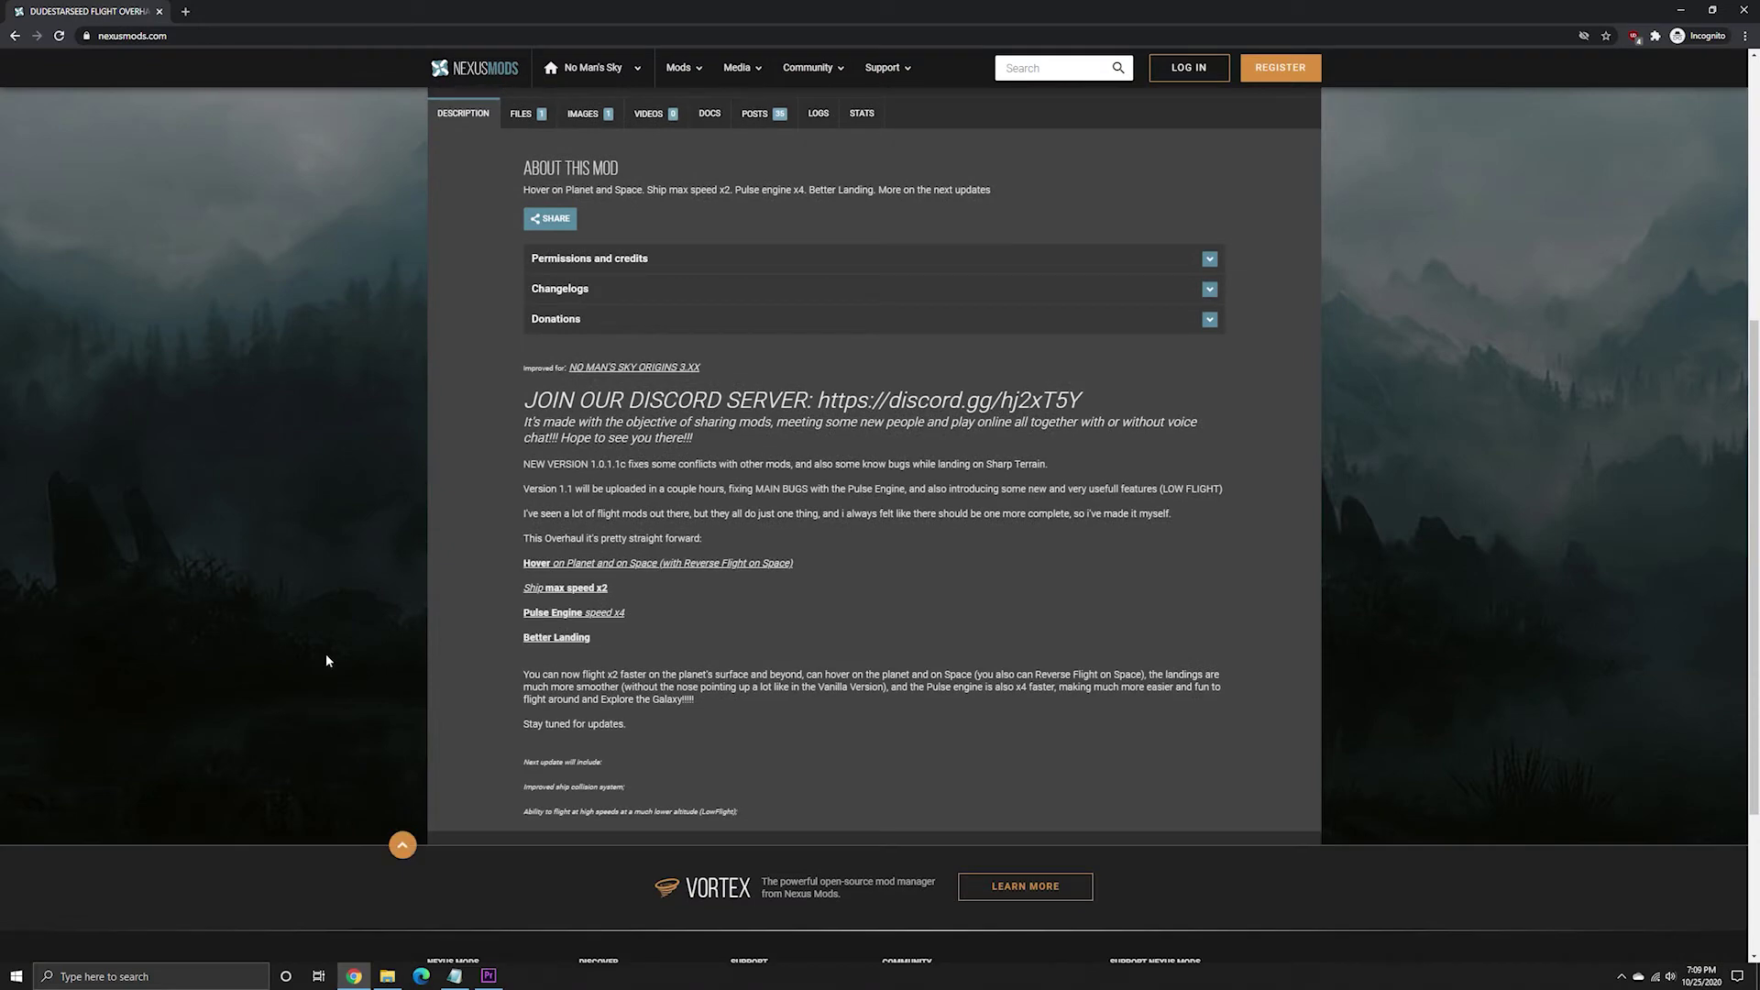
scroll(326, 655, "up", 5)
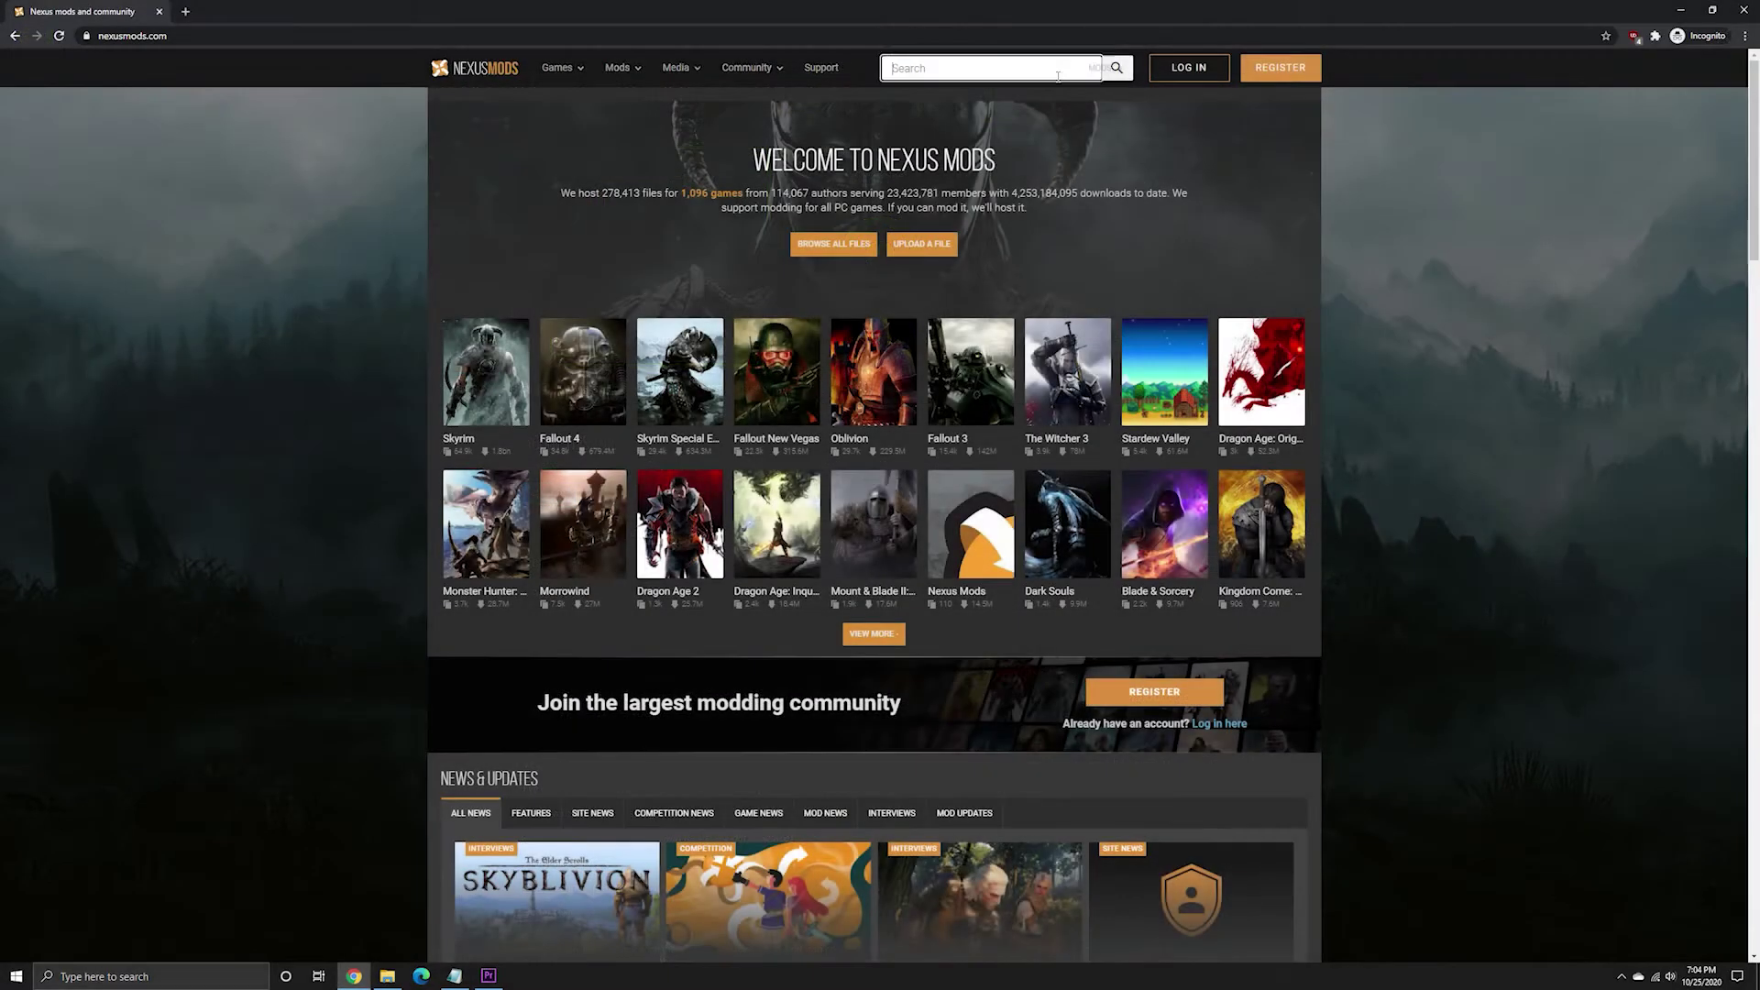
Search Nexus Mods games for "No Man's Sky" and open the game's mod page.
left_click(1068, 68)
left_click(1075, 70)
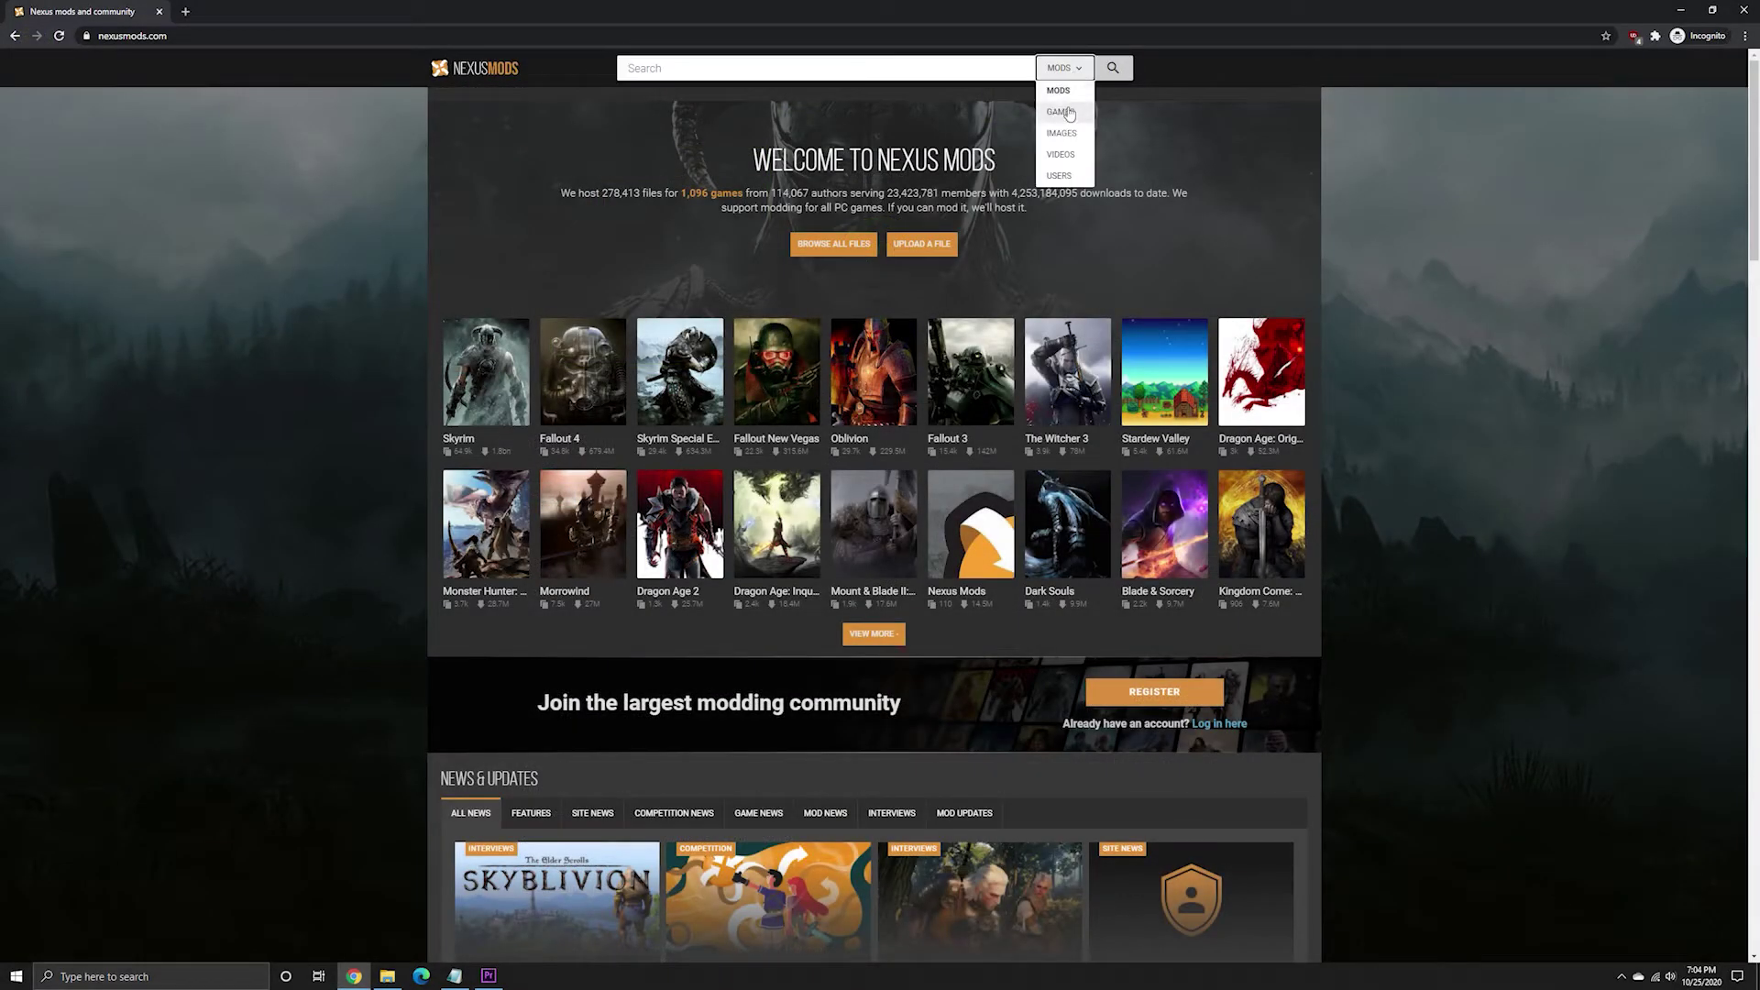
left_click(1062, 111)
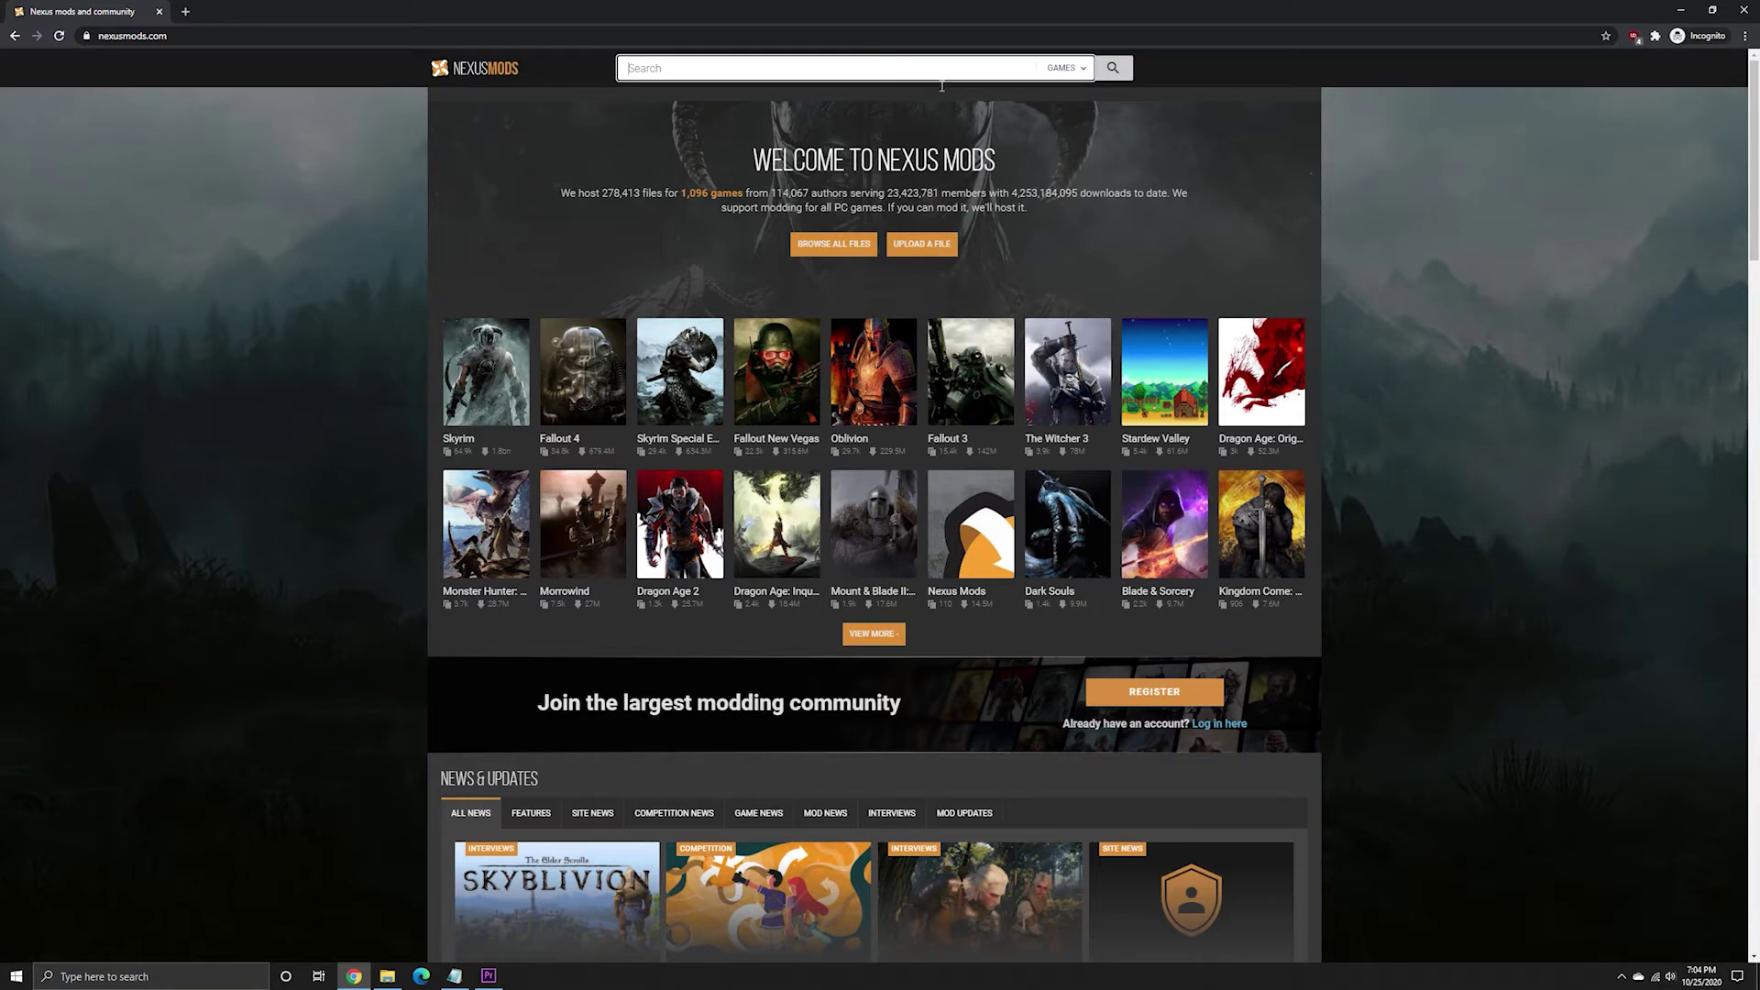
type("No Man's Sky")
key("Return")
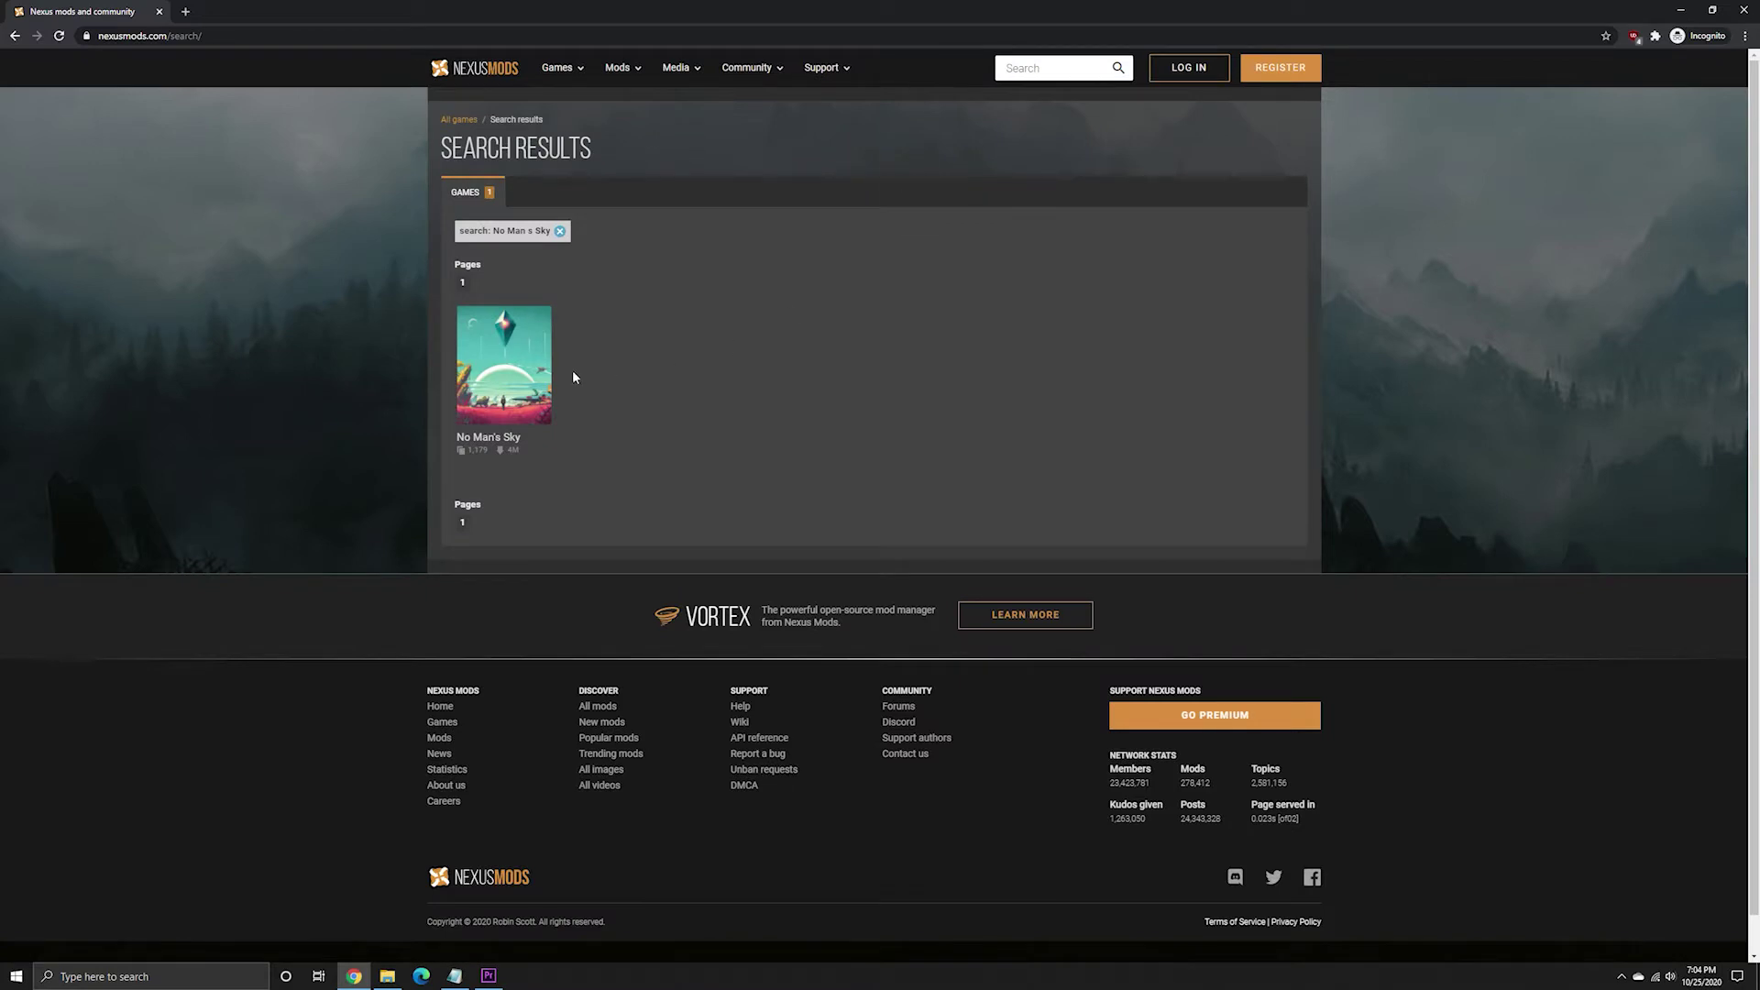
left_click(503, 359)
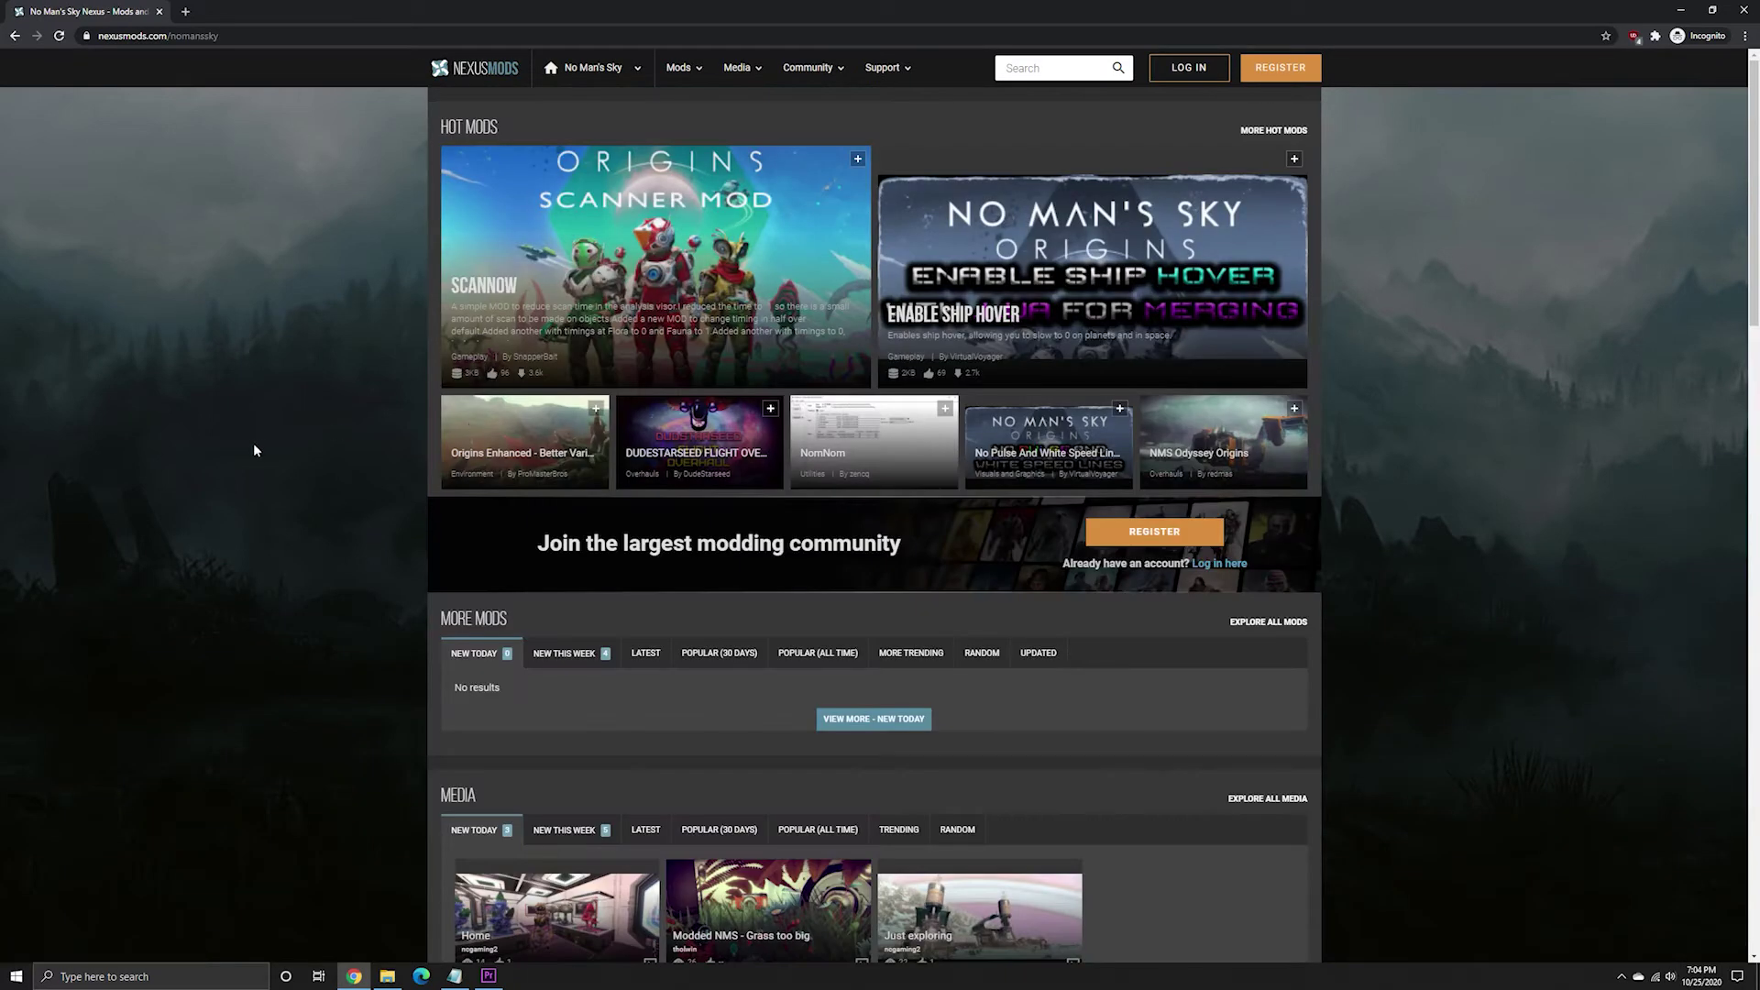
Browse the No Man's Sky mods that are popular over 30 days and over all time.
scroll(253, 443, "down", 2)
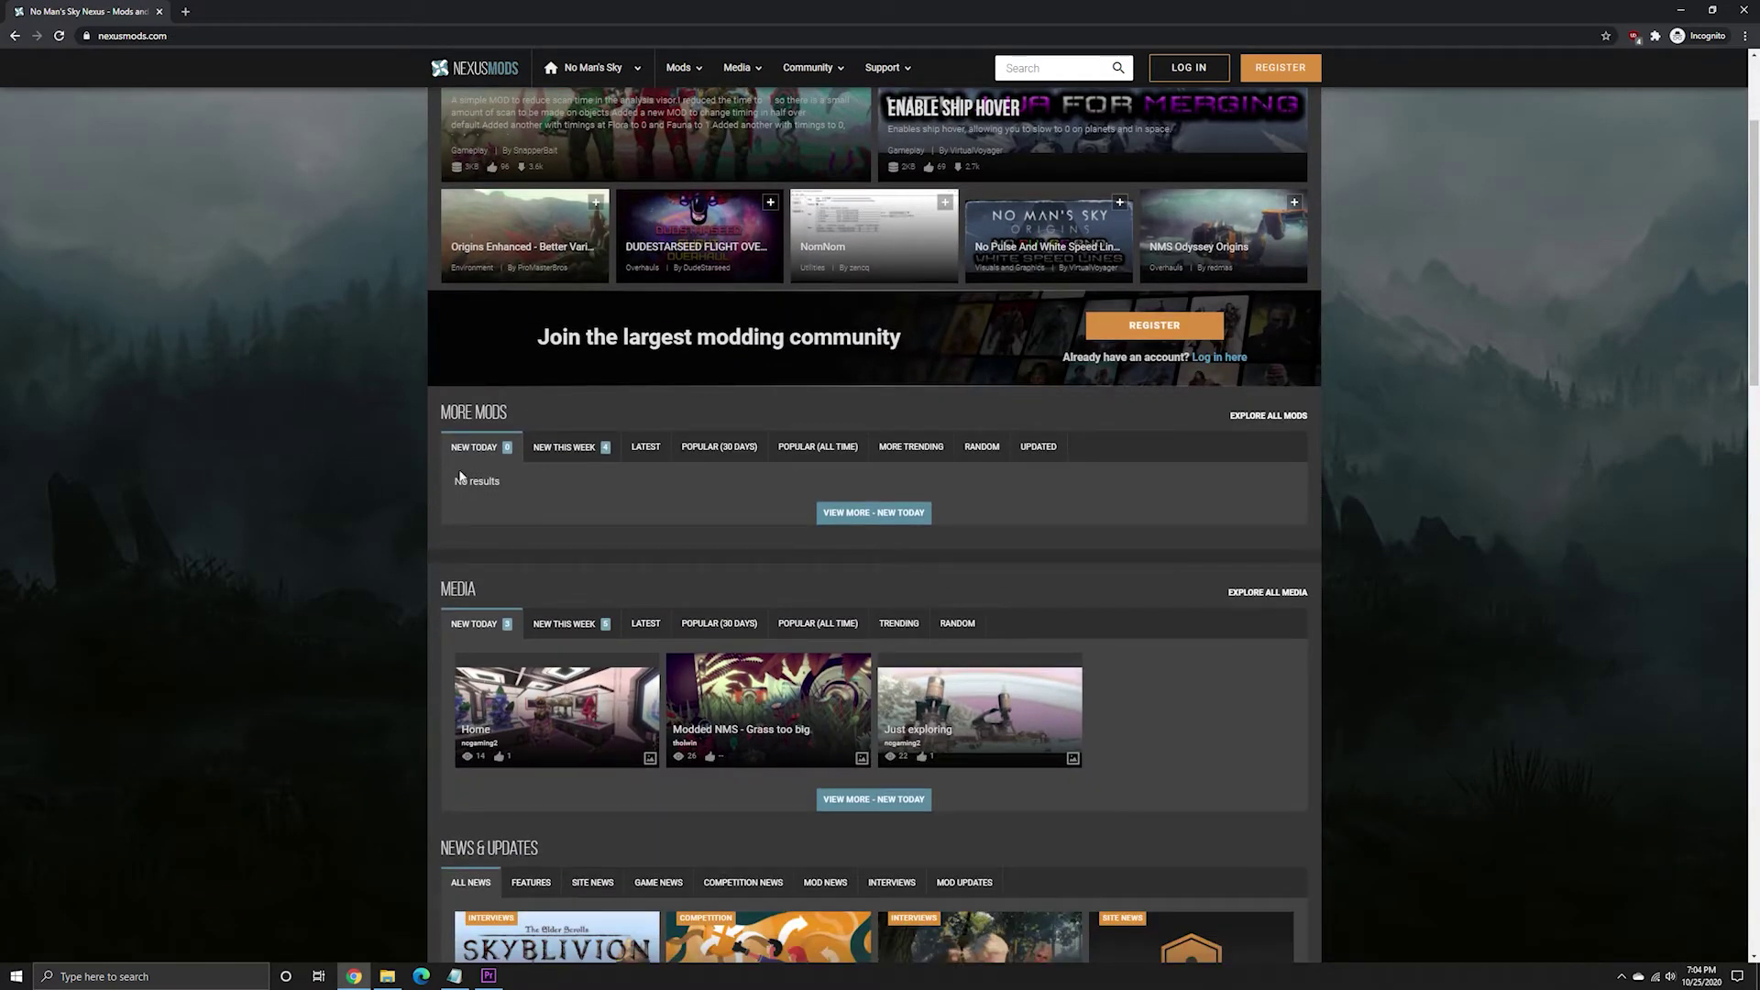
left_click(729, 450)
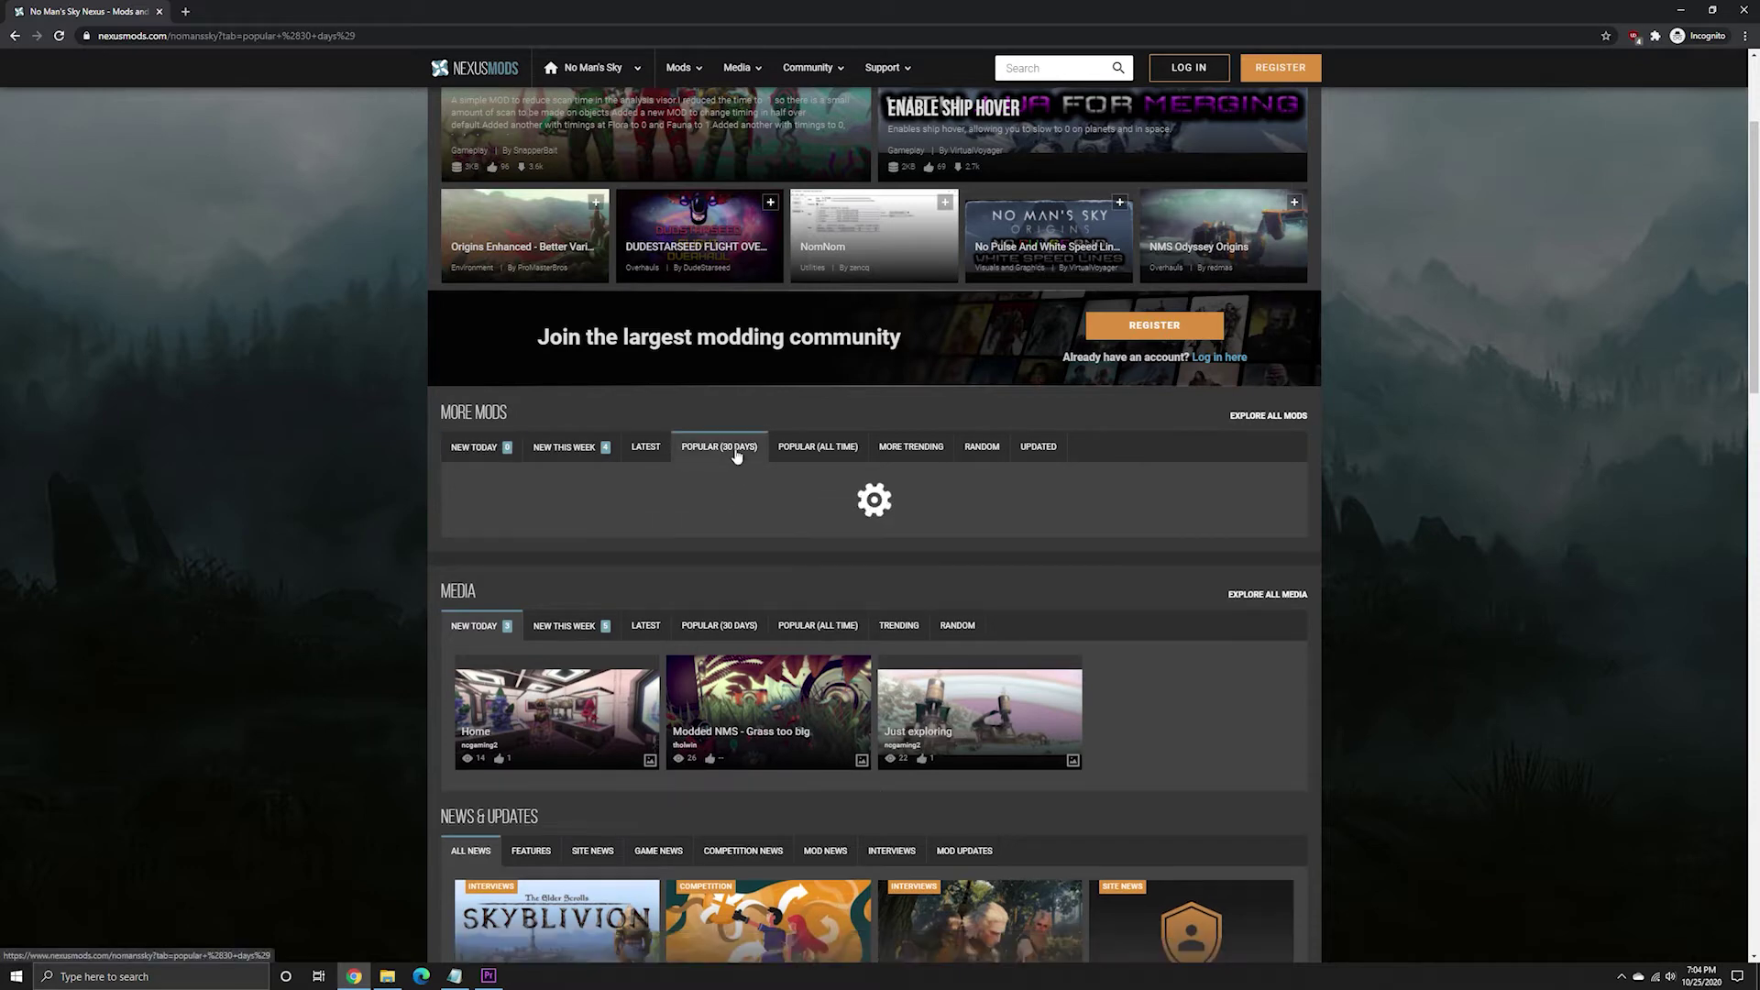
scroll(733, 481, "down", 3)
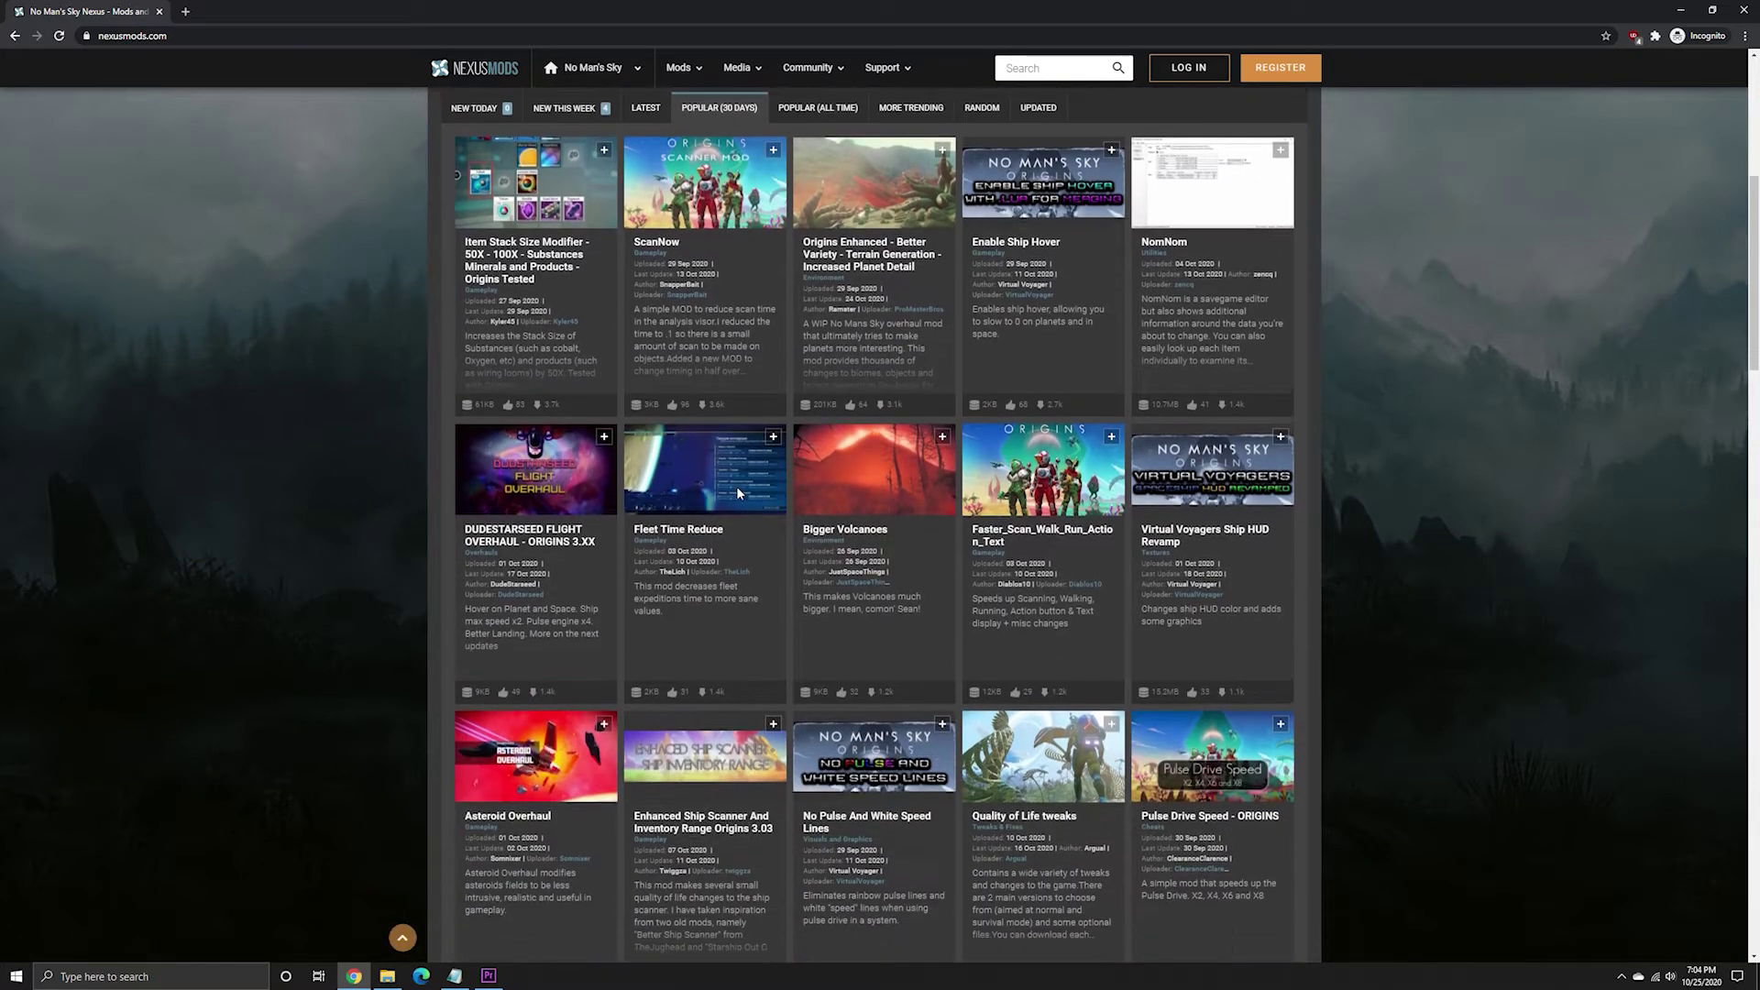
scroll(743, 495, "up", 1)
left_click(817, 240)
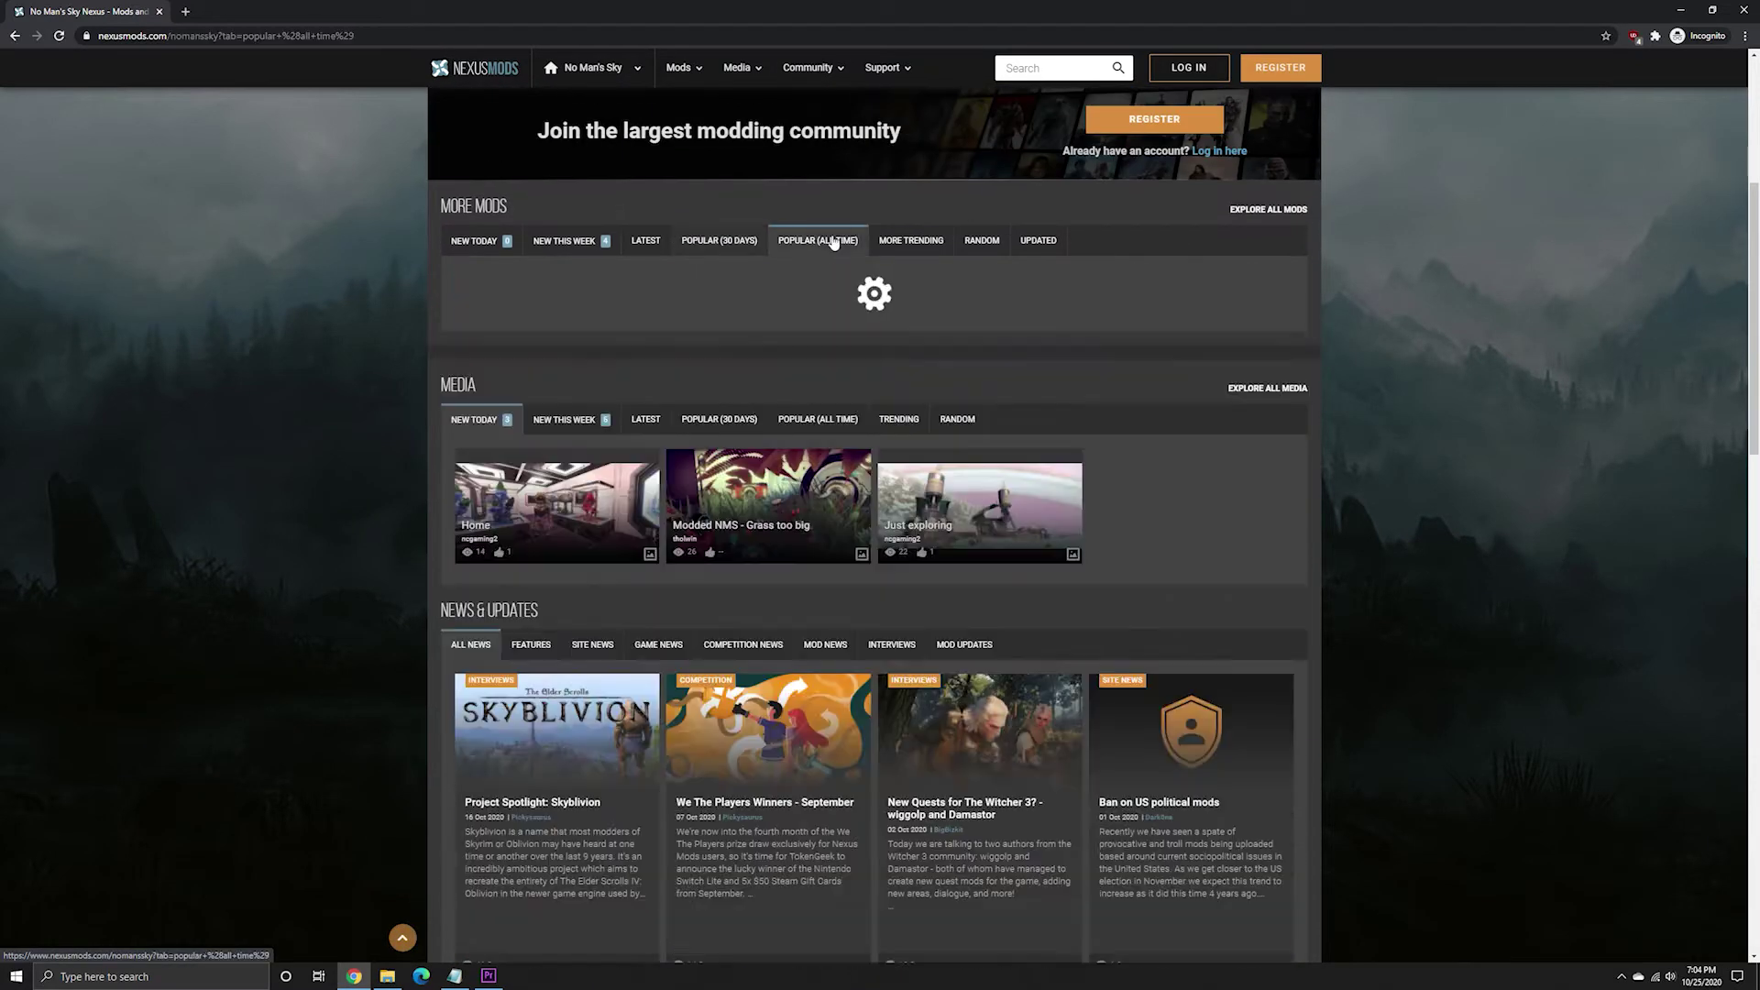
scroll(249, 507, "down", 5)
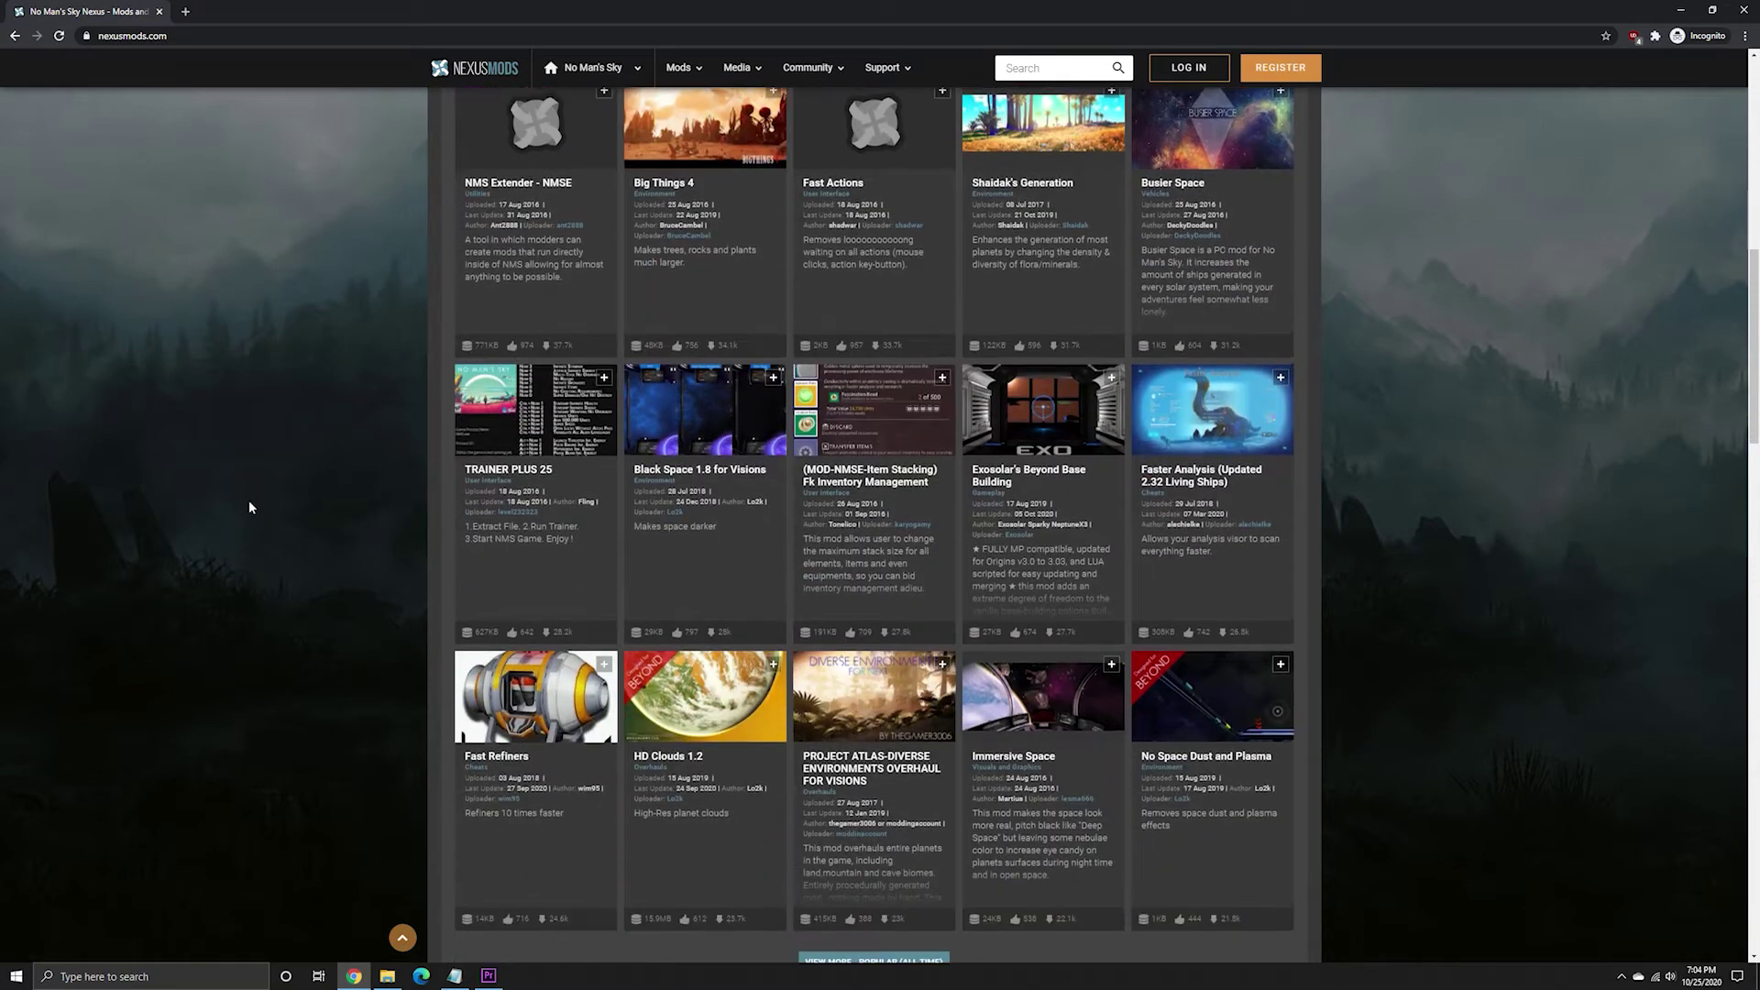
scroll(250, 506, "up", 8)
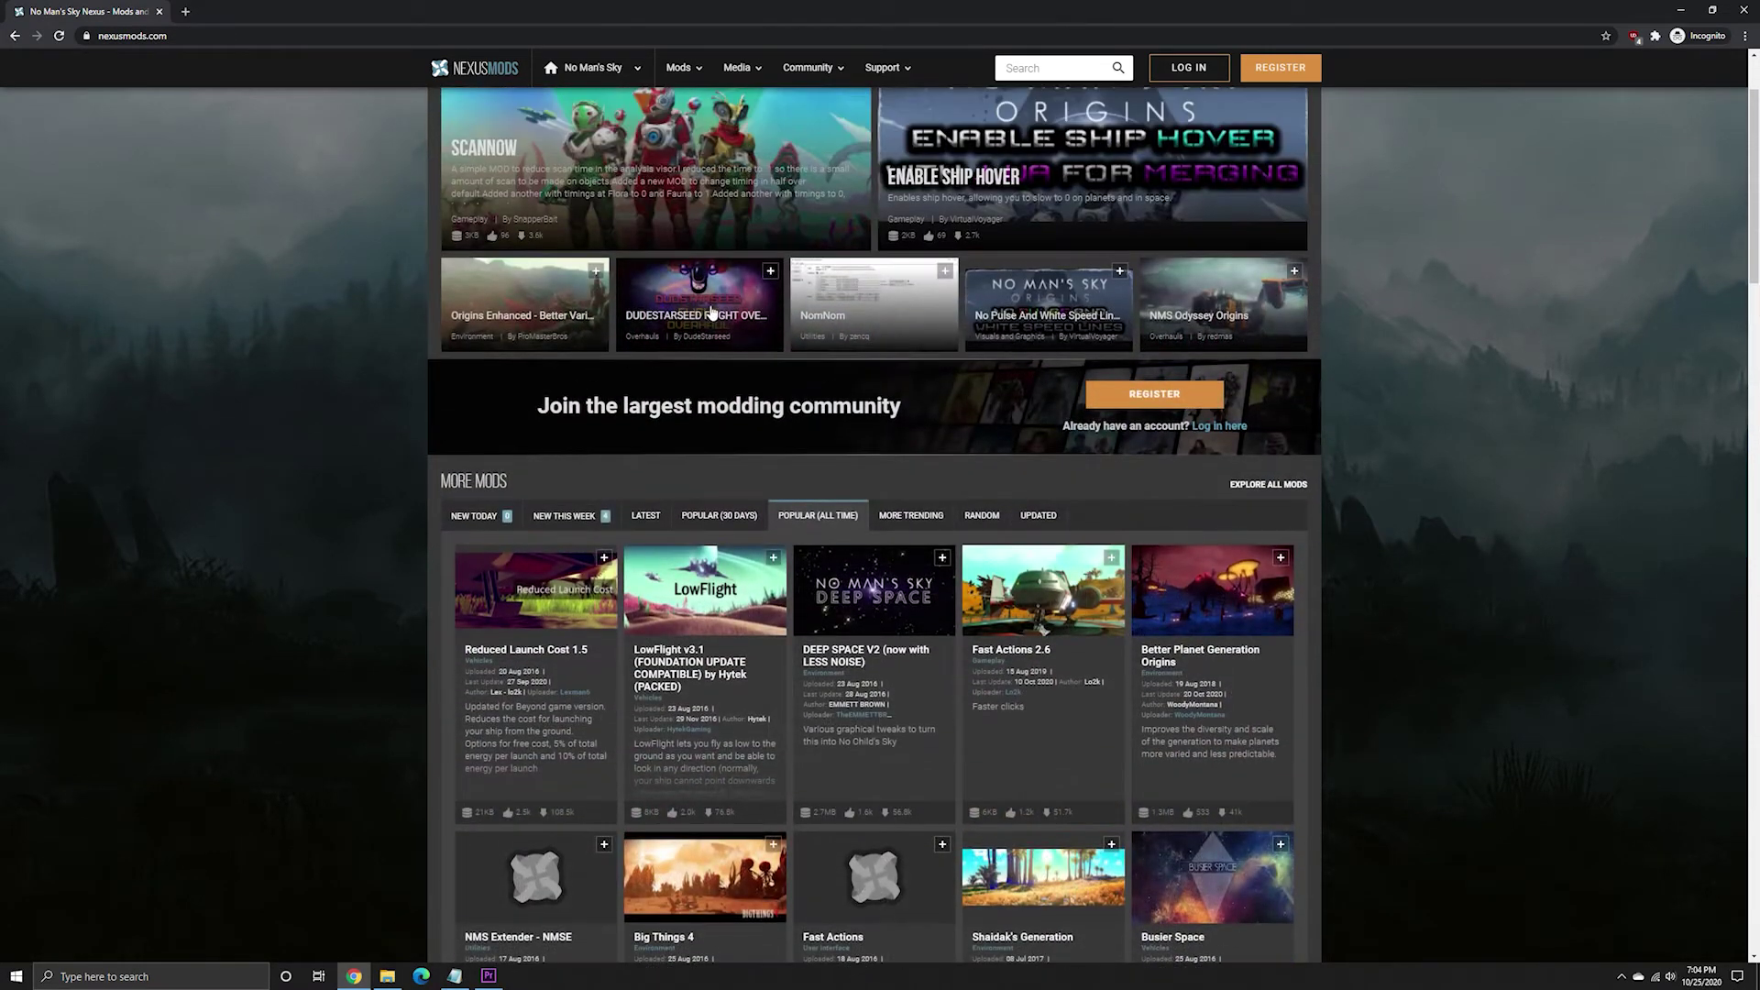
Search the No Man's Sky mods for "flight".
left_click(1020, 70)
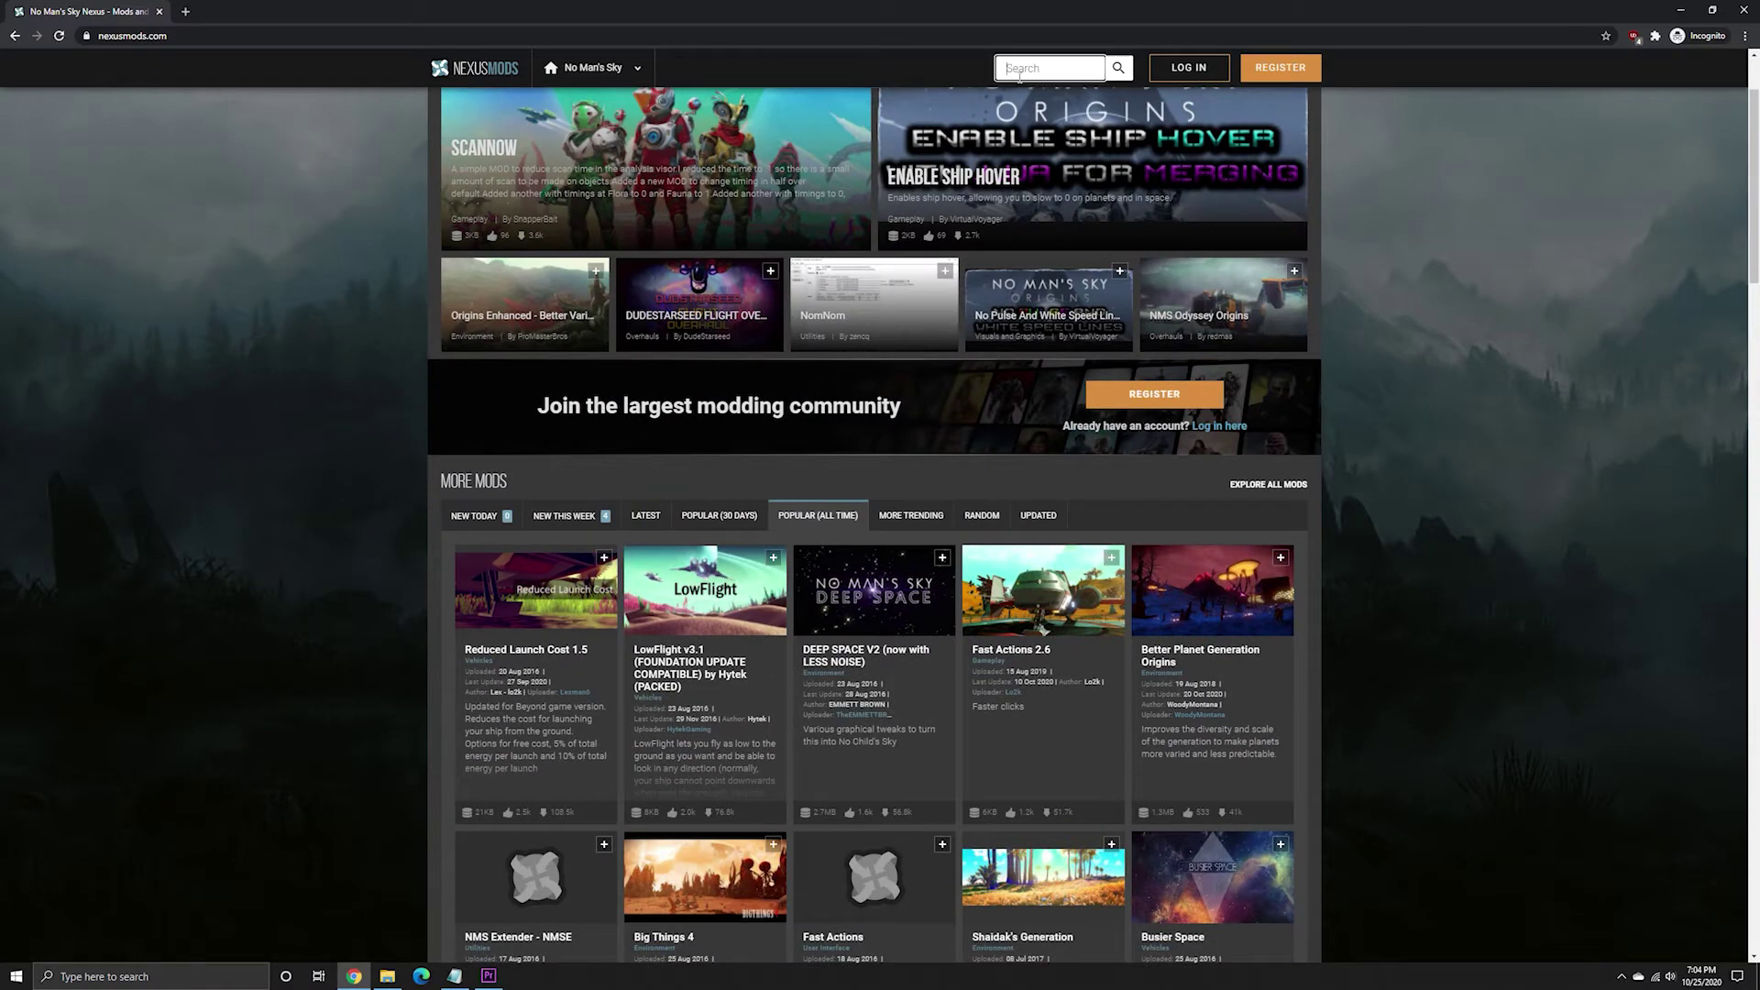
type("flight")
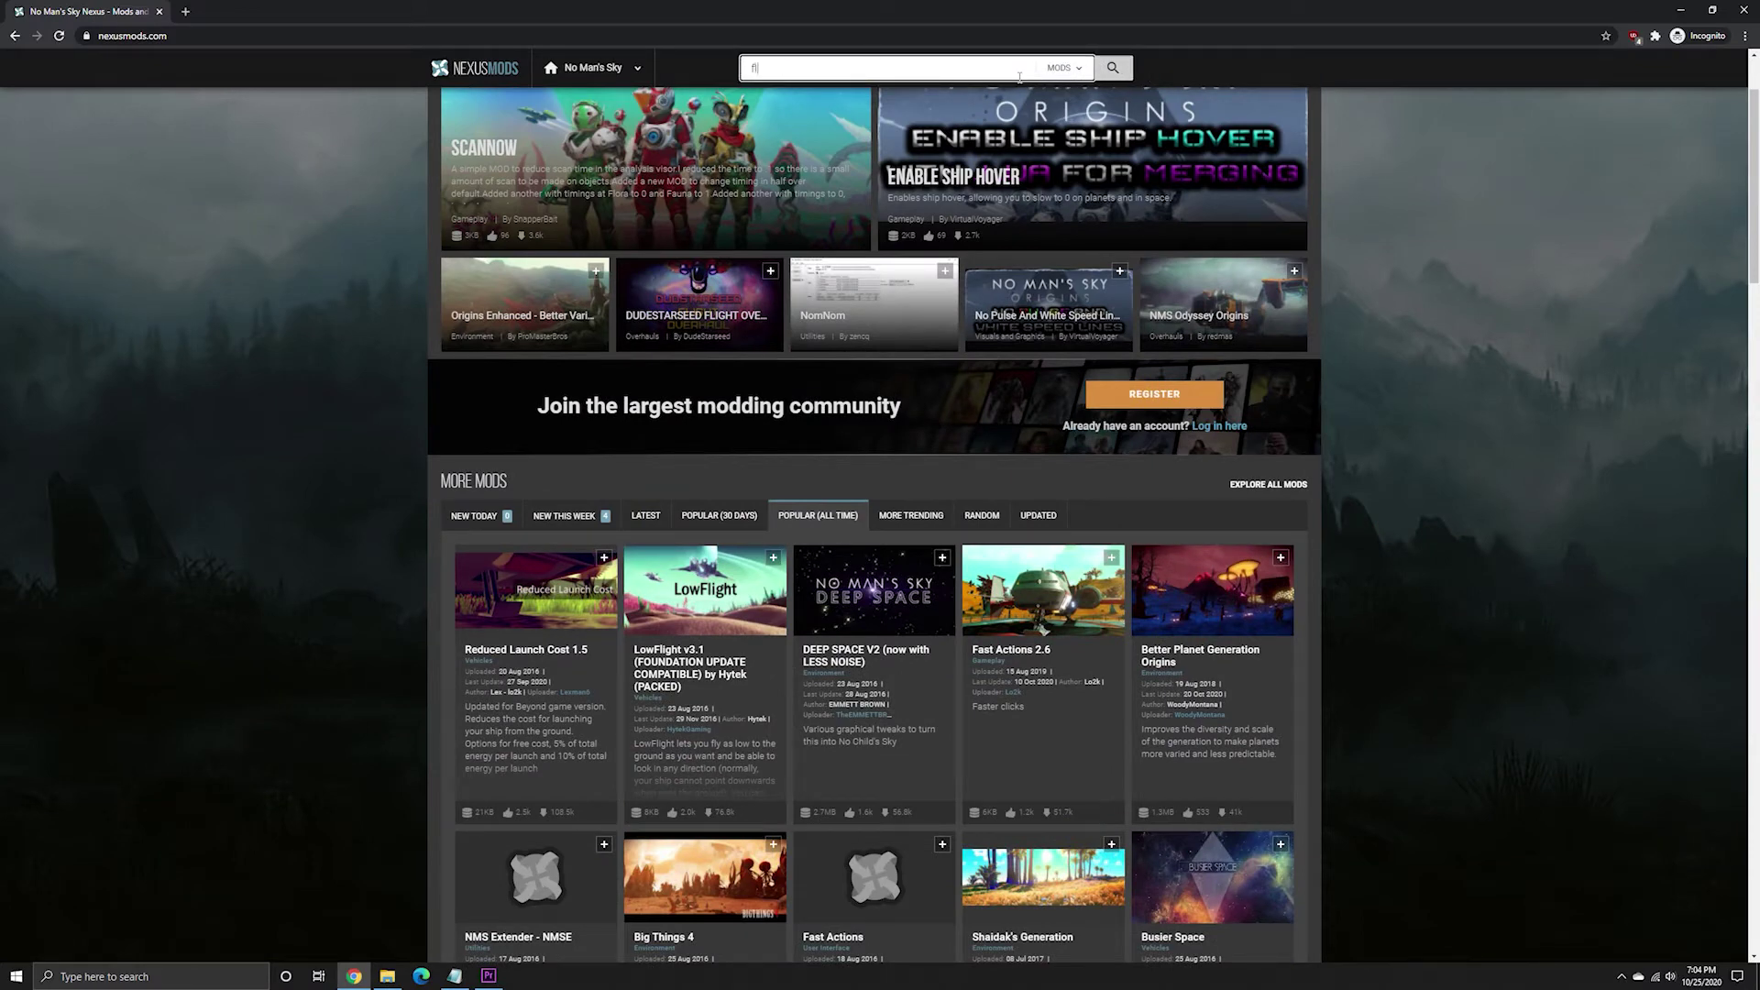
key("Return")
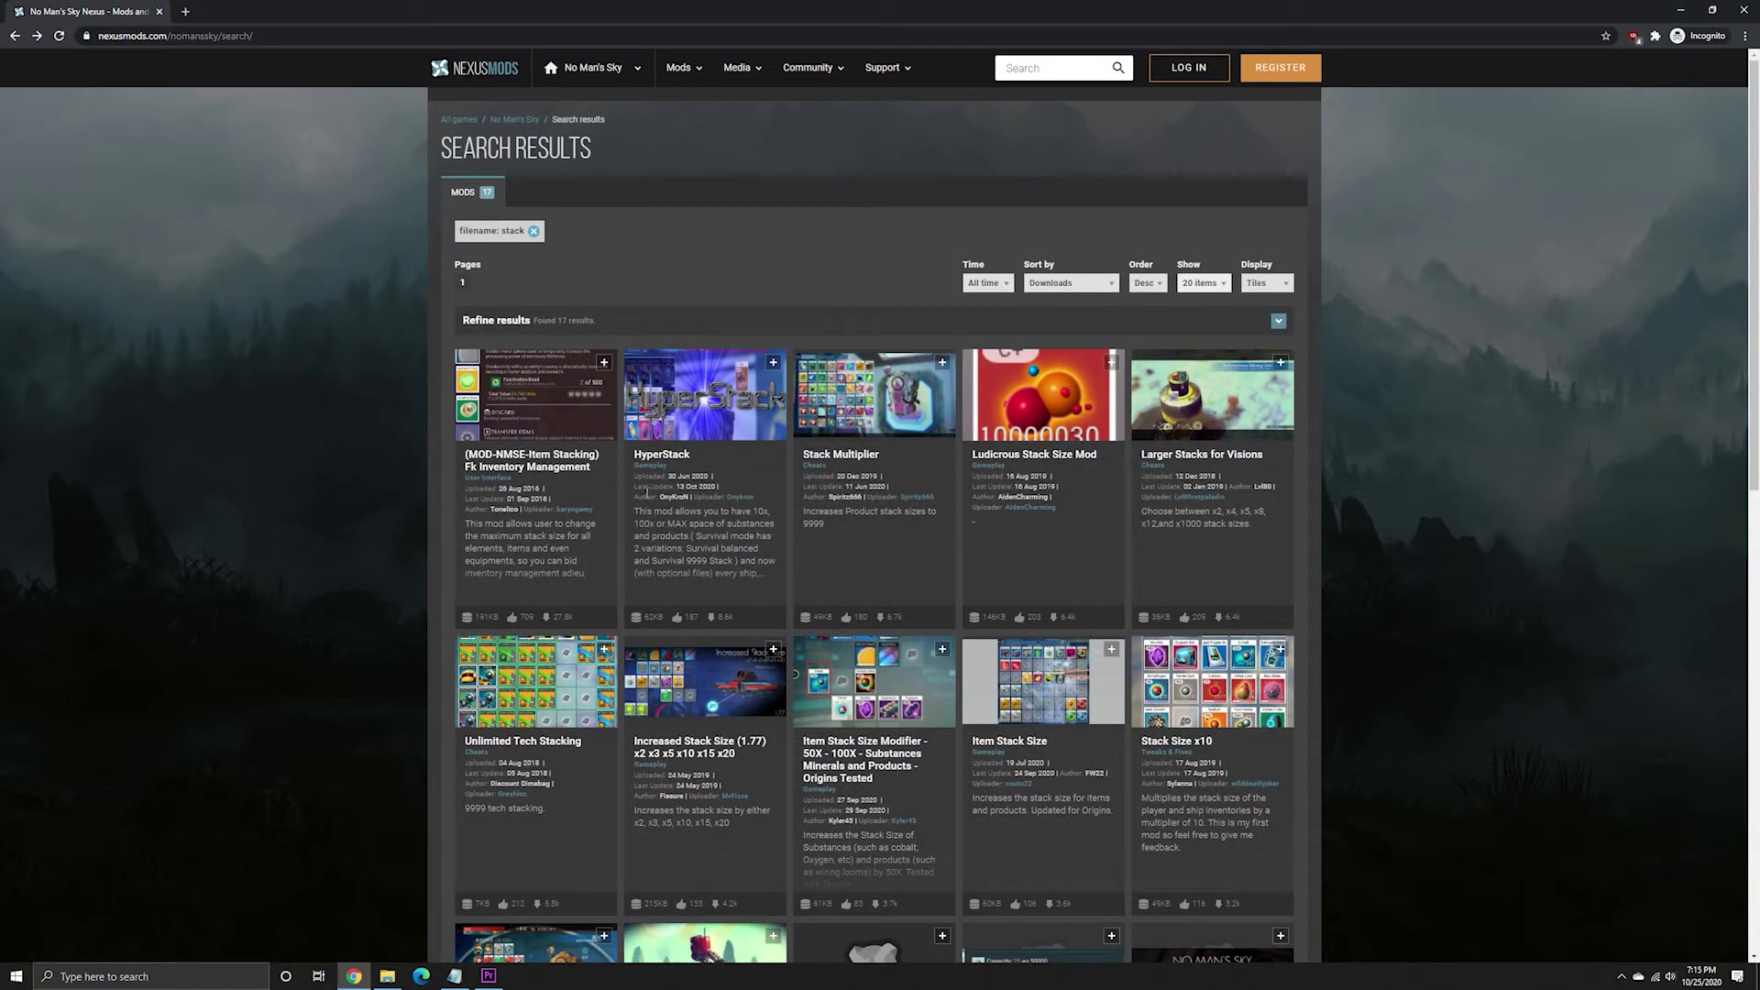
Open the HyperStack mod, manually download its 100xHyperStack main file, and show the downloaded zip in its folder.
left_click(742, 436)
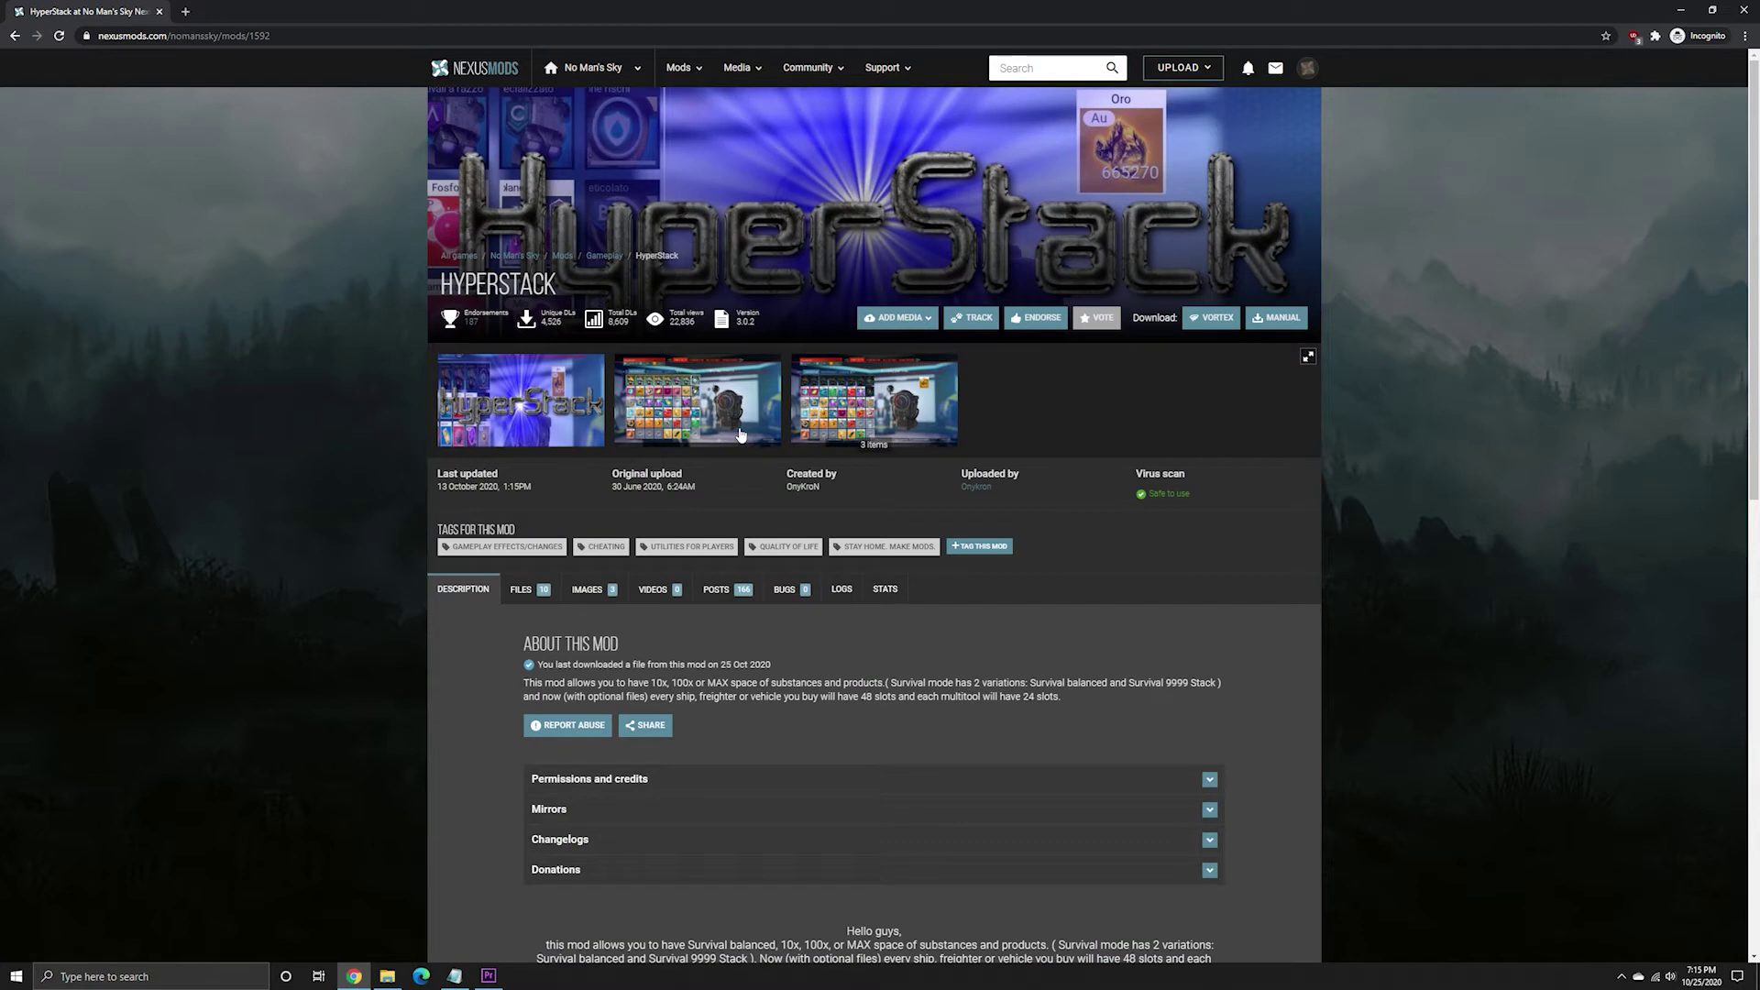
left_click(1283, 328)
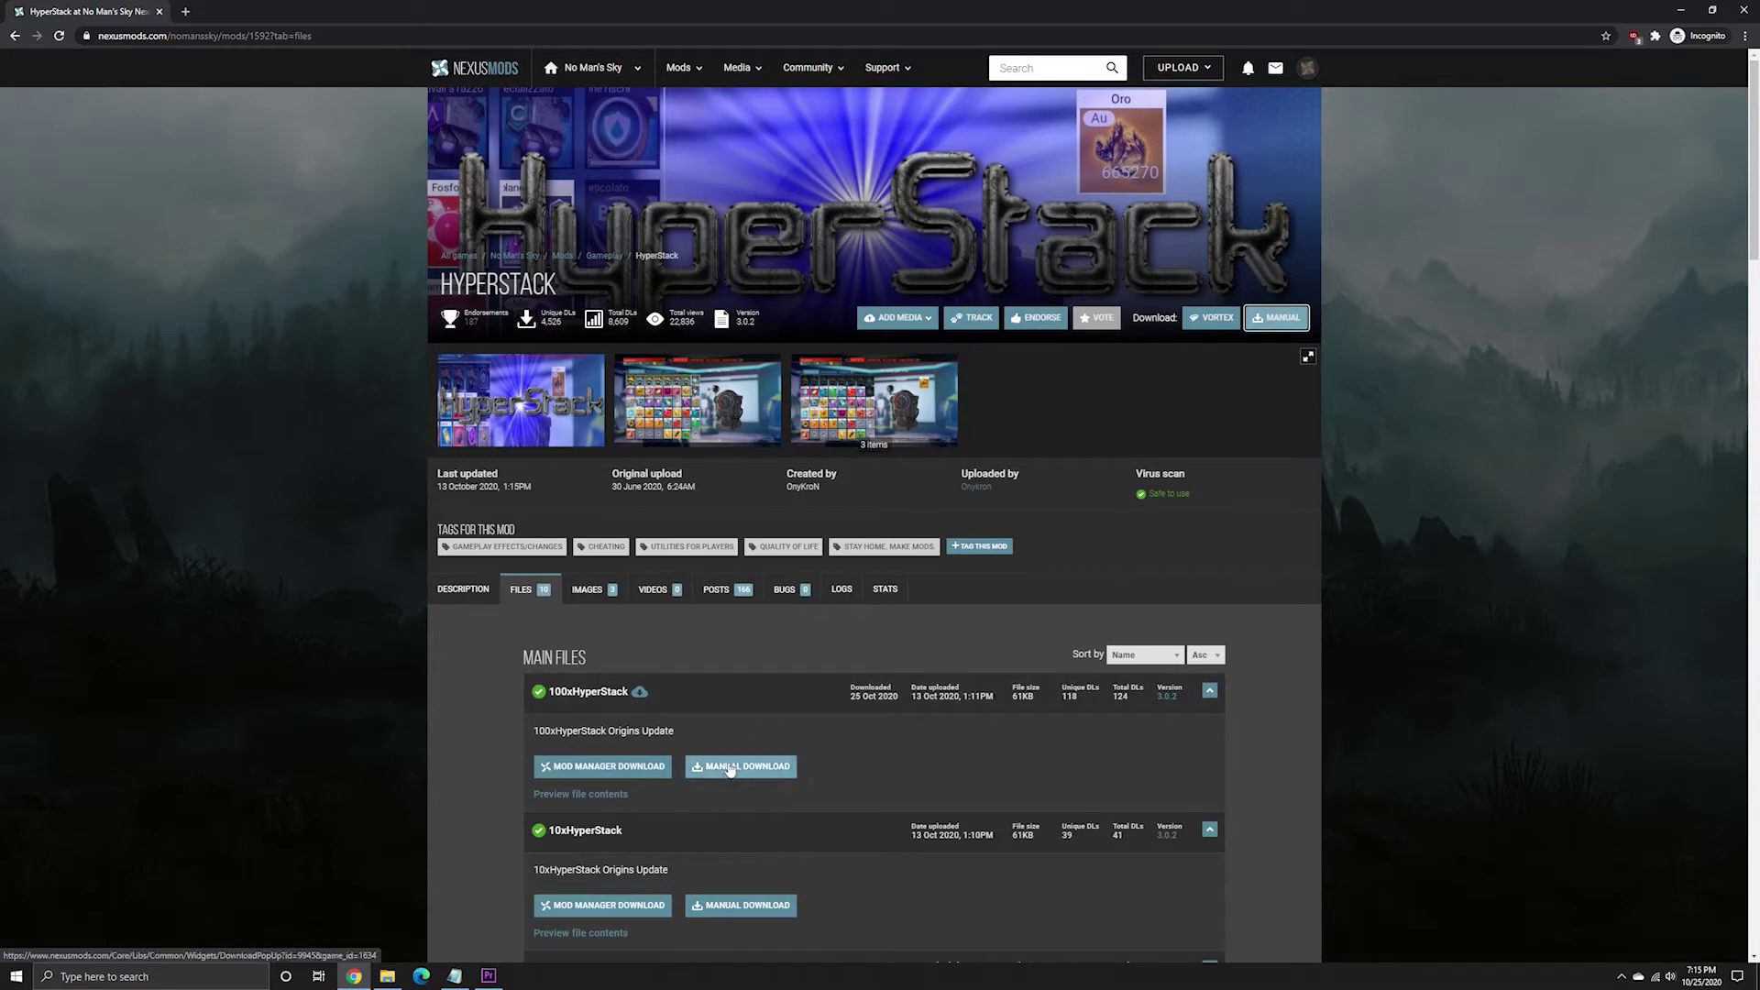
left_click(730, 768)
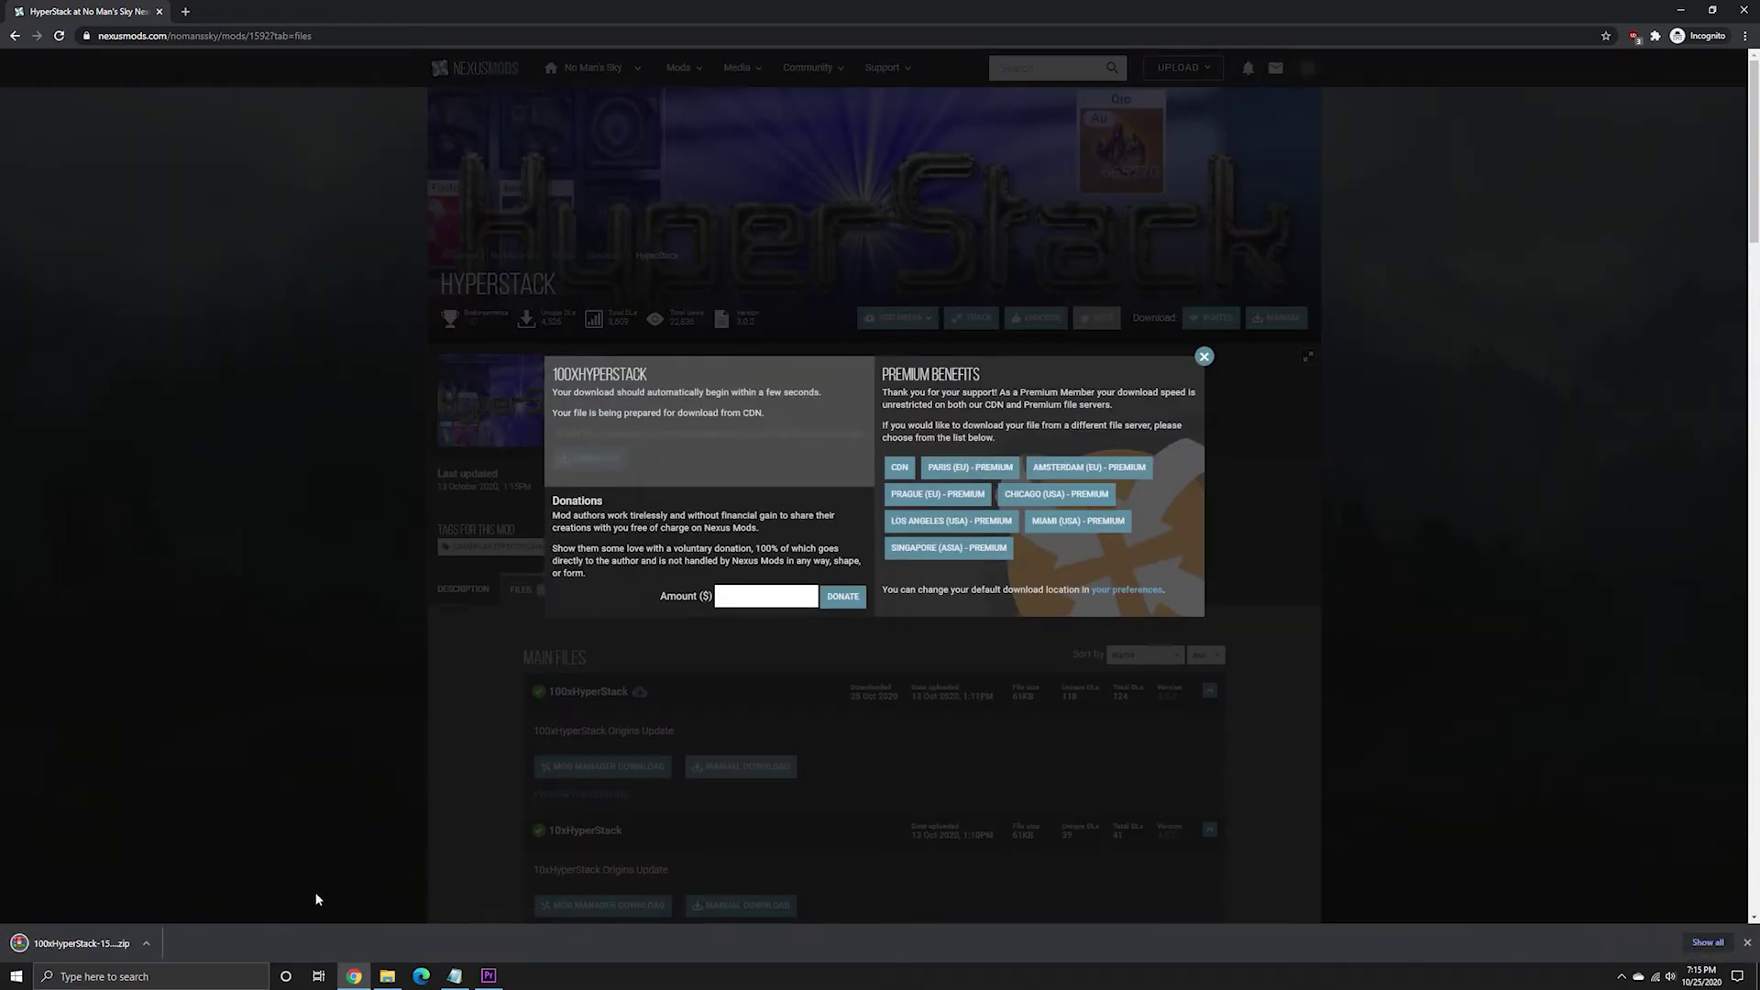
left_click(144, 948)
left_click(183, 901)
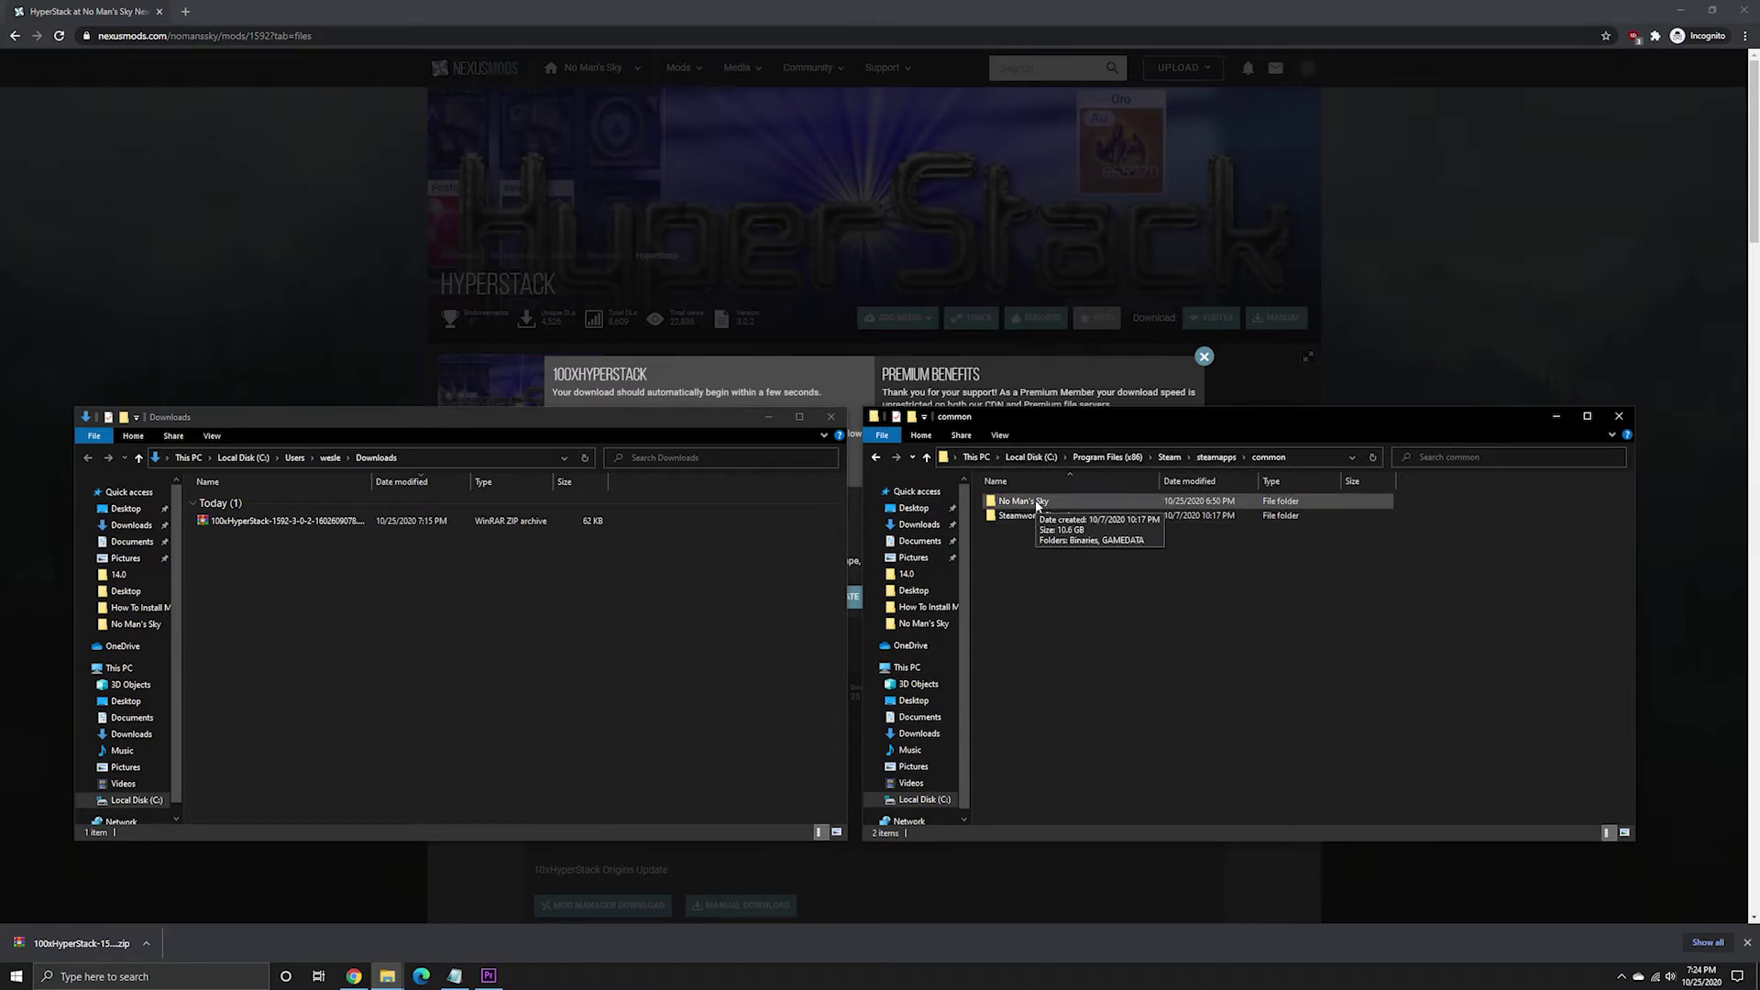
Delete DISABLEMODS.txt from the GAMEDATA\PCBANKS folder inside the No Man's Sky game folder.
double_click(1037, 503)
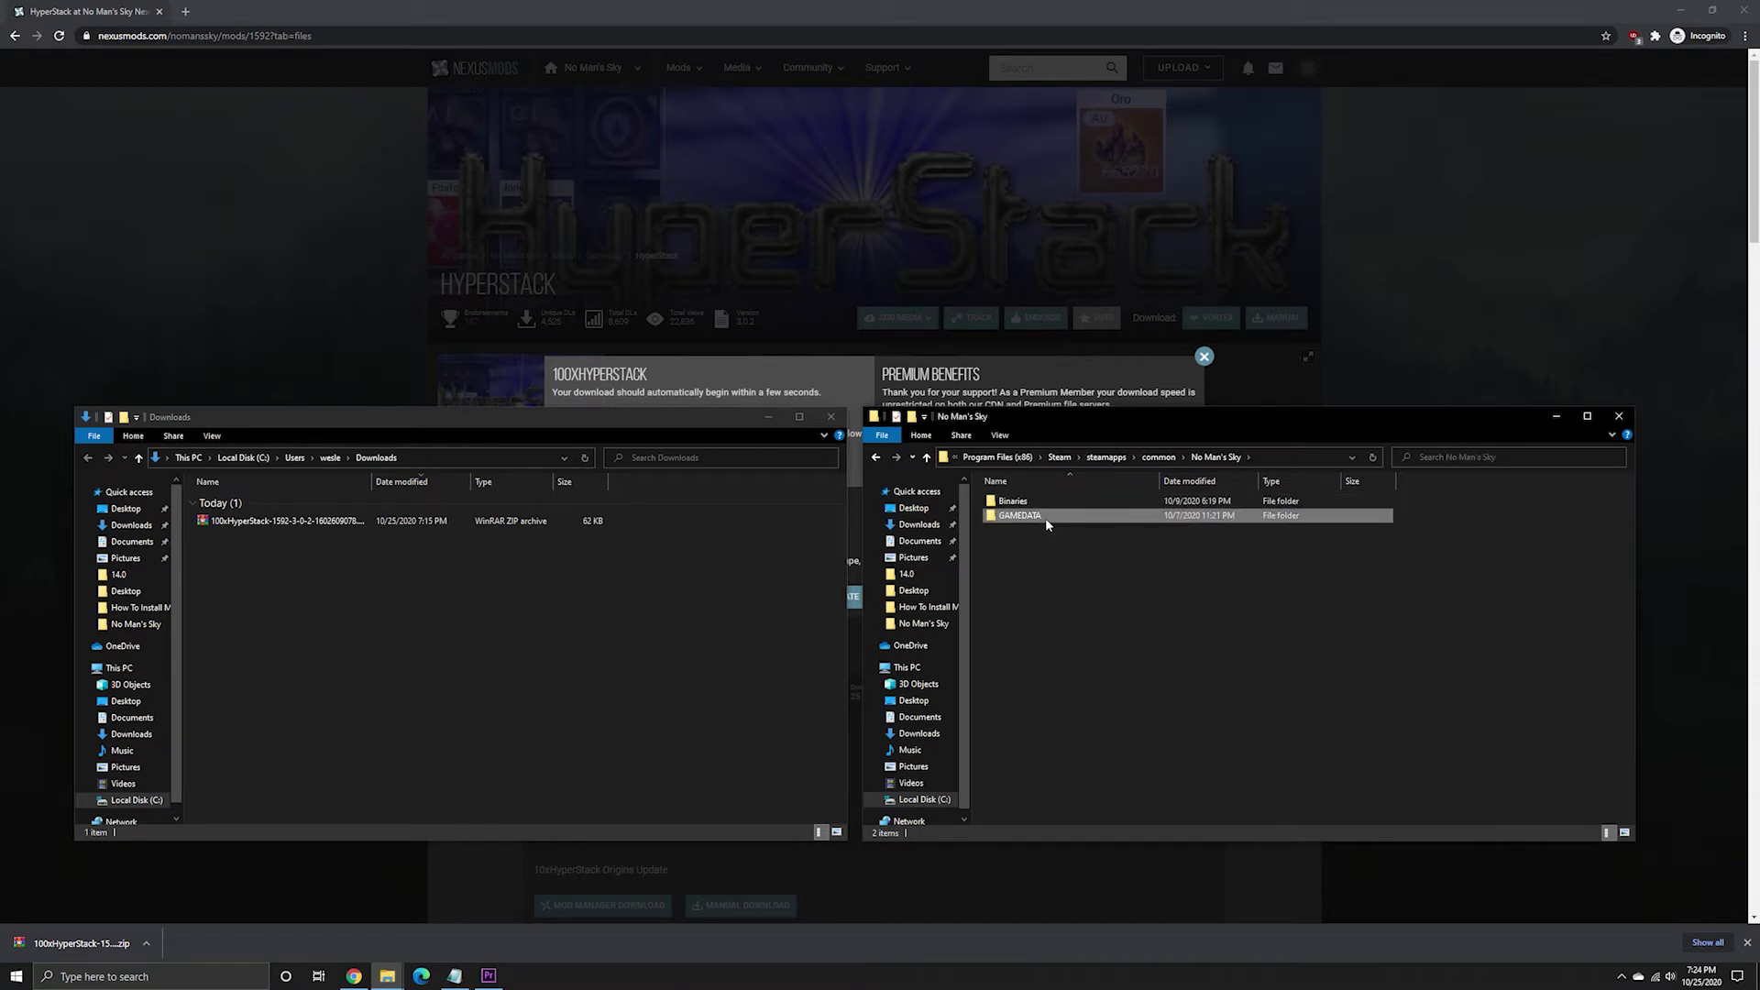
double_click(1046, 519)
double_click(1047, 519)
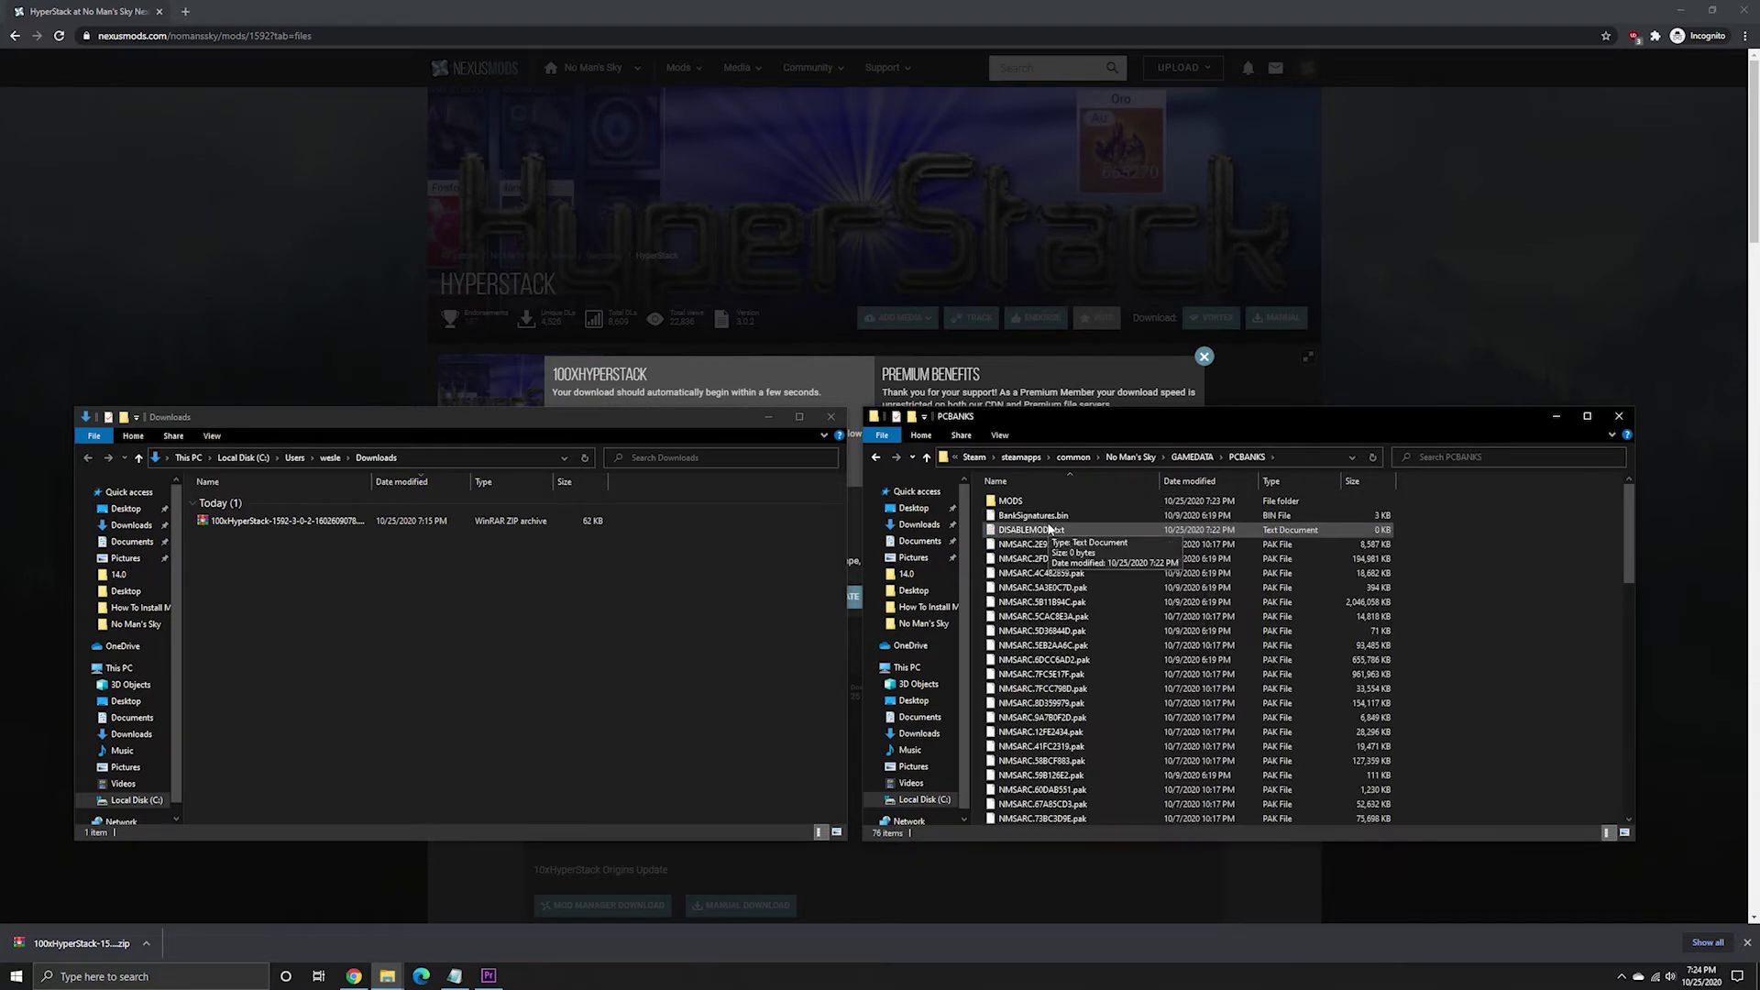
right_click(1076, 530)
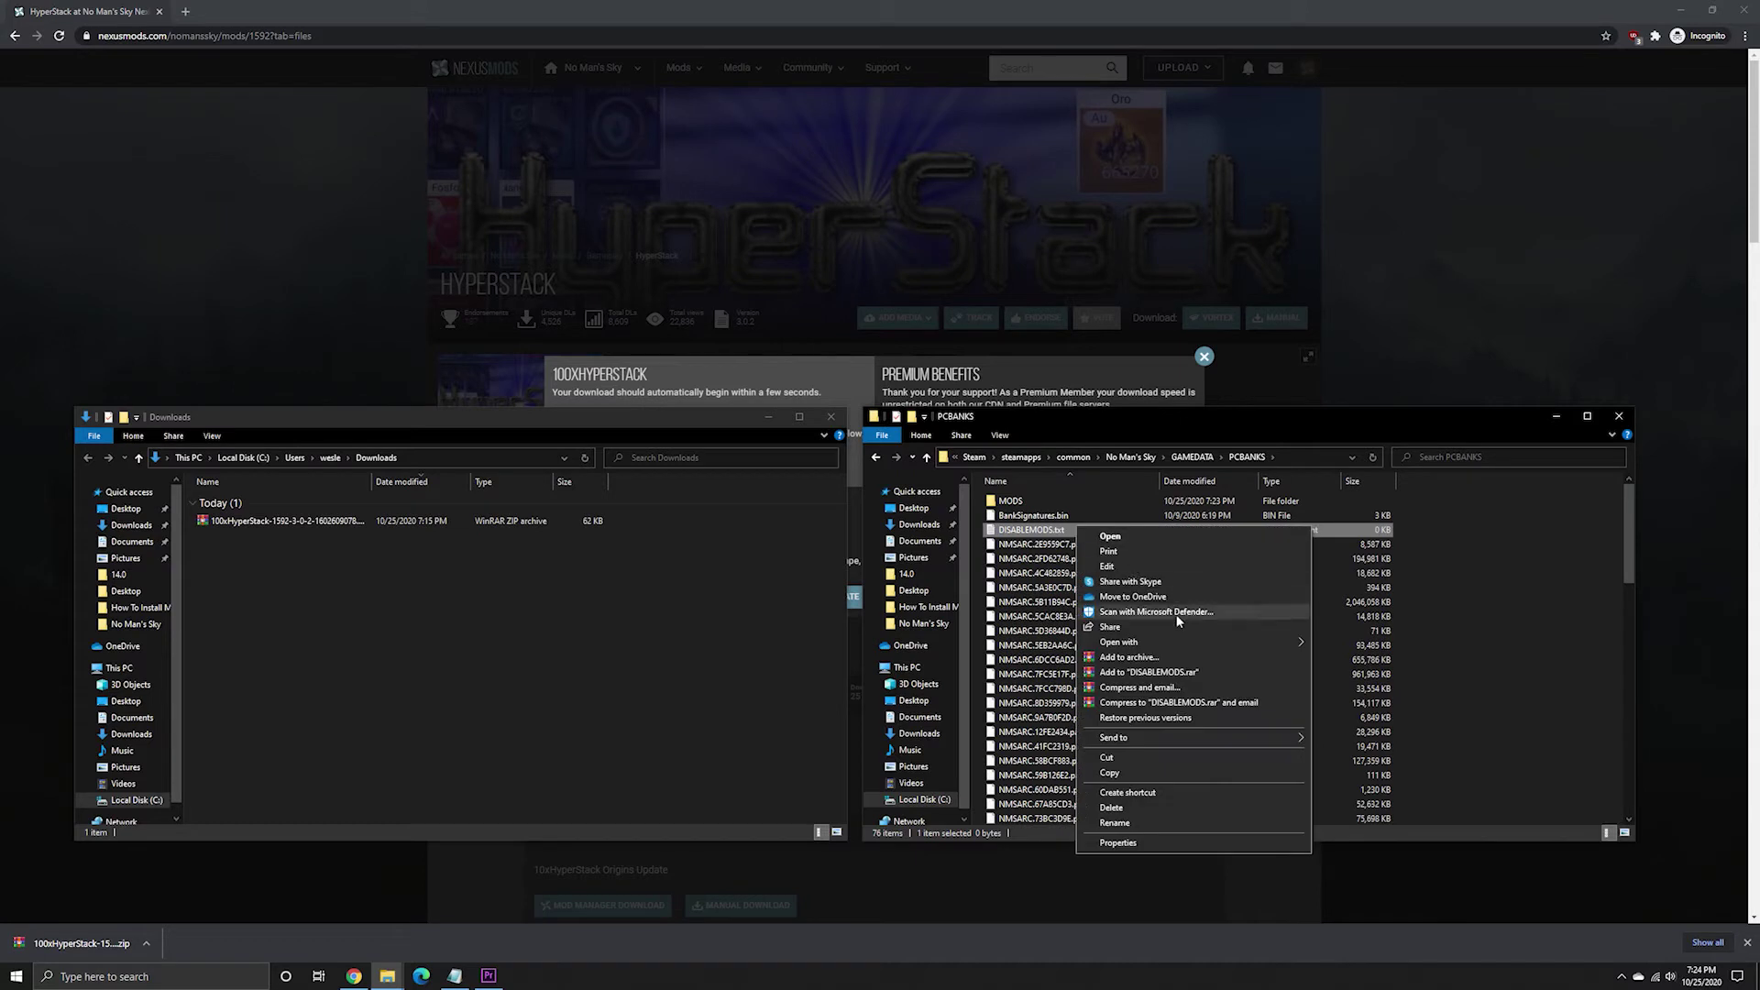
left_click(1262, 806)
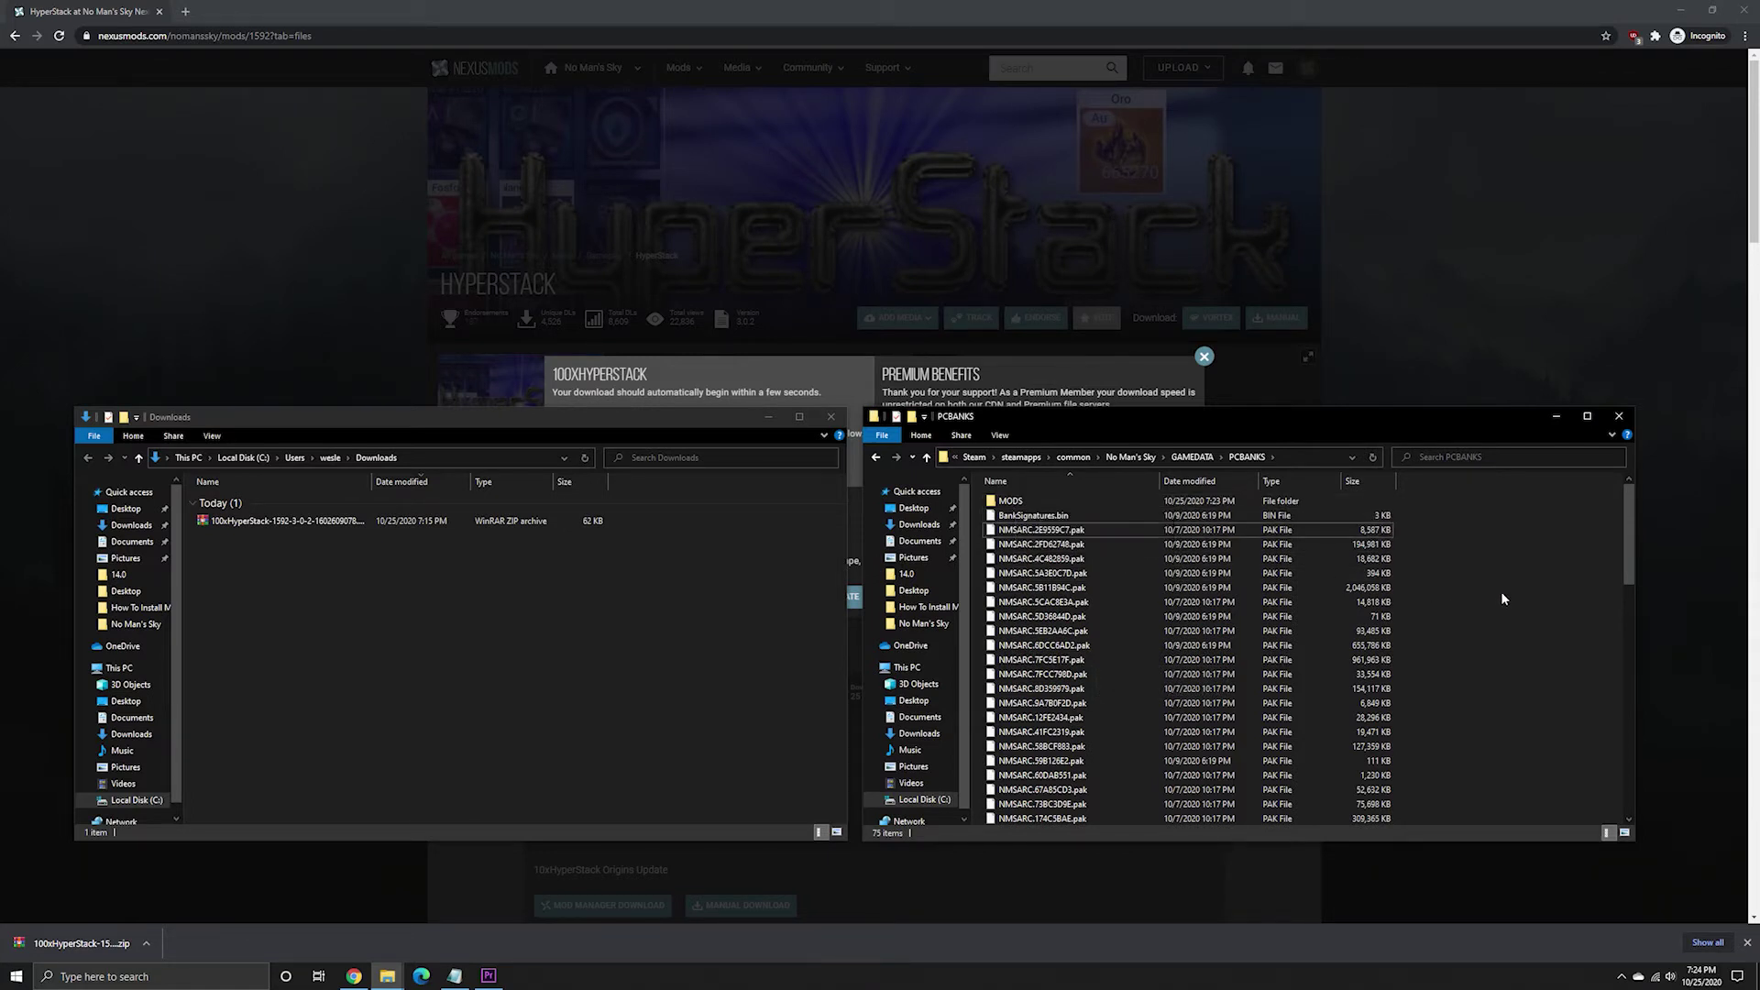
Copy 100xHyperStack.3.0.2.pak from the downloaded HyperStack zip into the MODS folder inside PCBANKS.
right_click(1454, 524)
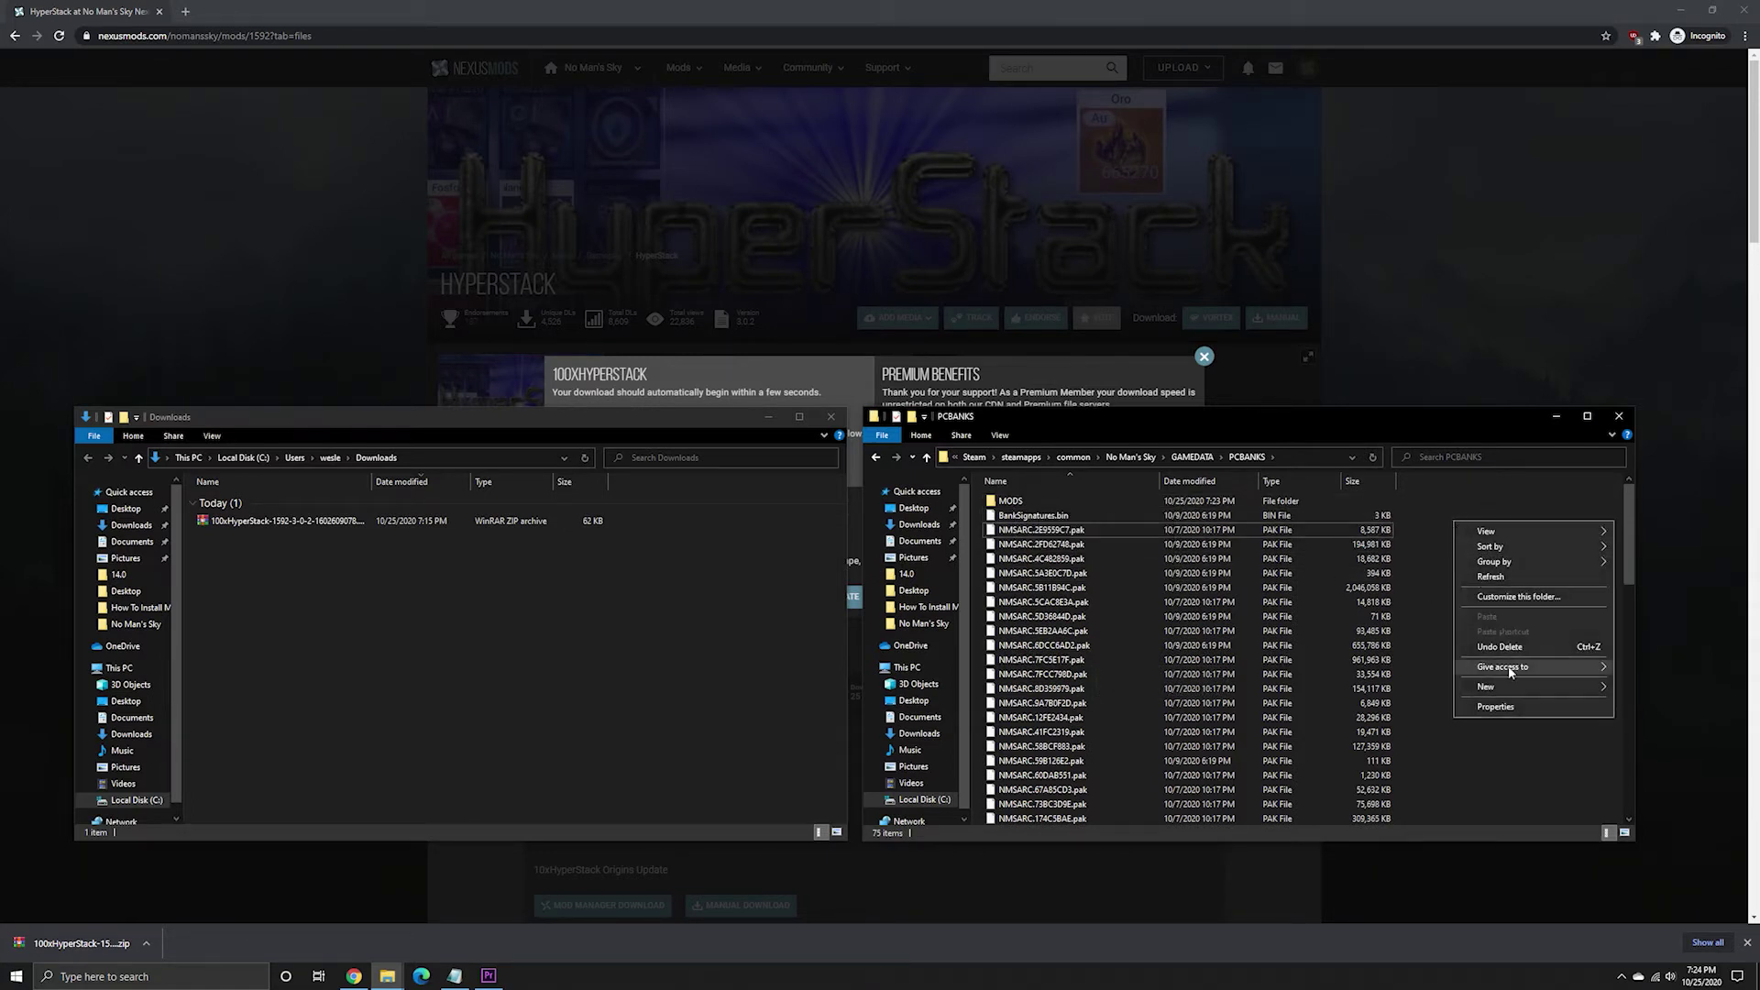
mouse_move(1510, 690)
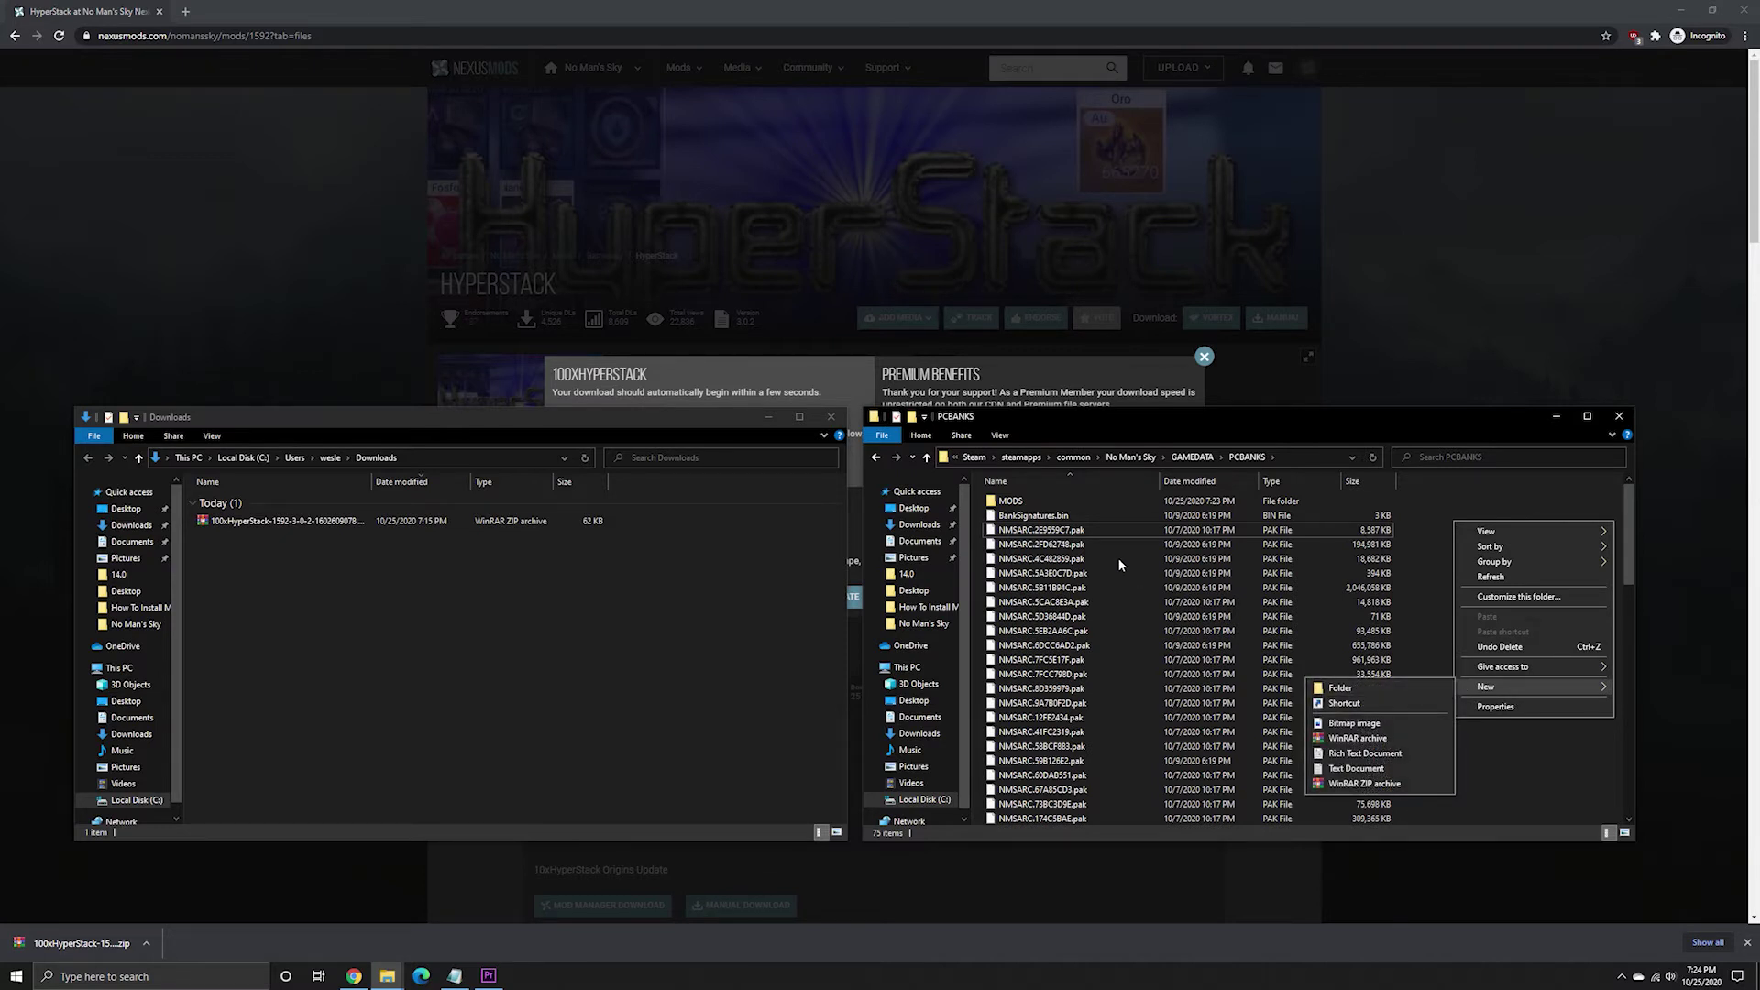
double_click(1016, 502)
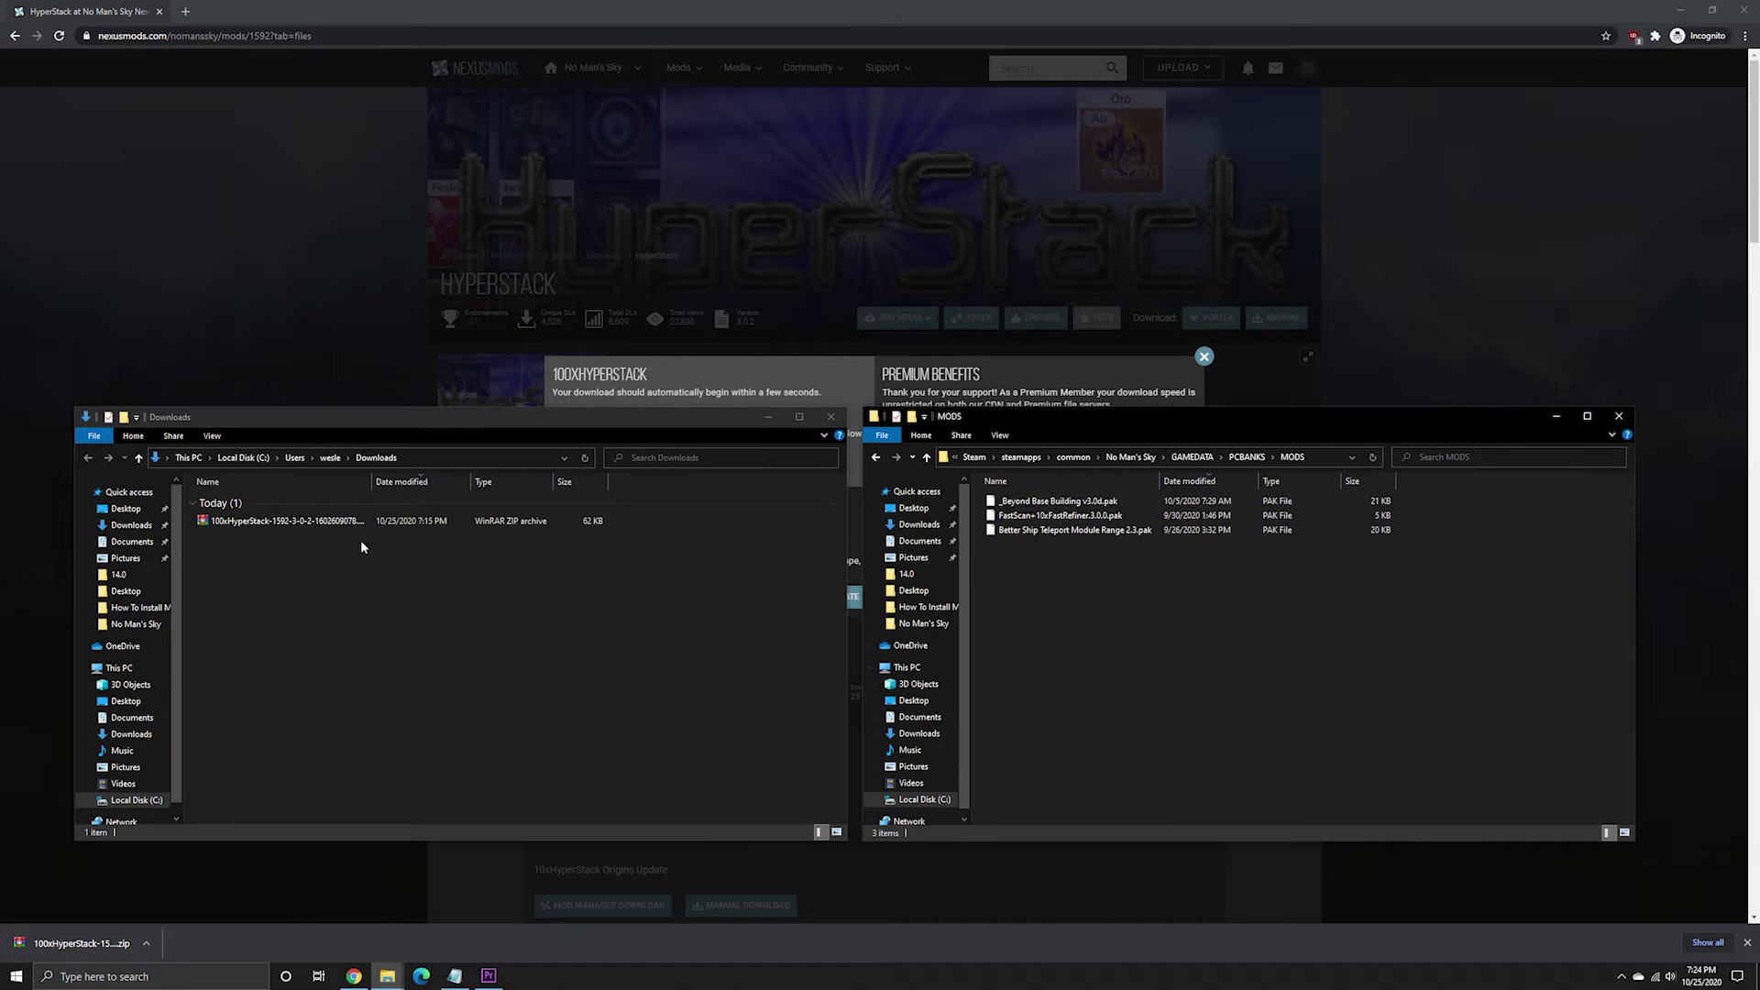
double_click(284, 521)
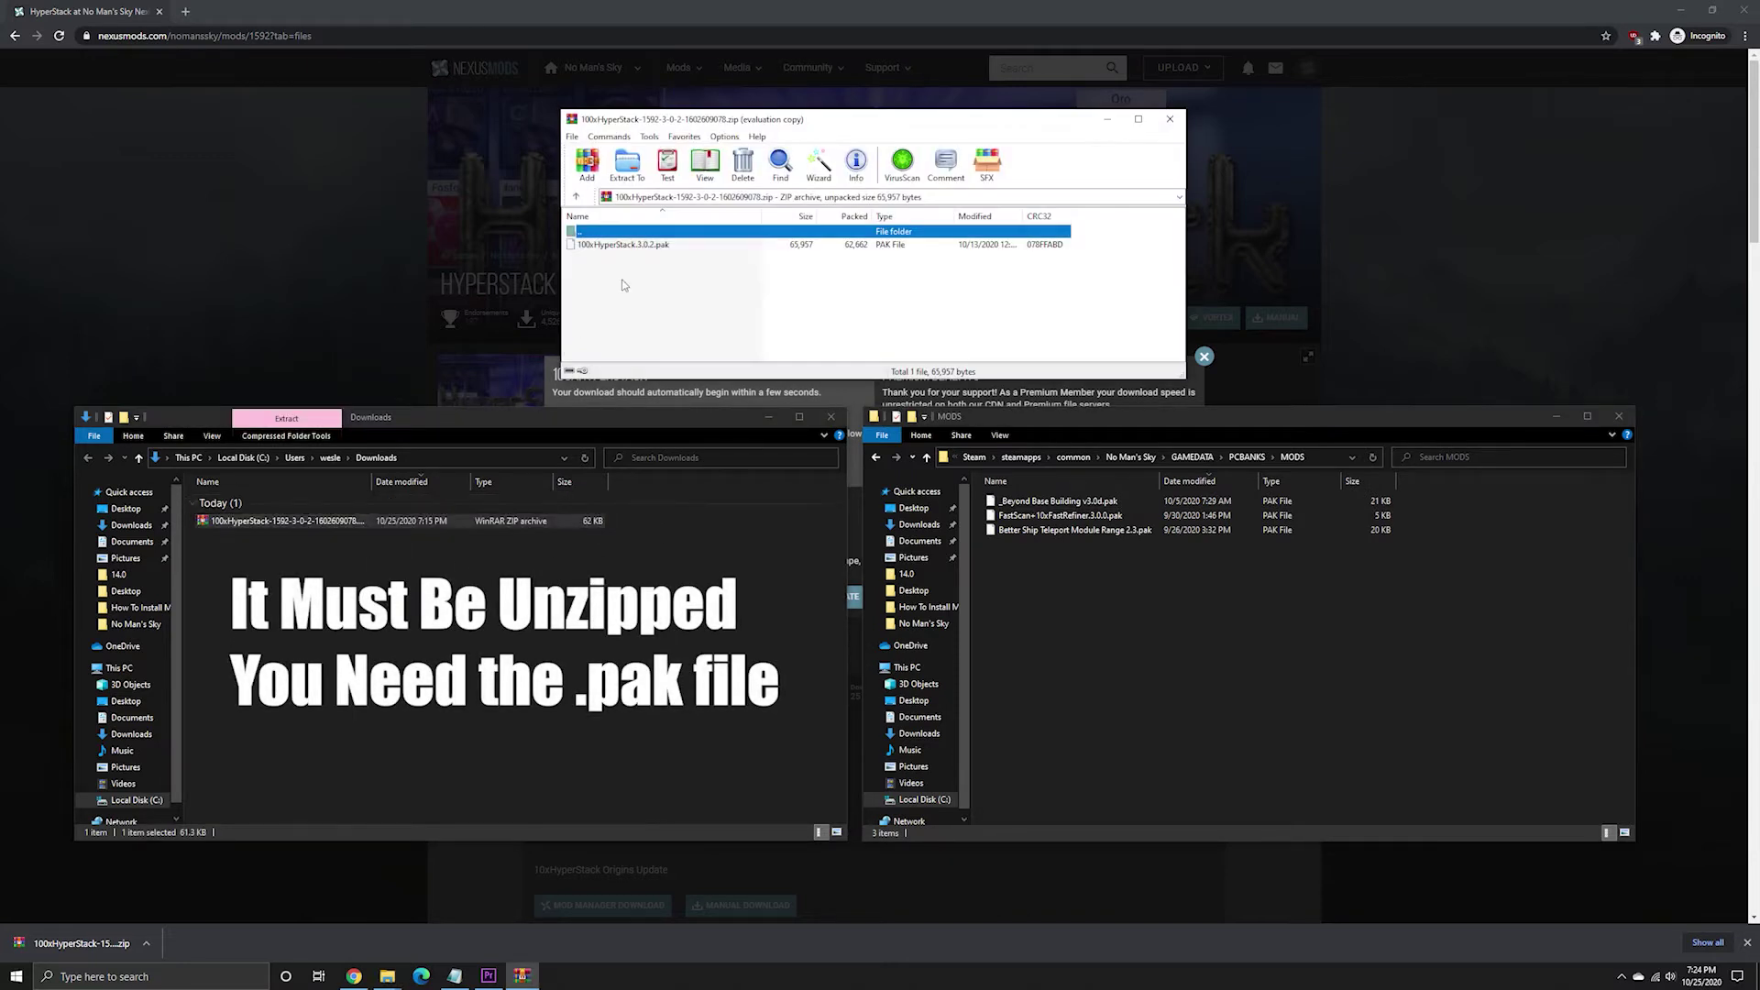
left_click(644, 246)
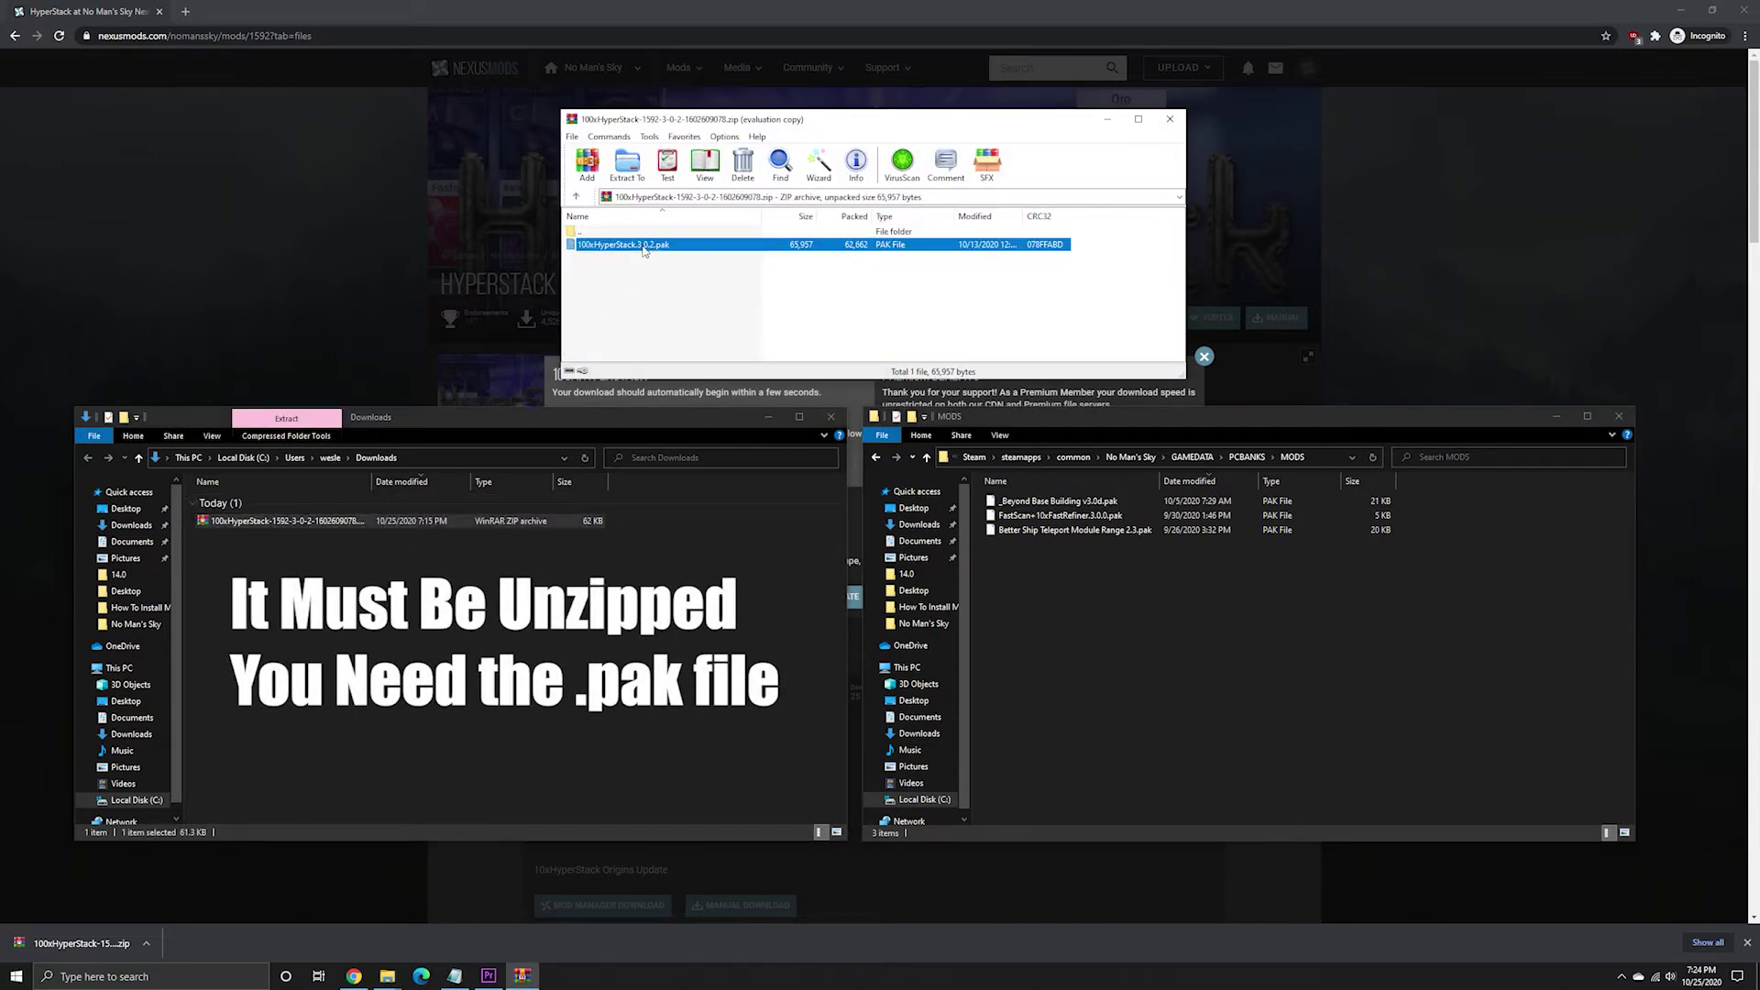
left_click(1034, 575)
key("ctrl+v")
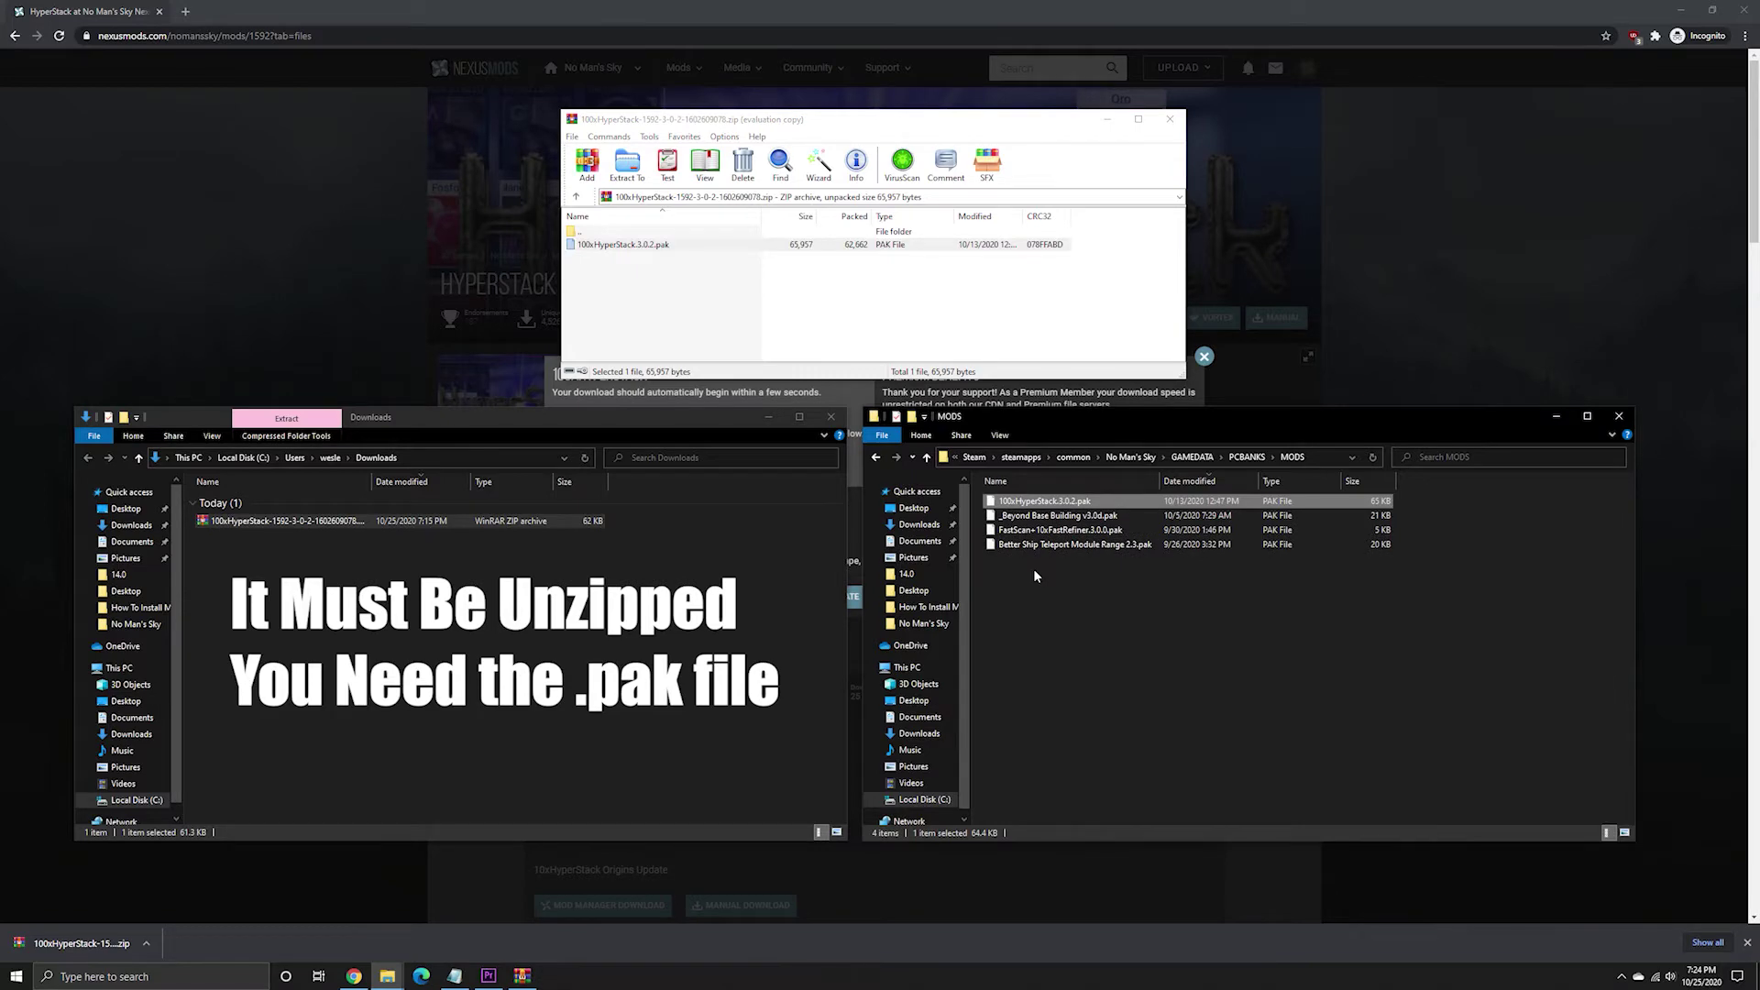
left_click(1682, 10)
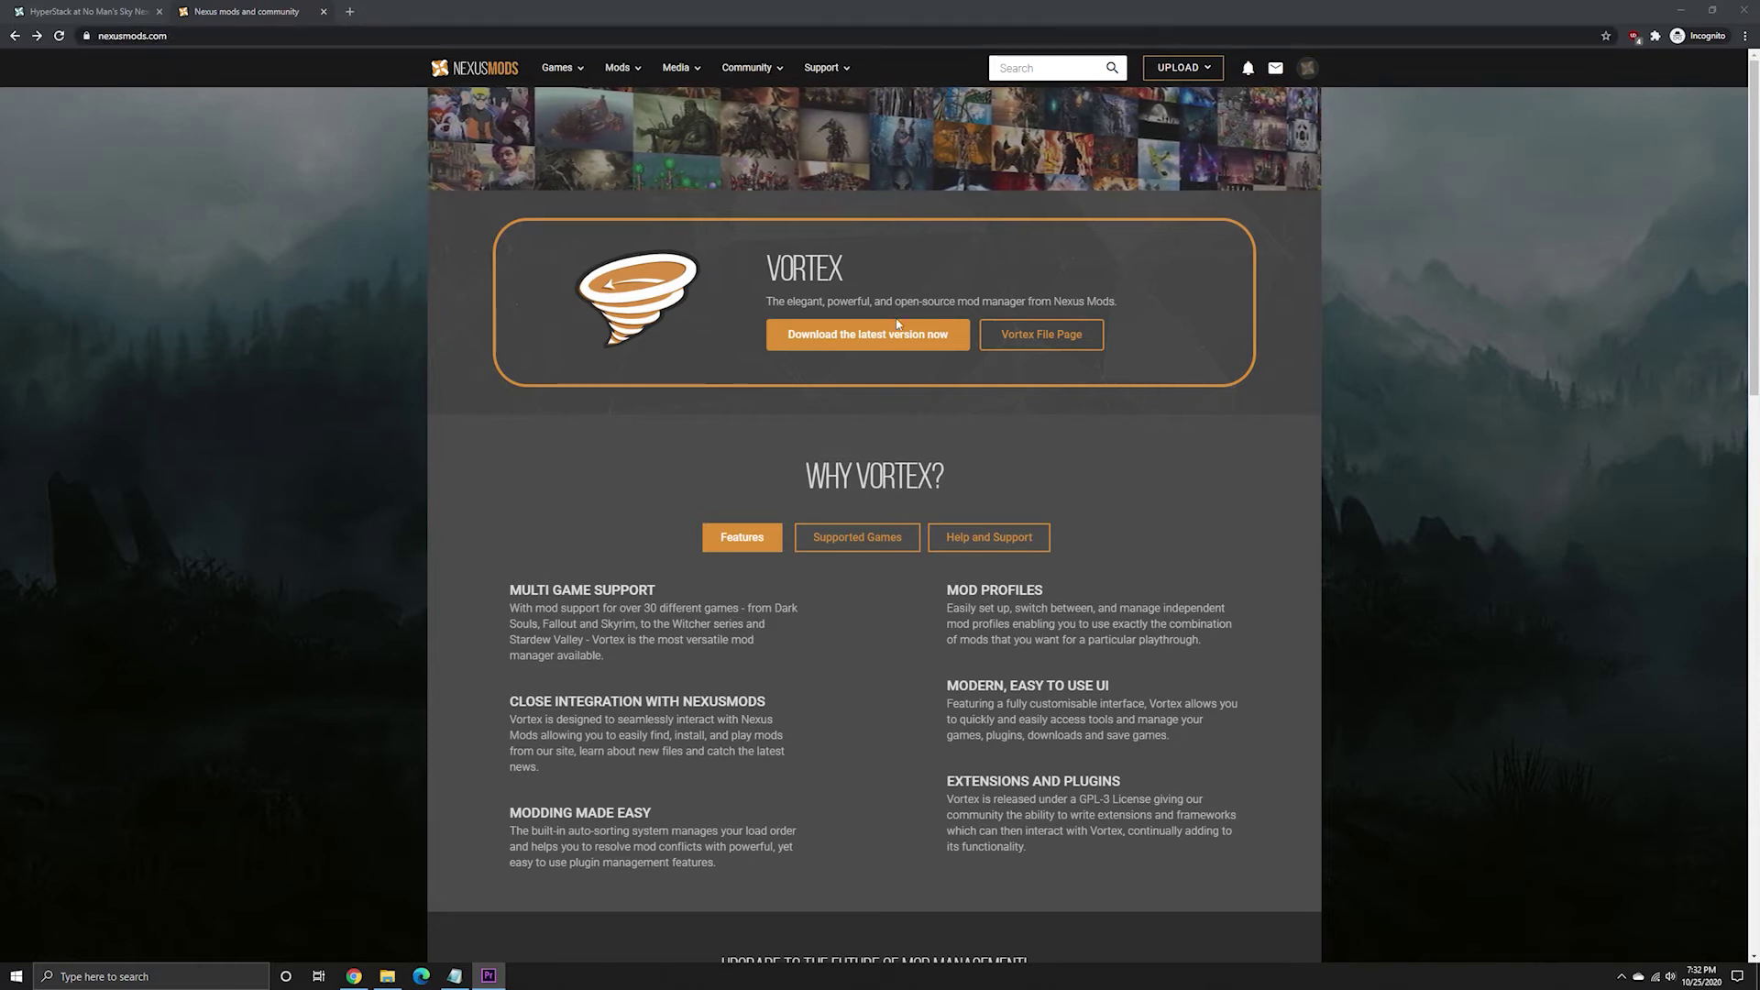
Download and run the one-click Vortex installer, and authorise Vortex to access the Nexus Mods account.
left_click(925, 339)
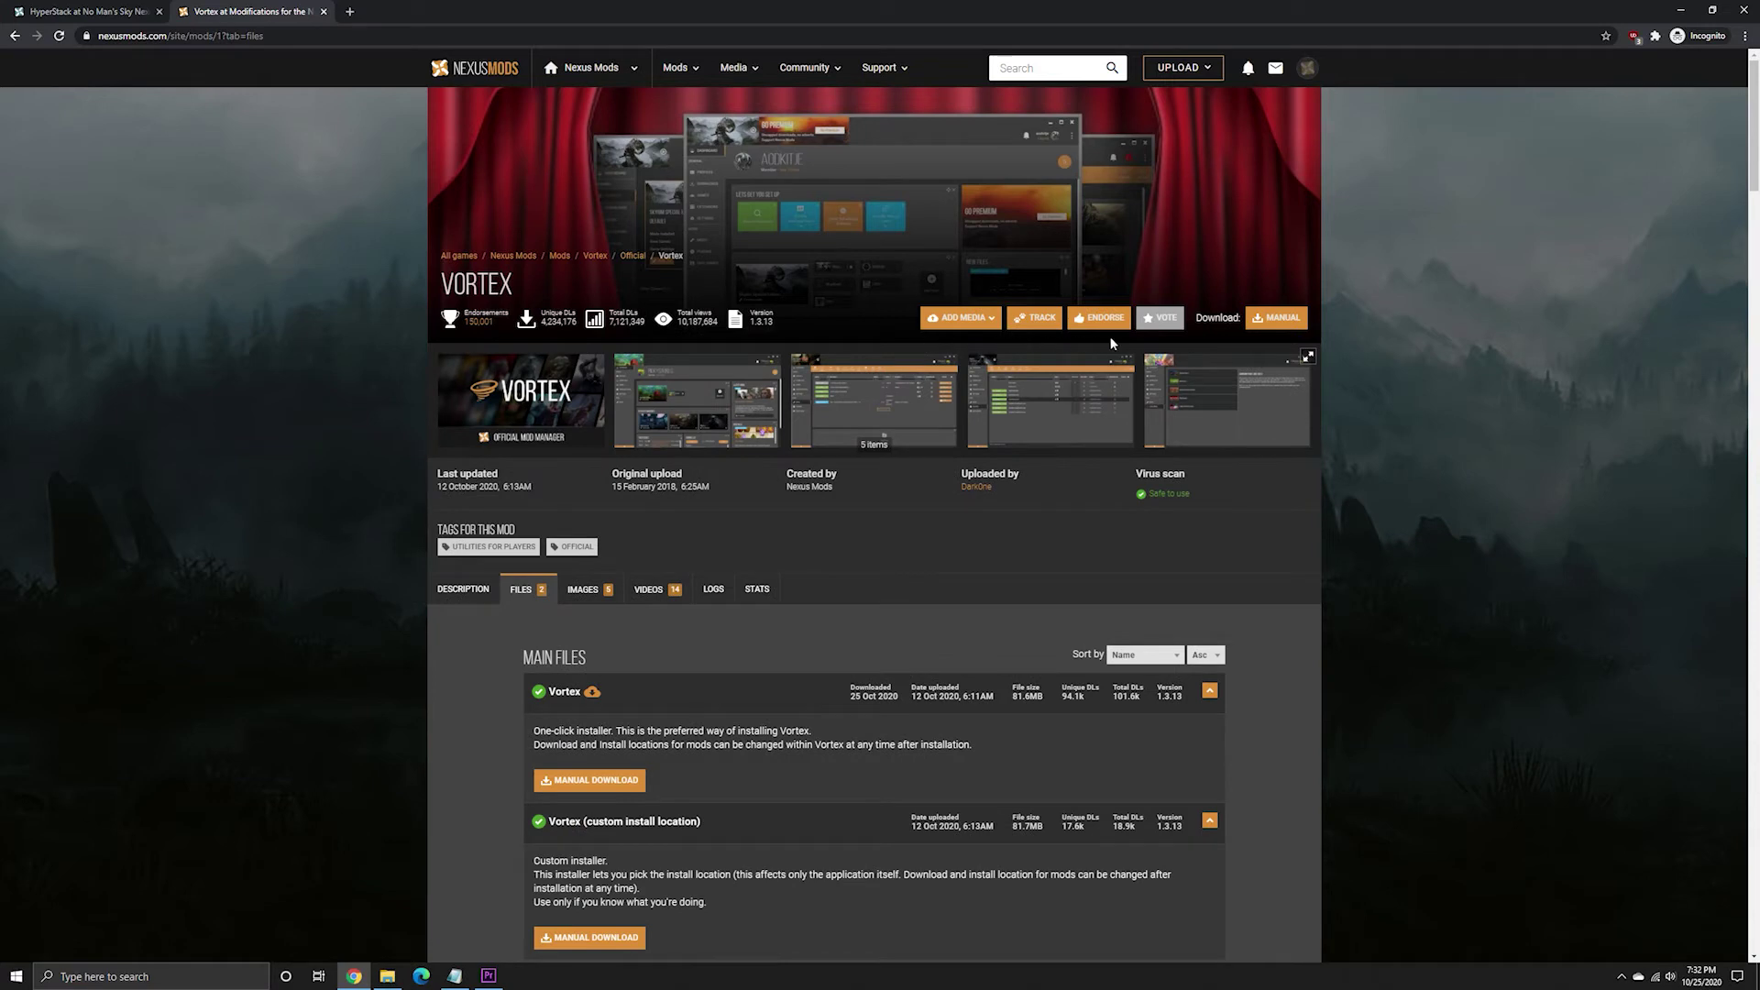
left_click(1277, 328)
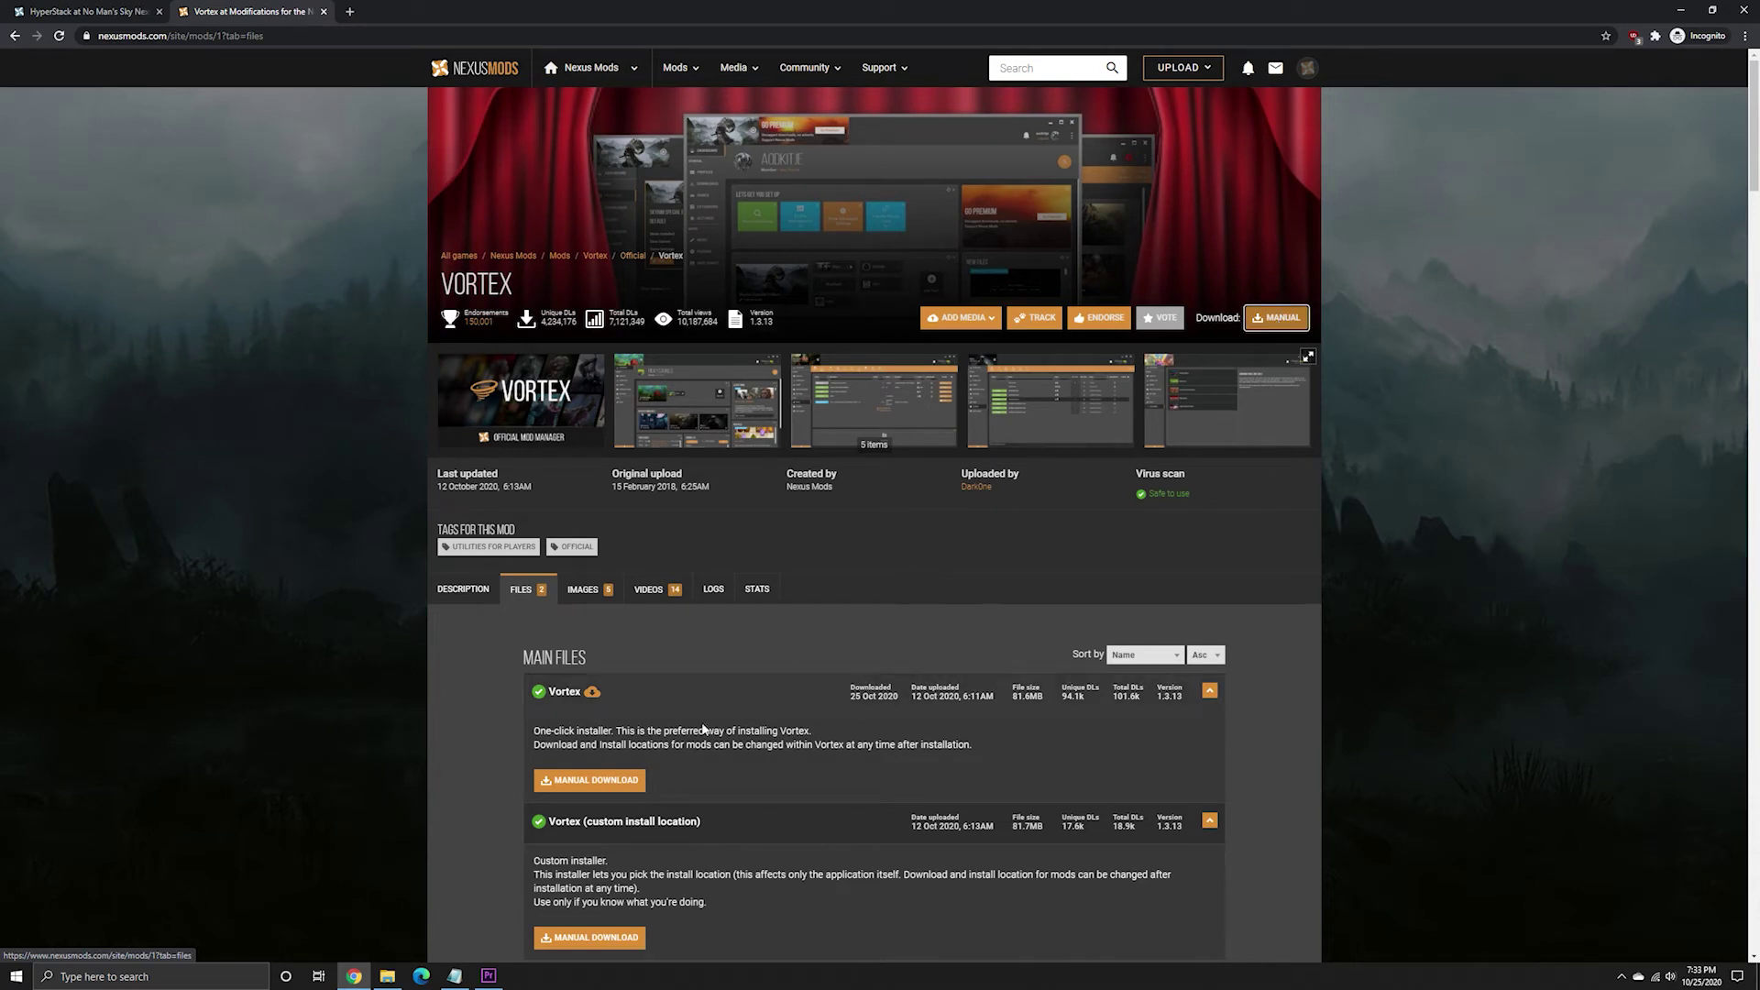
left_click(617, 784)
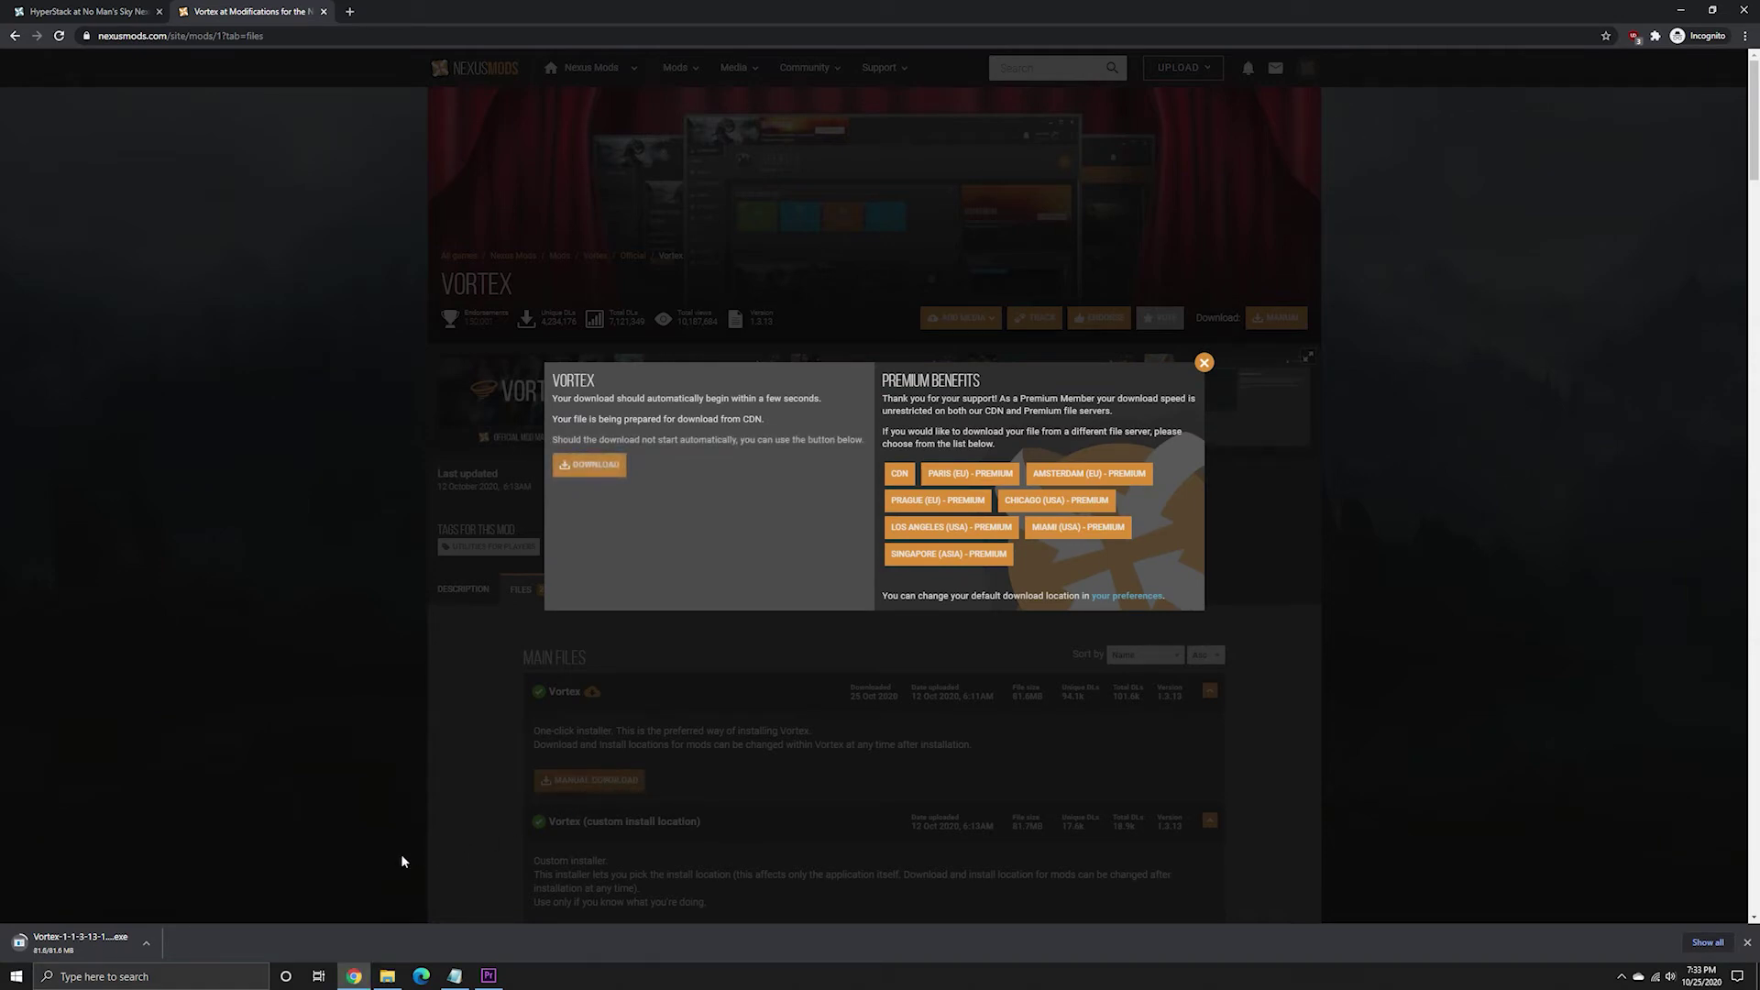
left_click(106, 939)
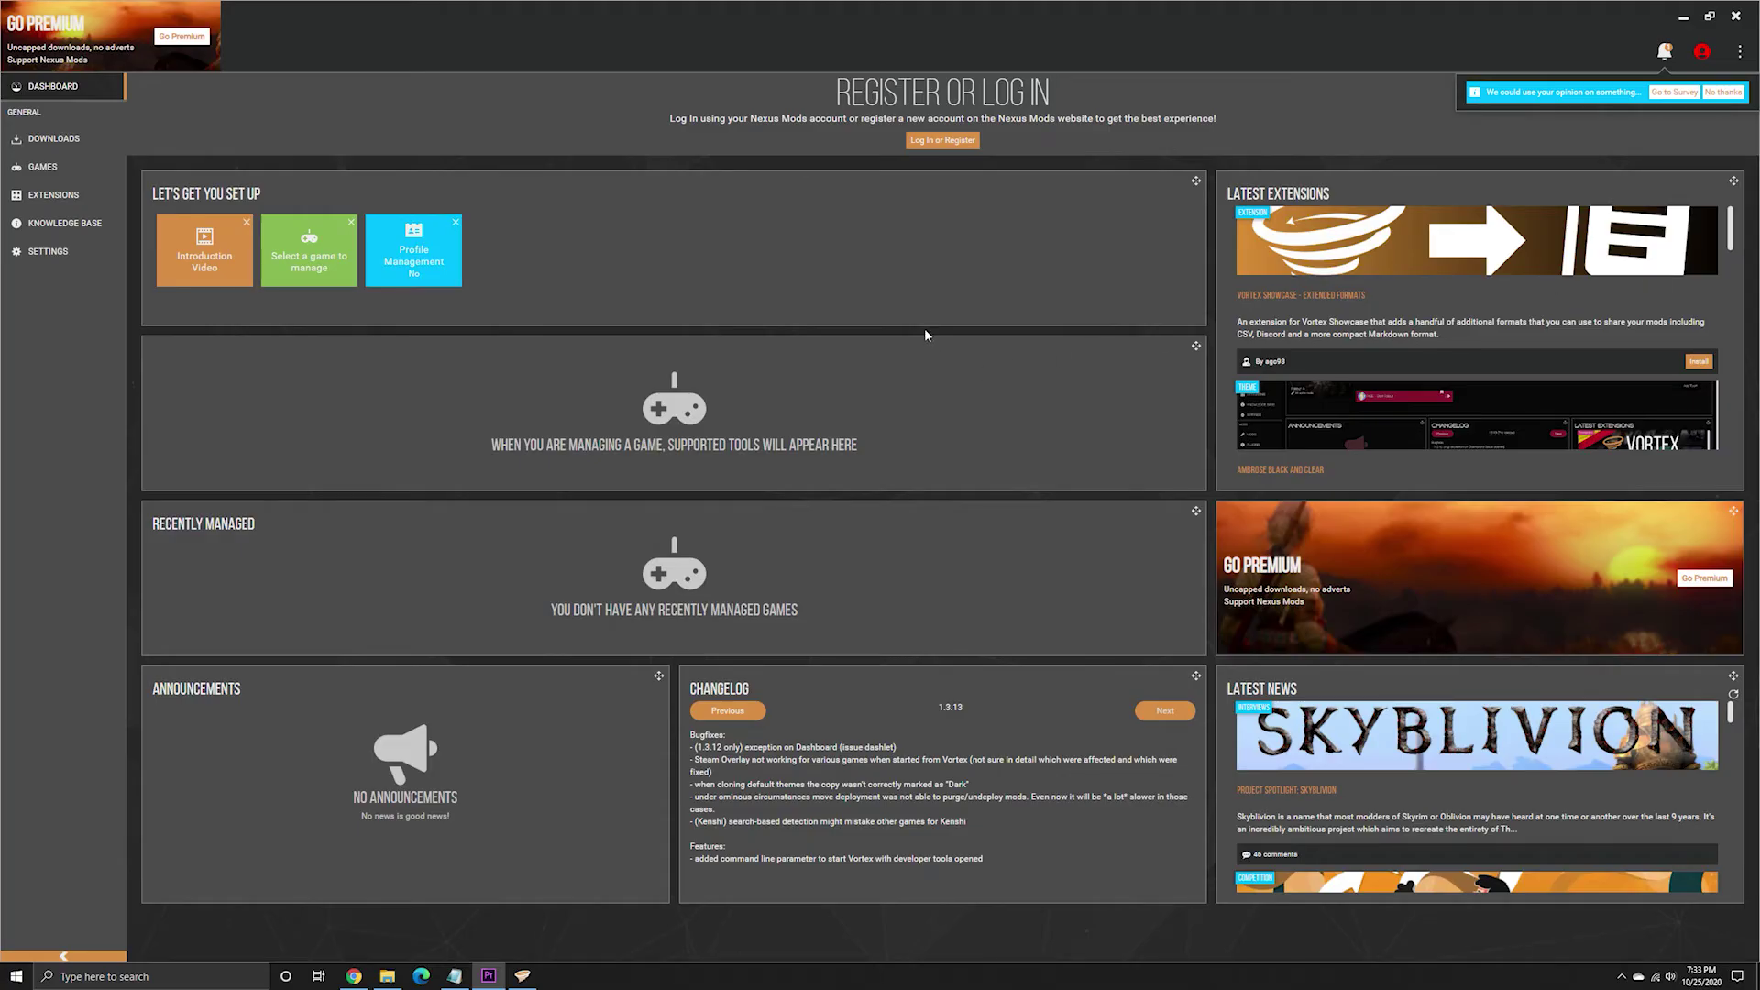
left_click(932, 141)
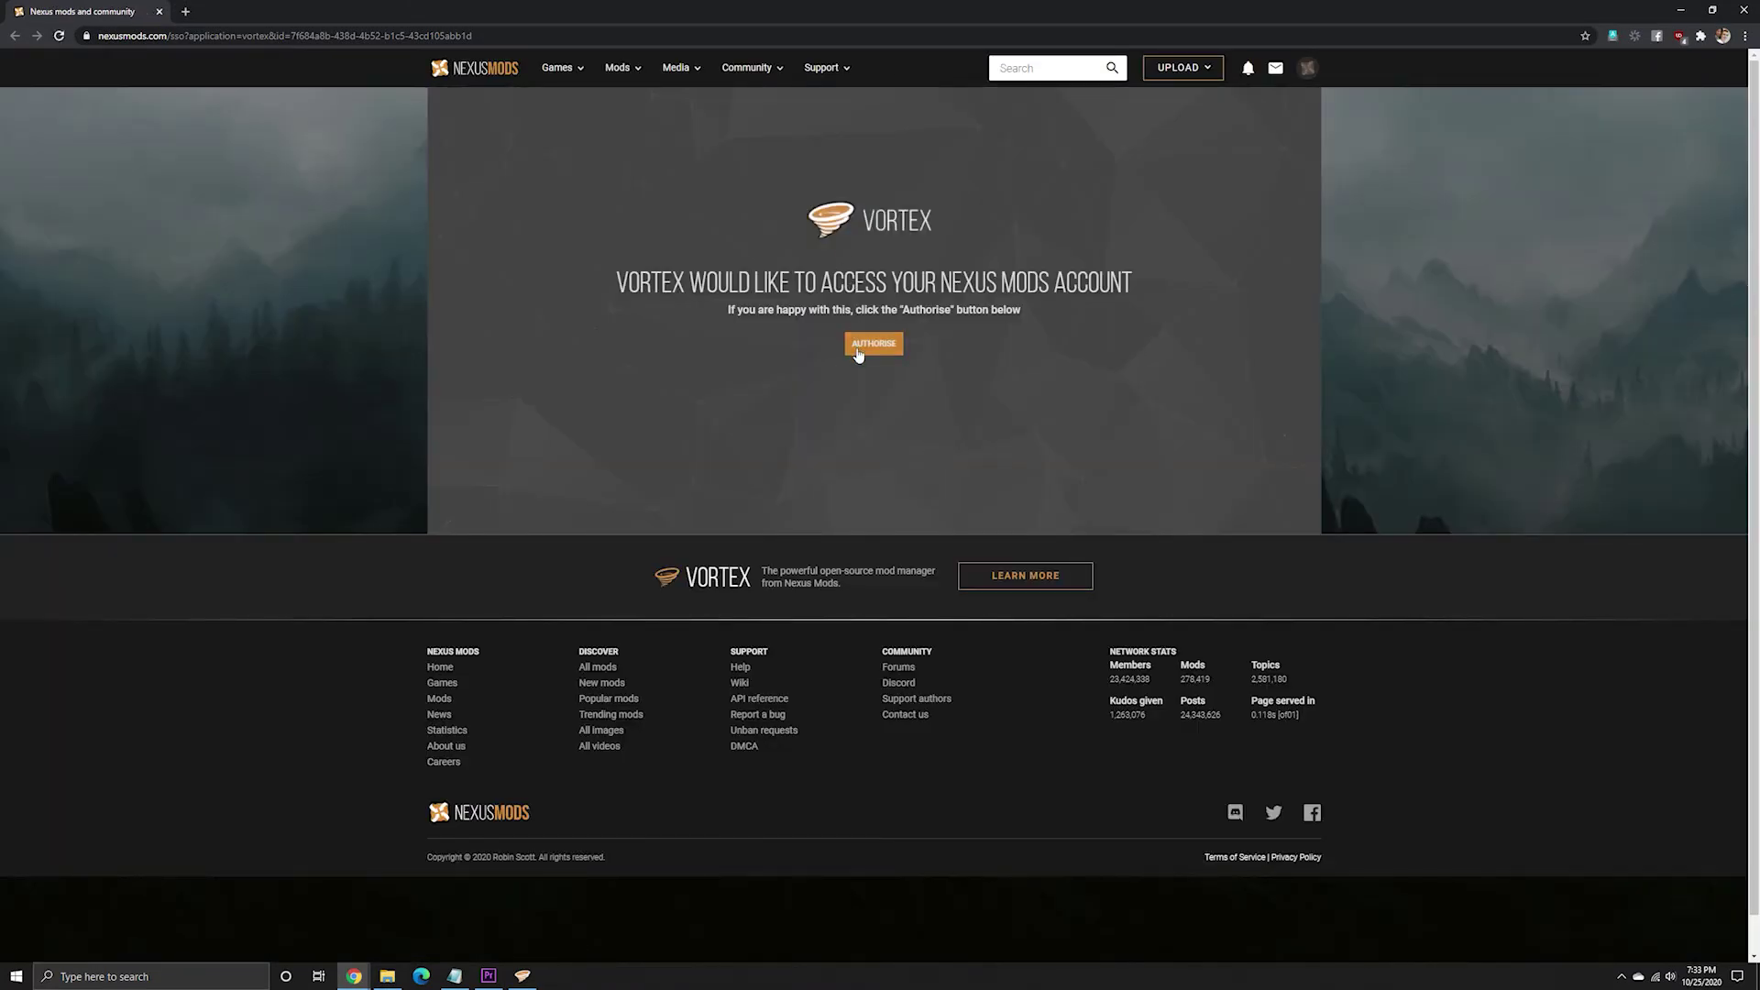
left_click(873, 345)
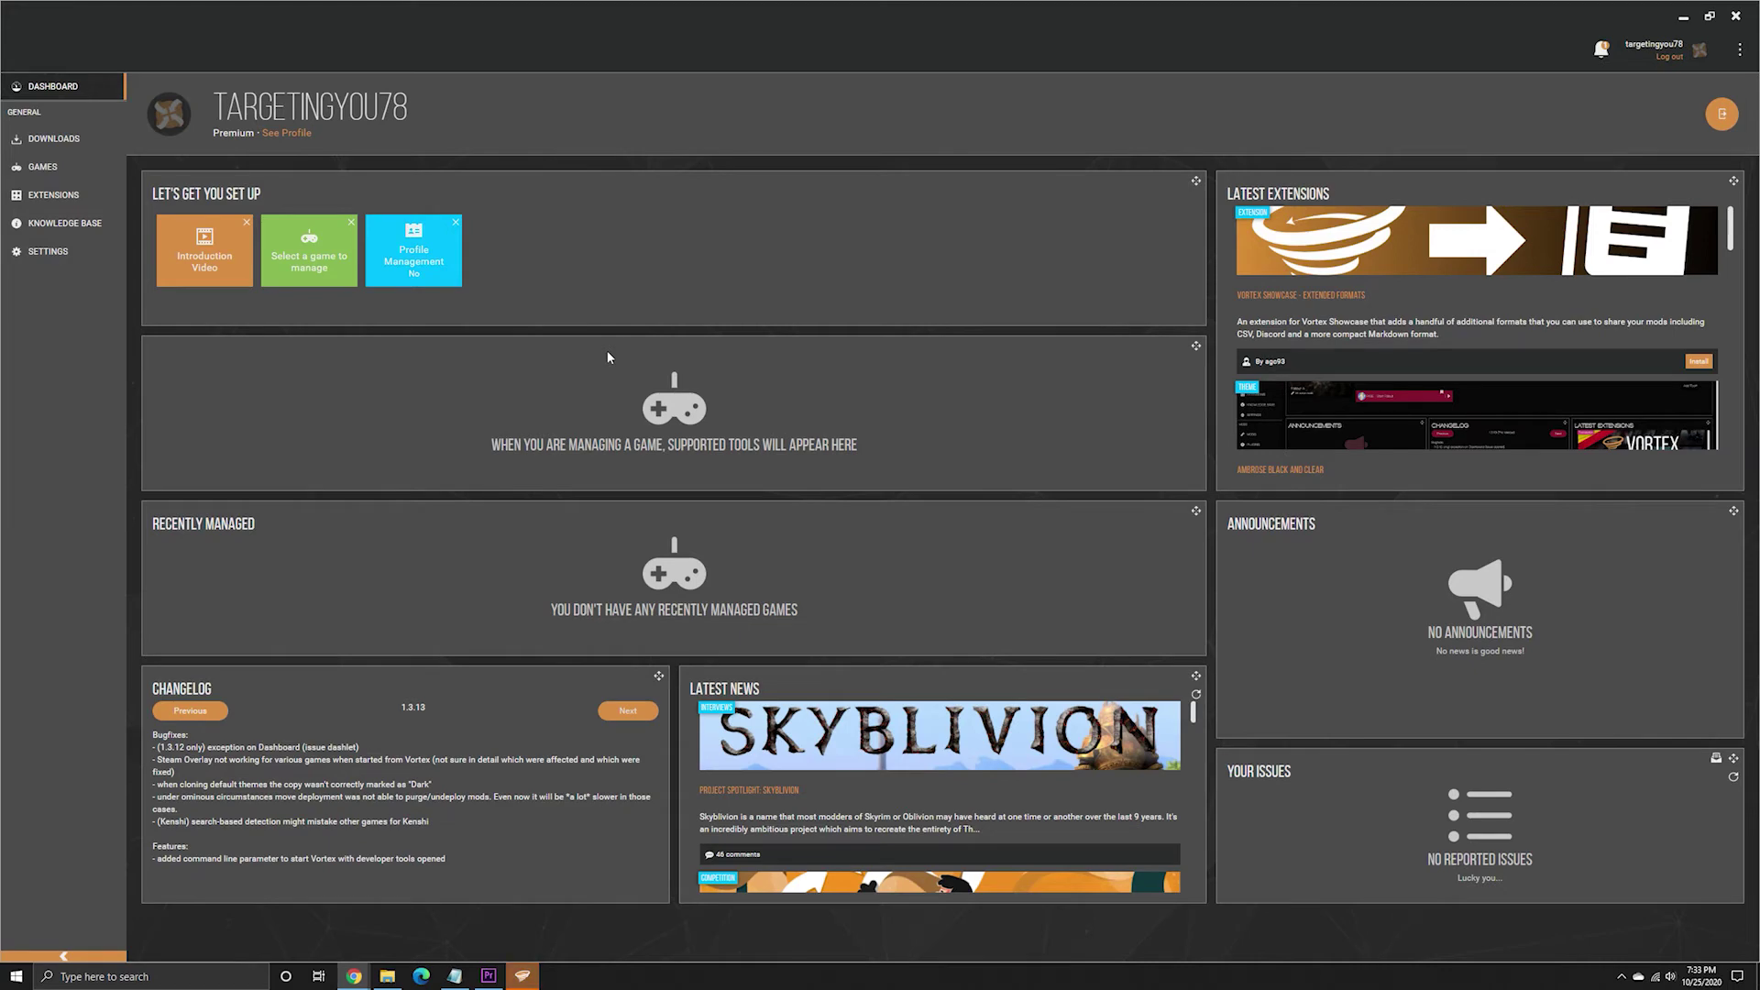
Find No Man's Sky among Vortex's unmanaged games with the search "No M" and set it to be managed.
left_click(62, 173)
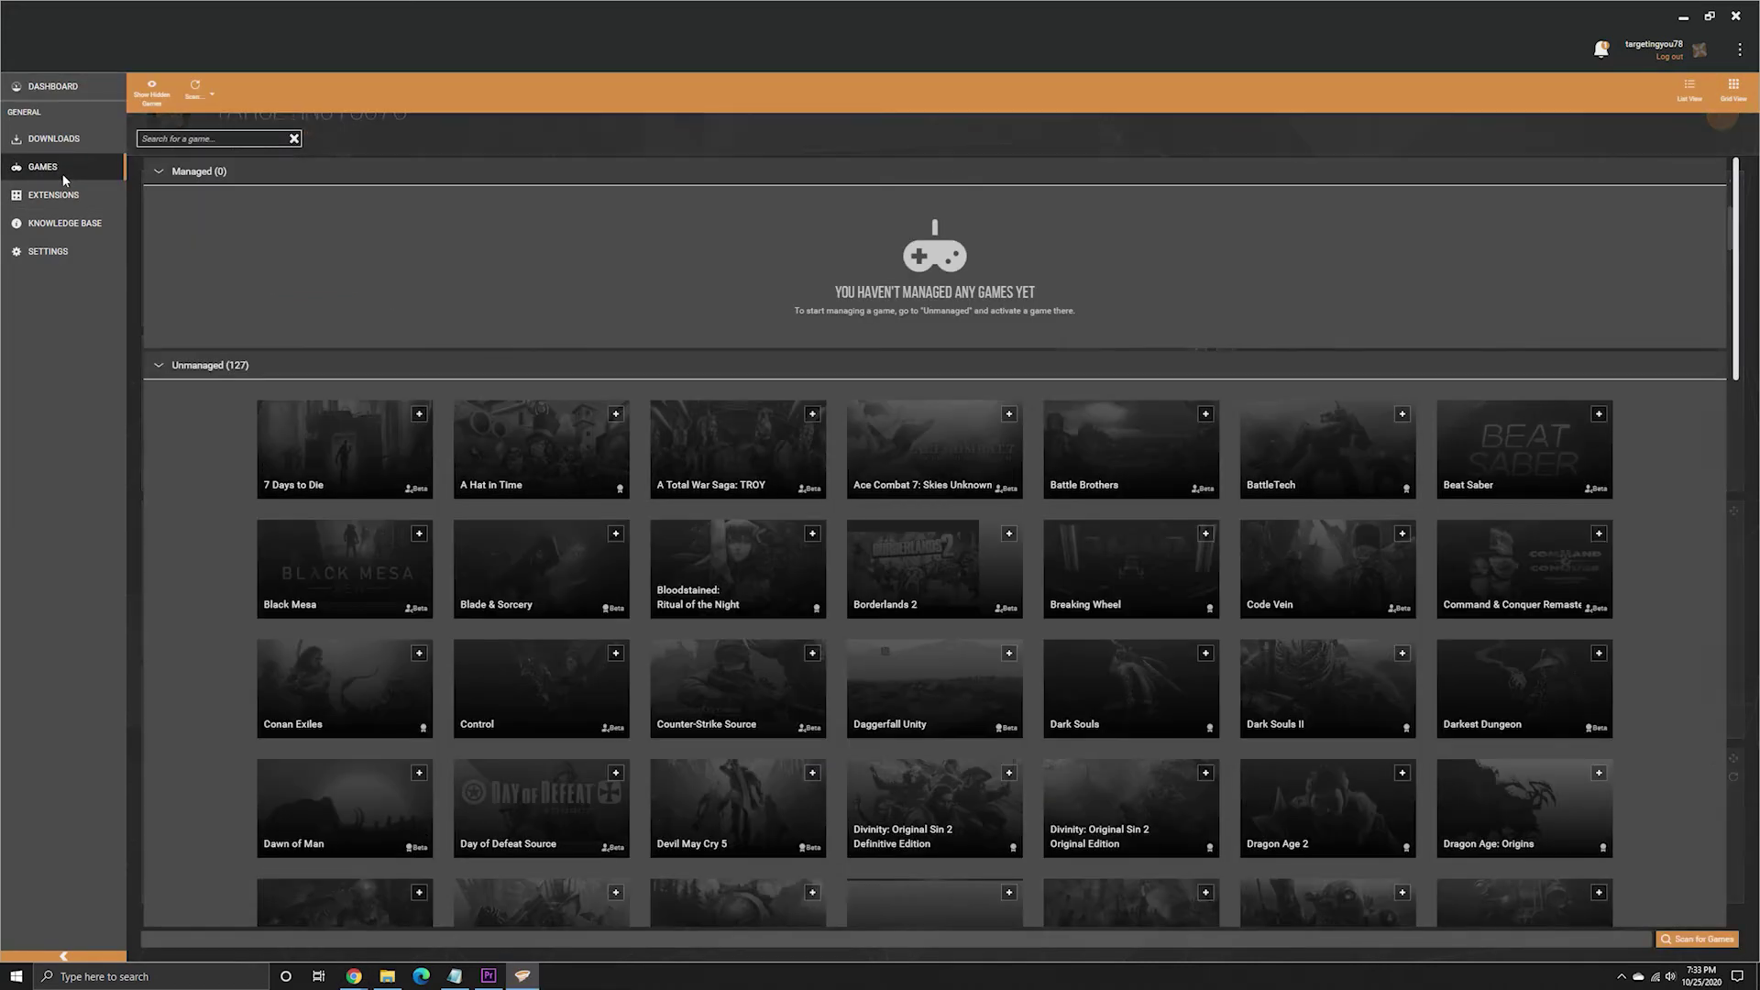
left_click(216, 140)
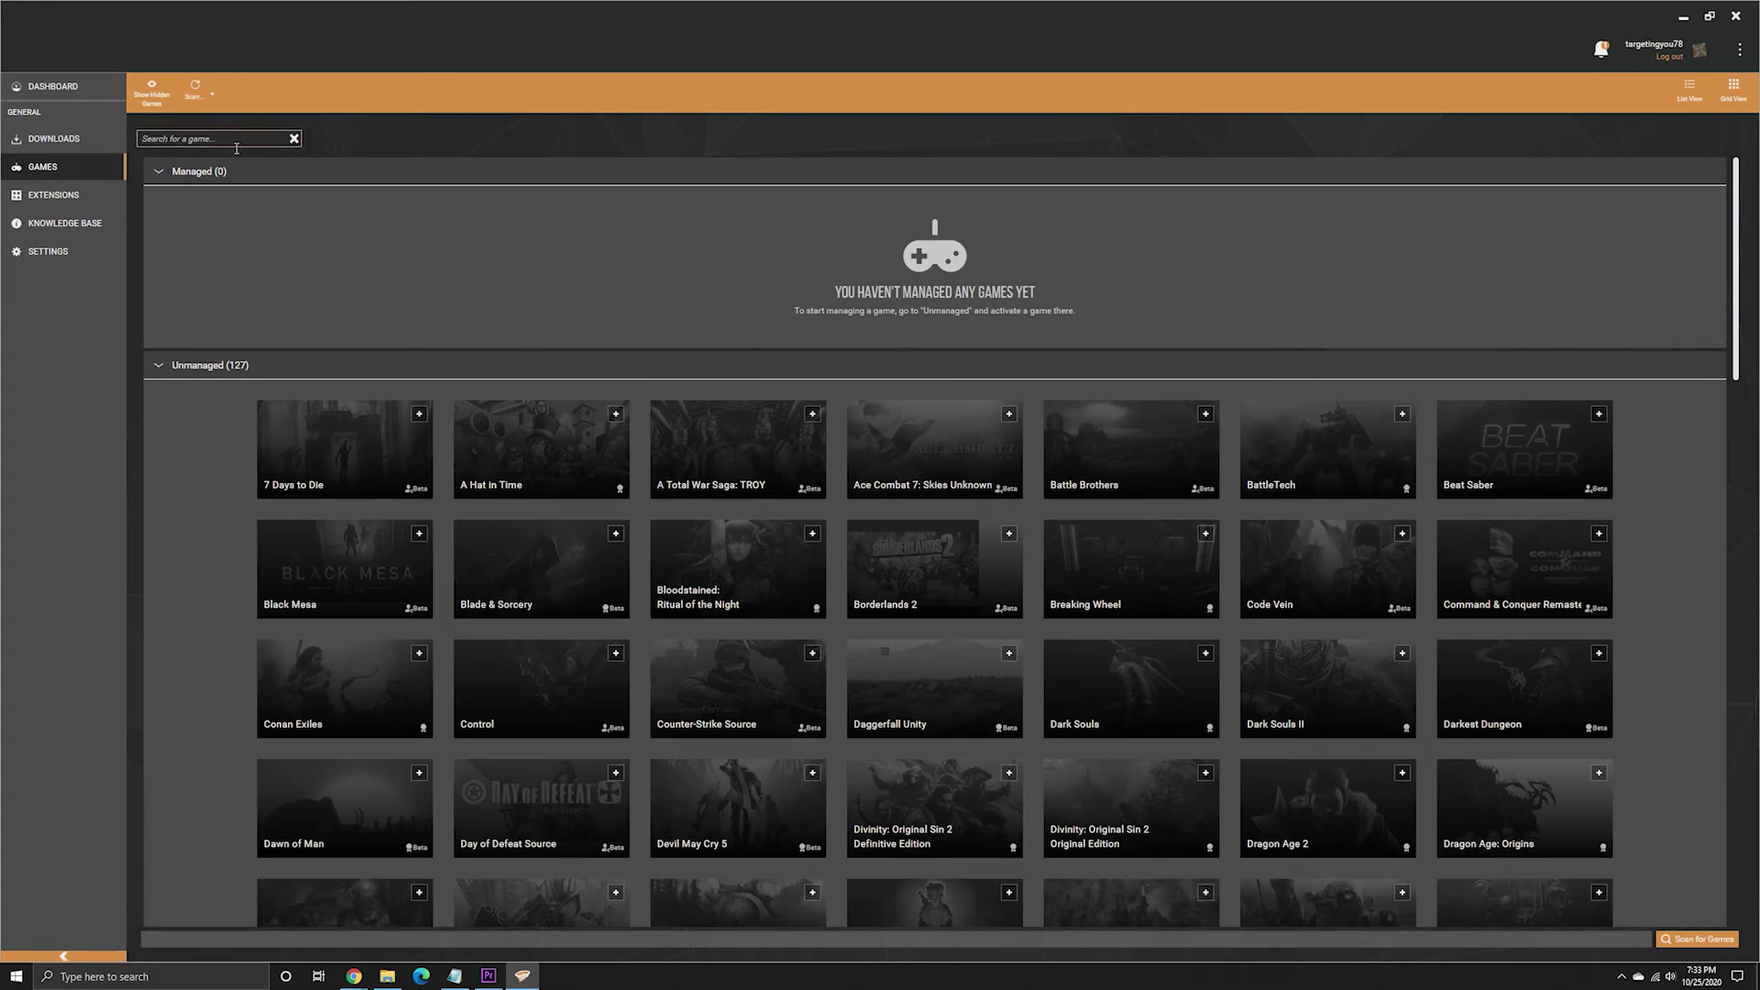
type("No M")
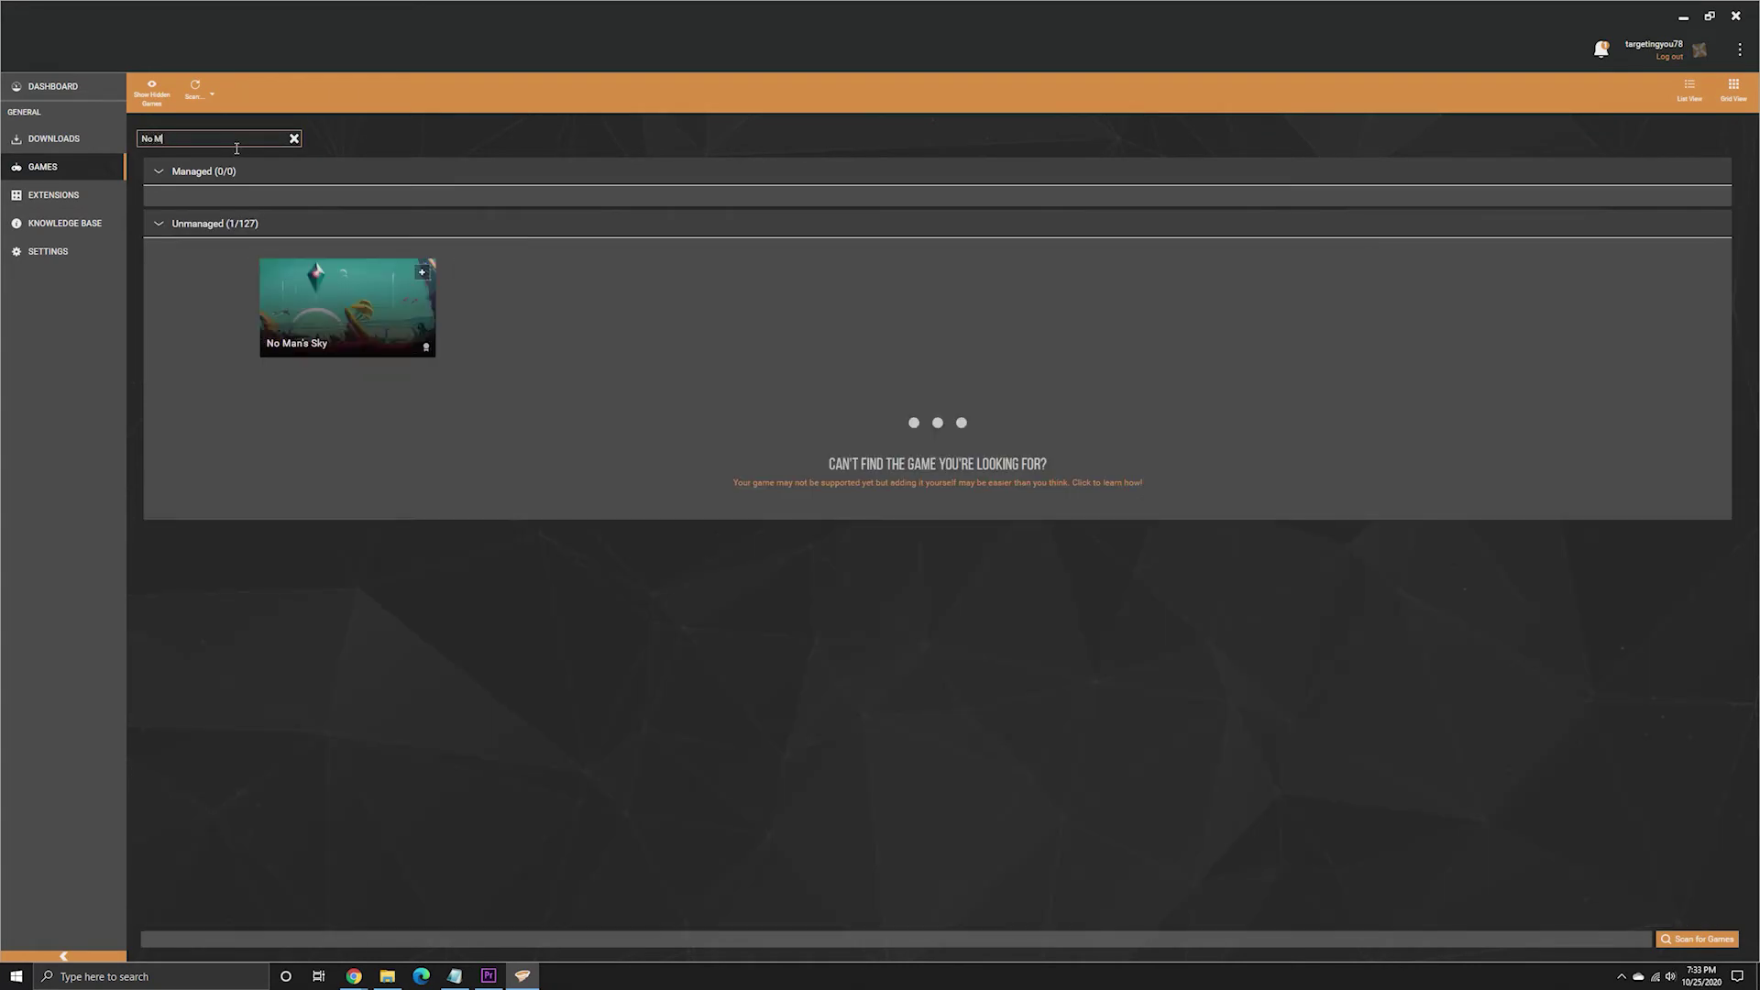
mouse_move(338, 293)
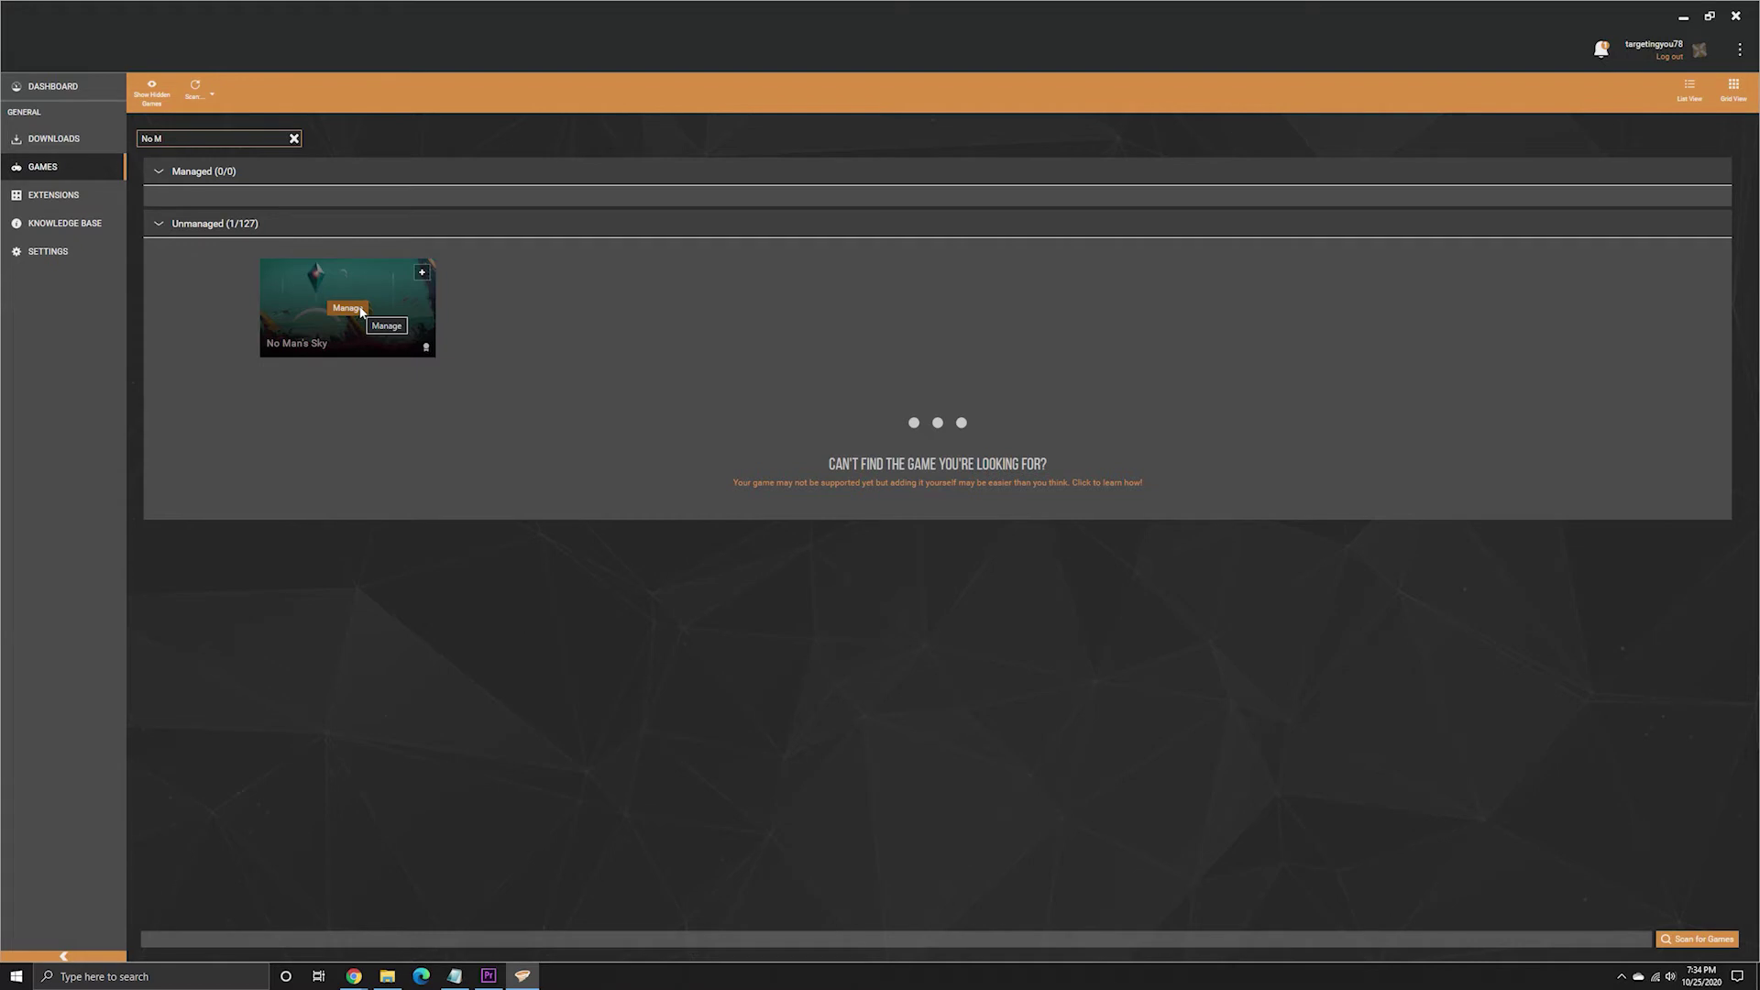
left_click(347, 308)
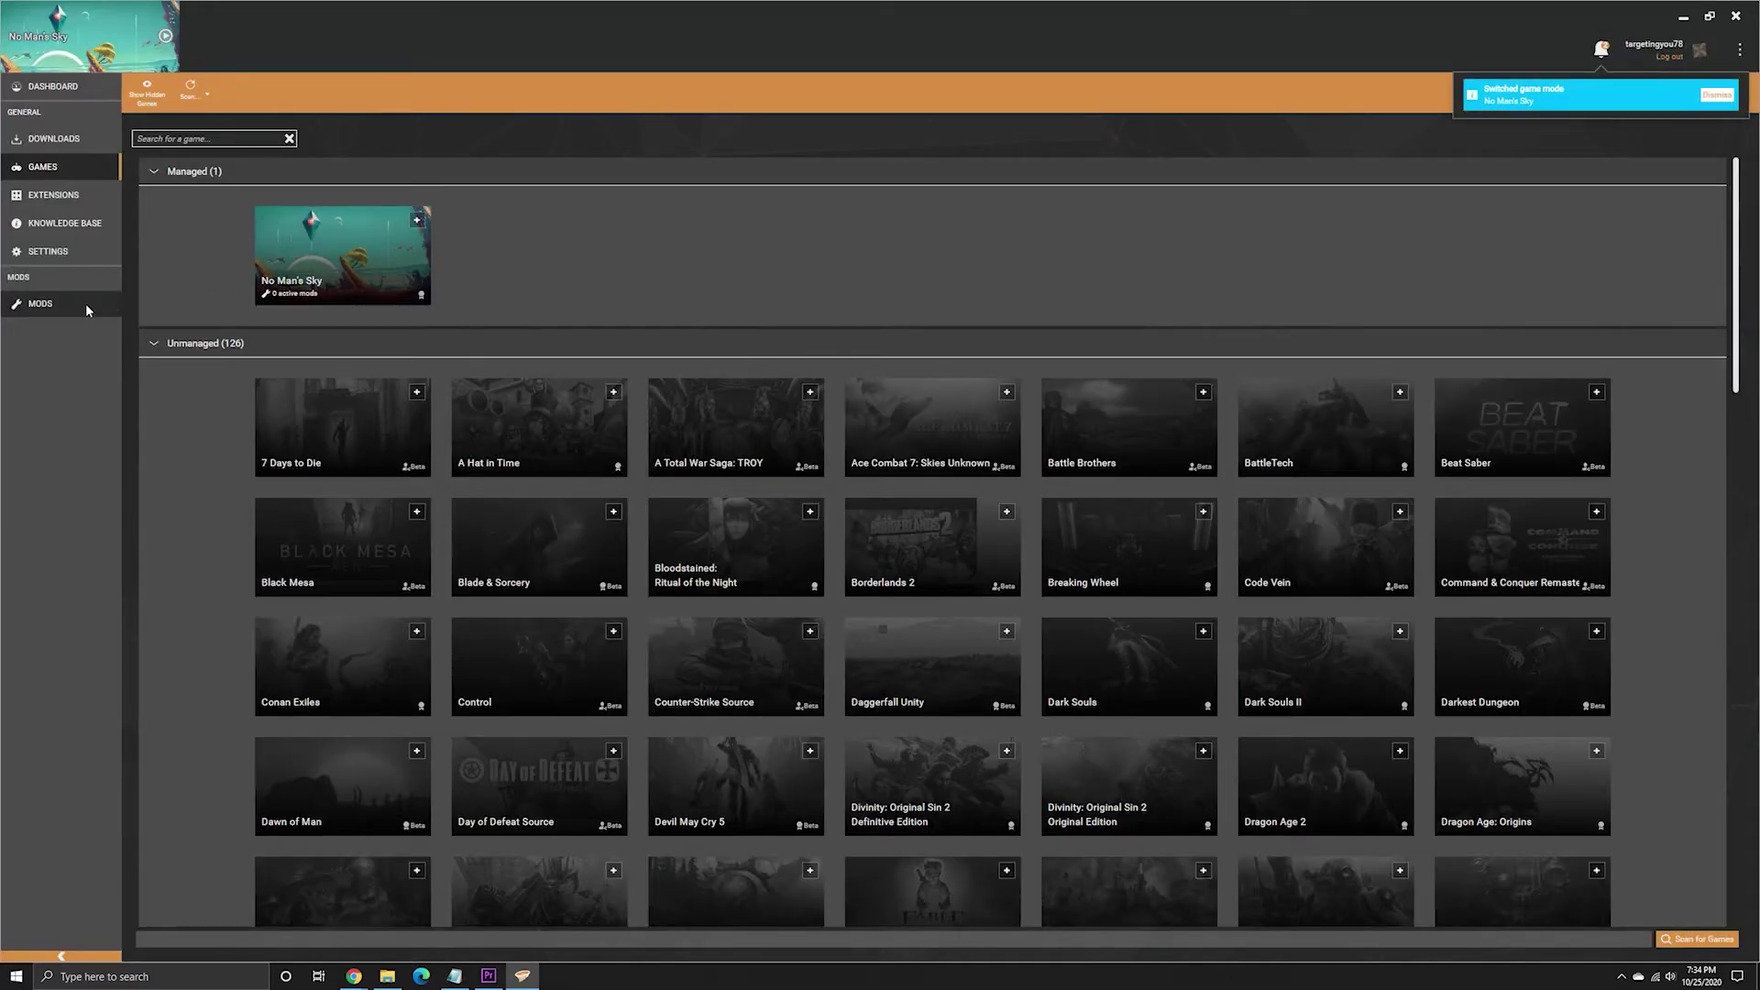
Go from Vortex's empty mod list to Nexus Mods, search for "hyperstack", and download the HyperStack mod through Vortex.
left_click(44, 305)
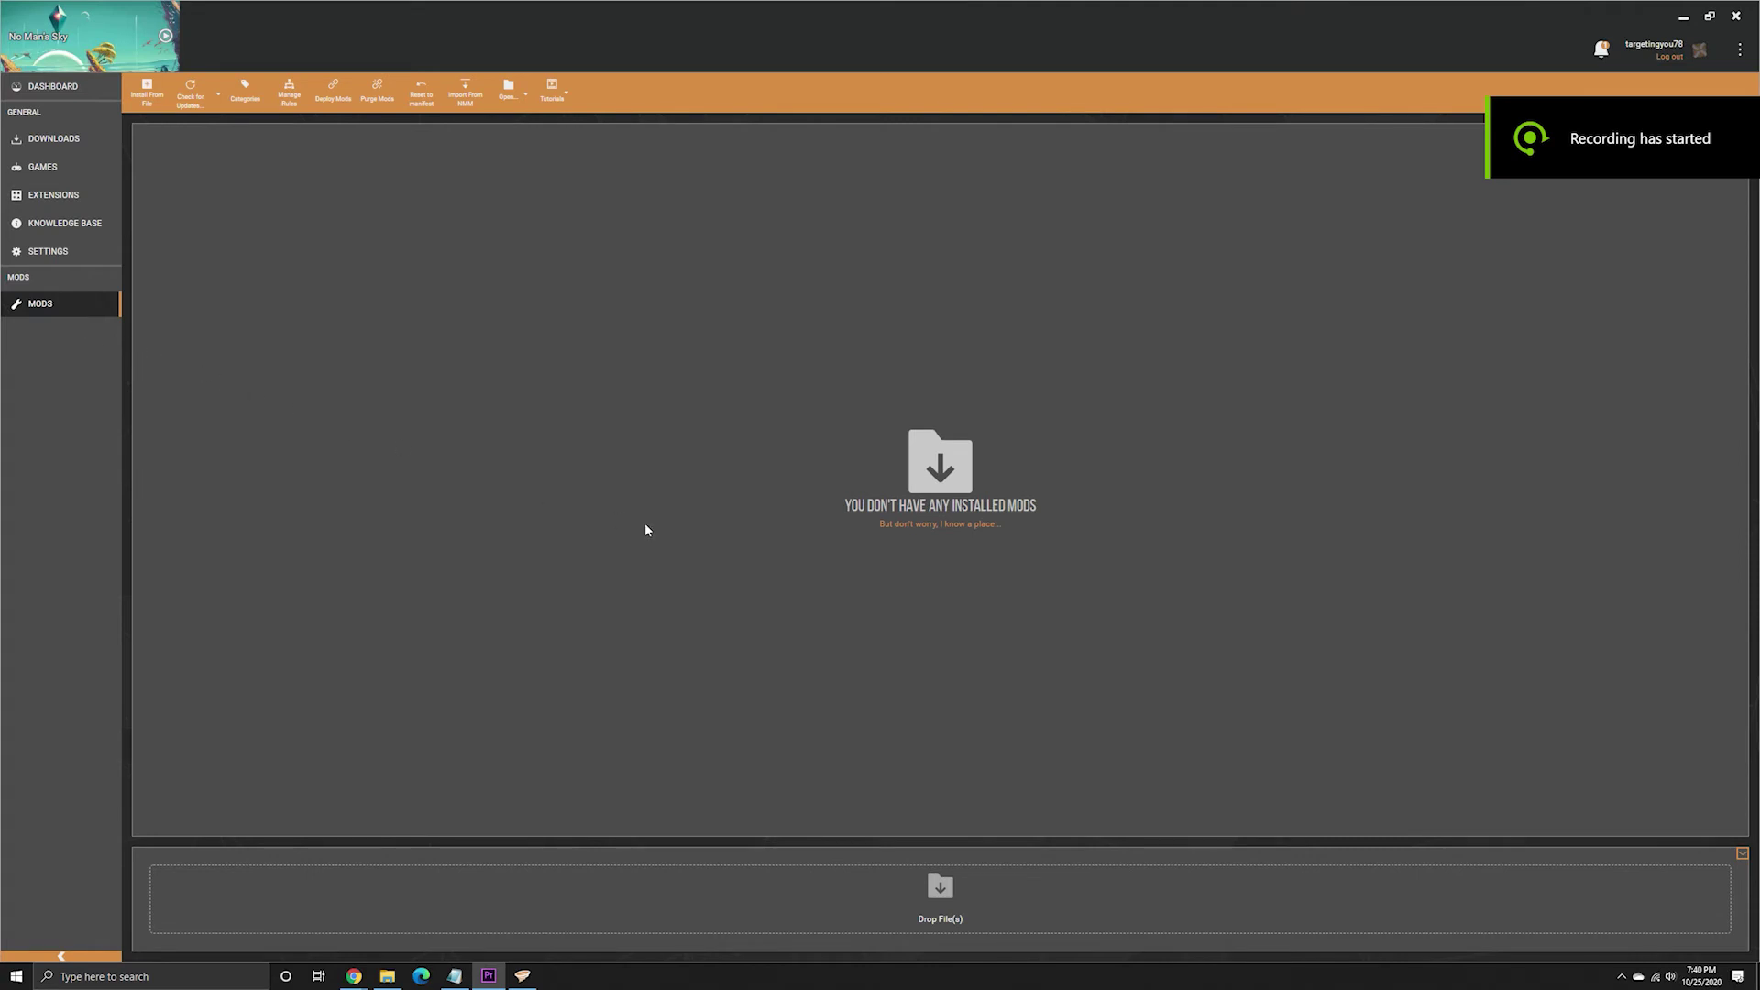
left_click(943, 523)
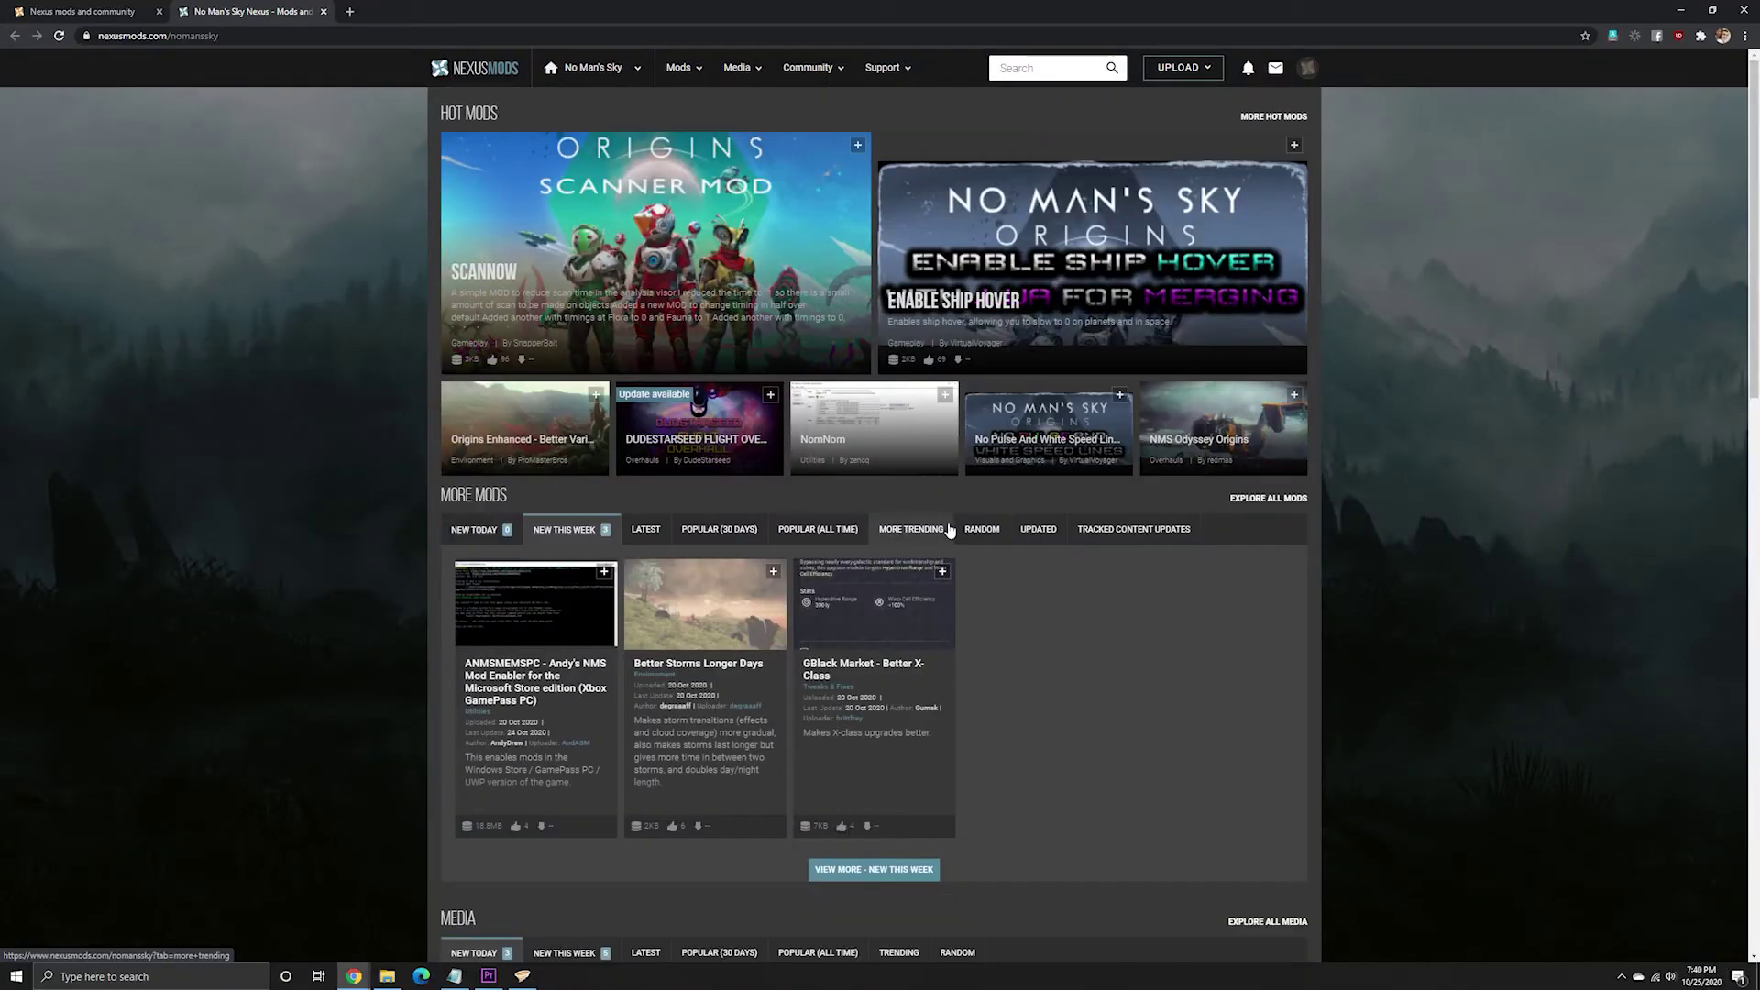
left_click(1036, 72)
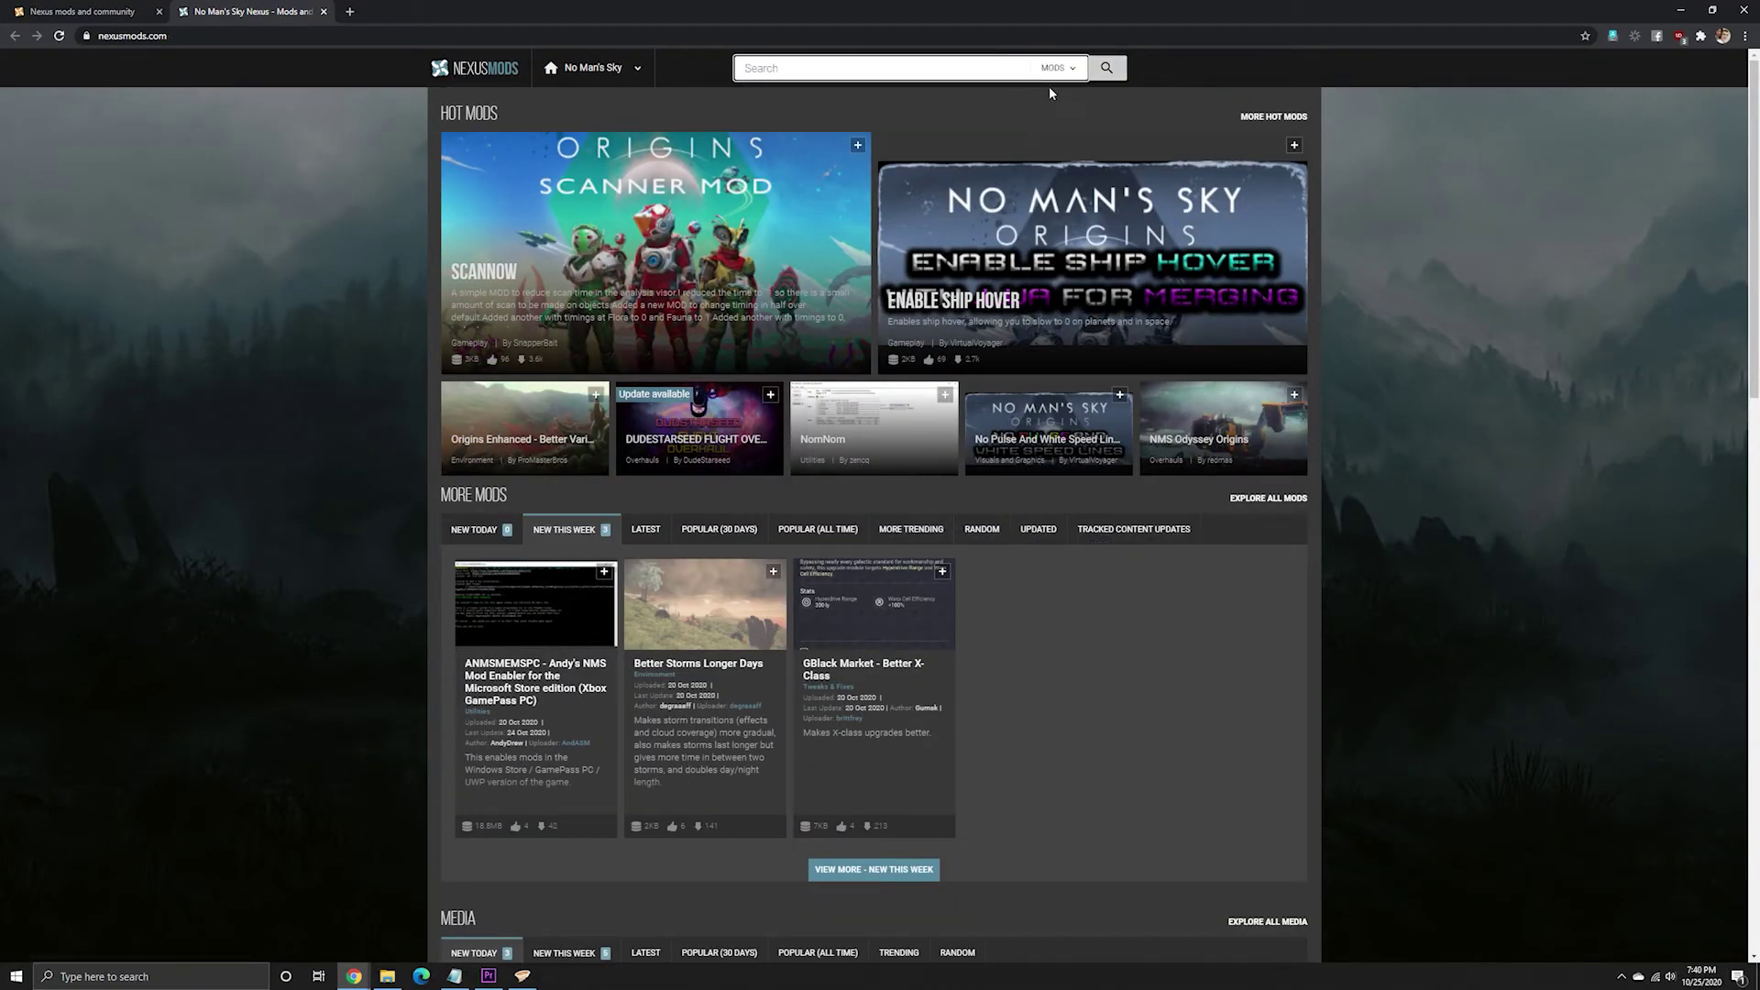
type("hover")
key("Return")
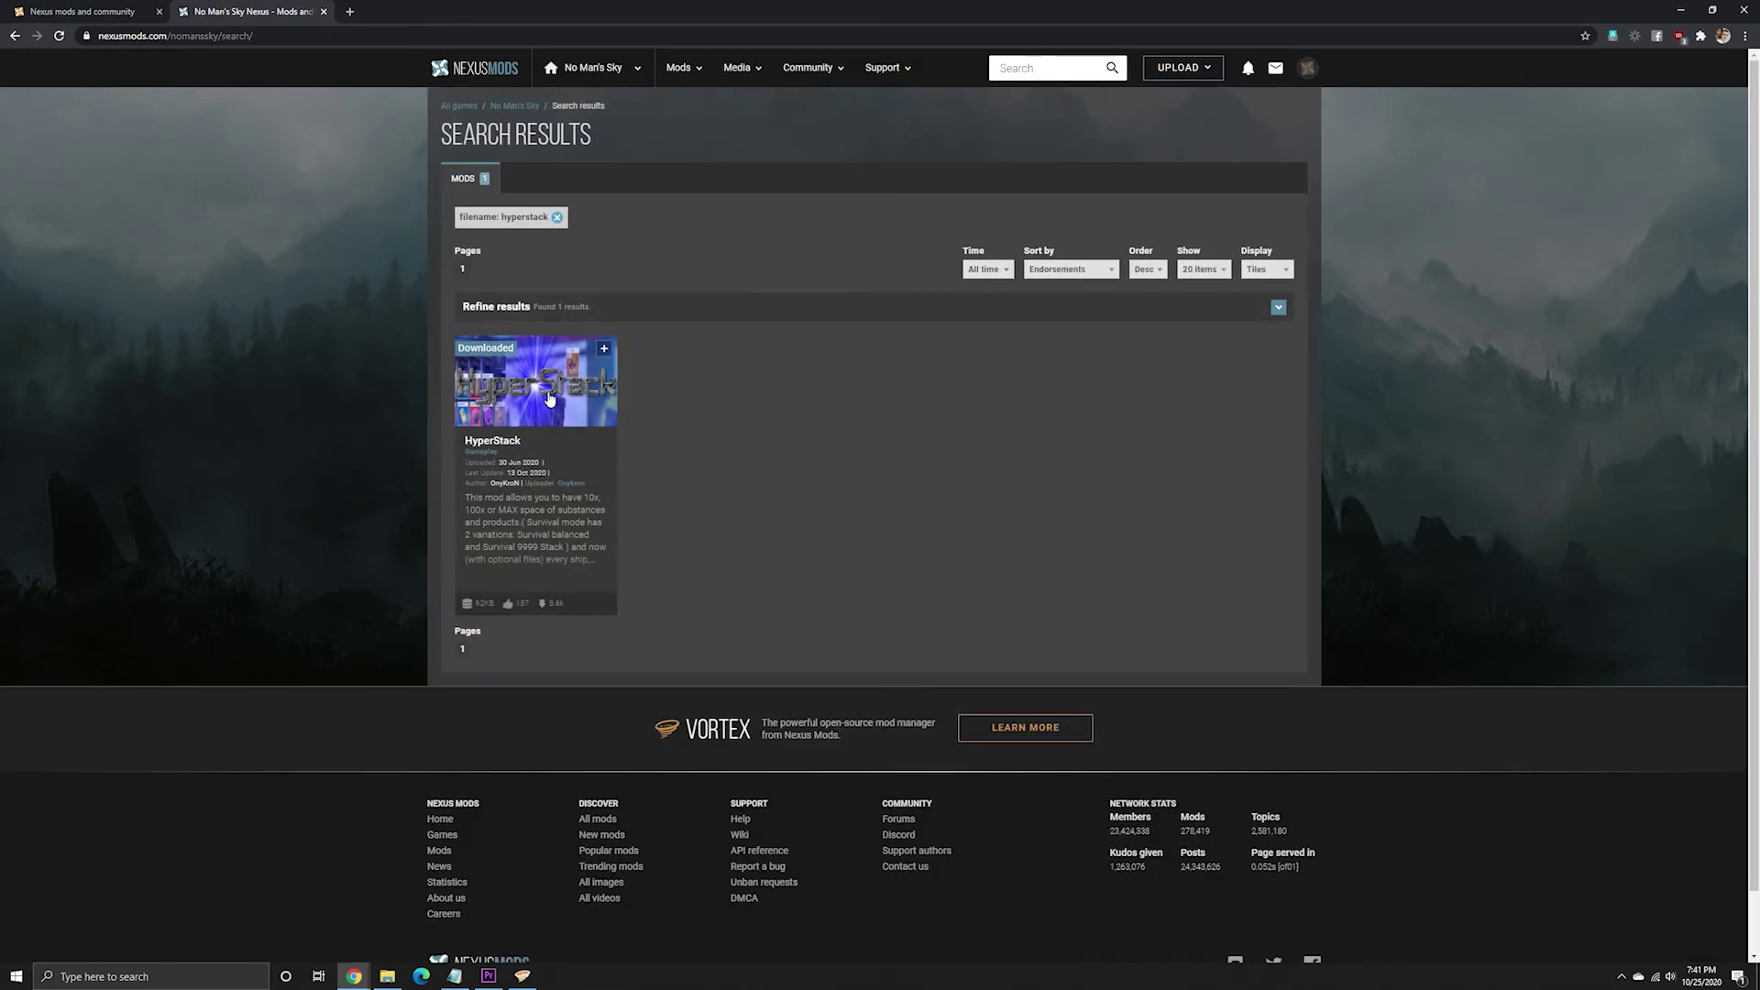
left_click(550, 399)
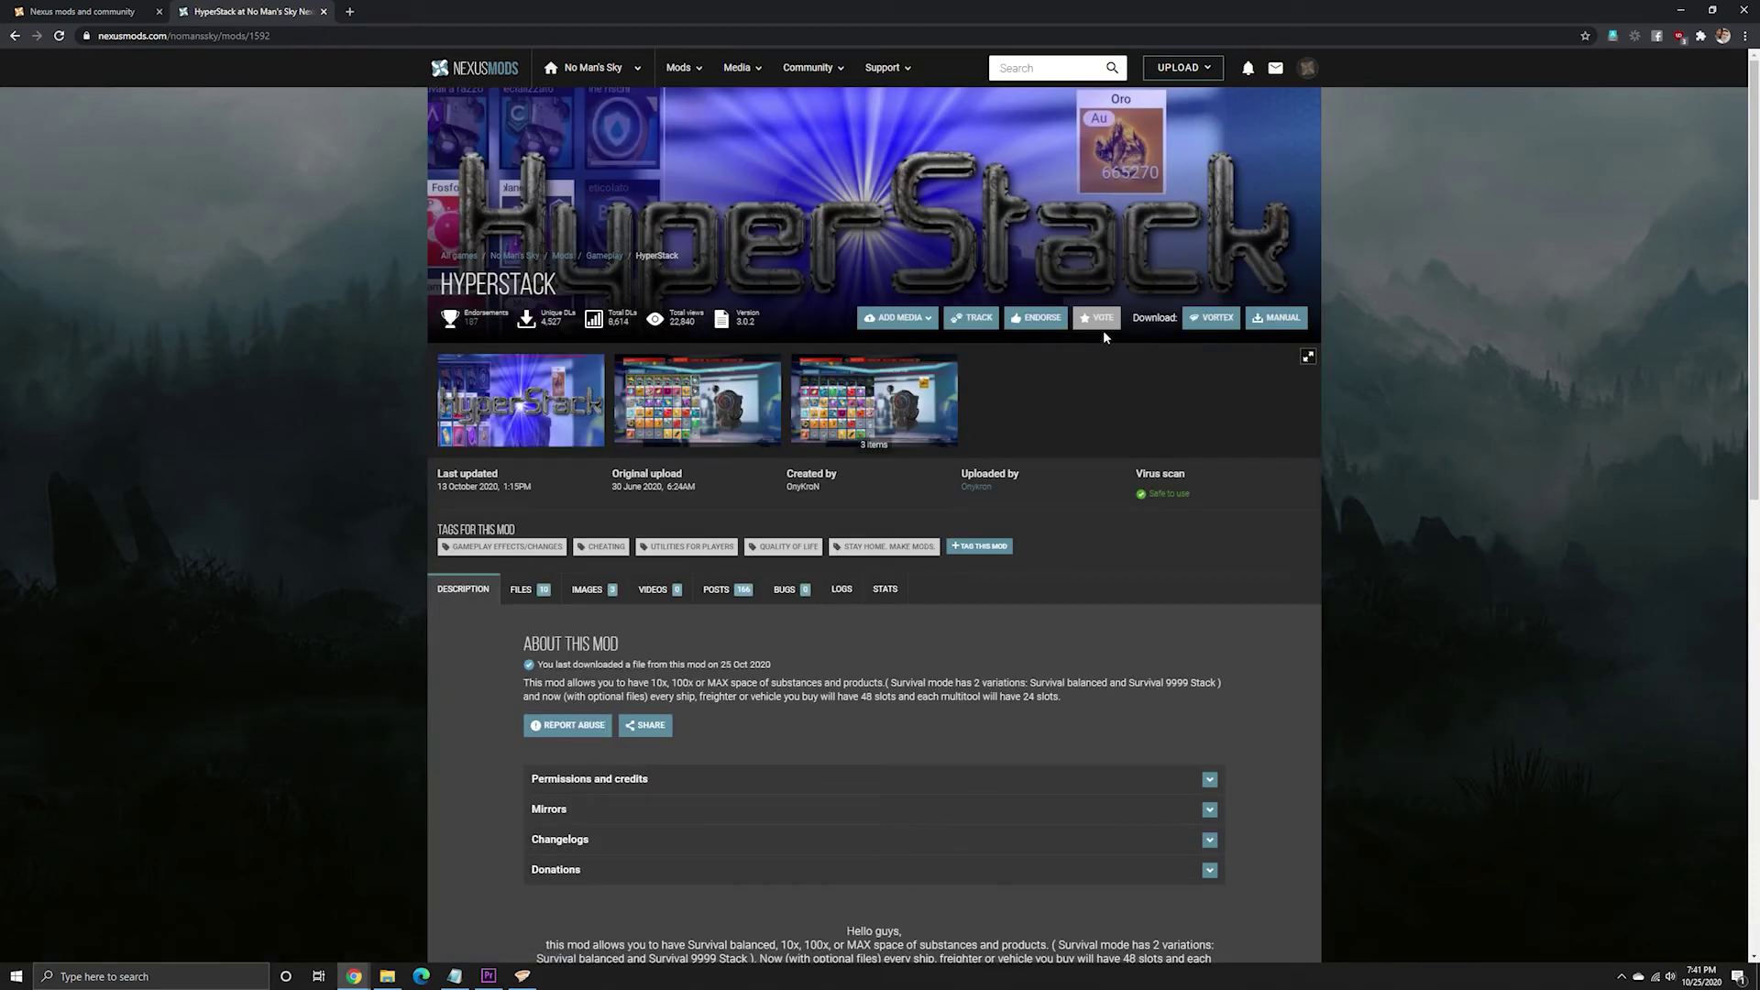
left_click(1197, 322)
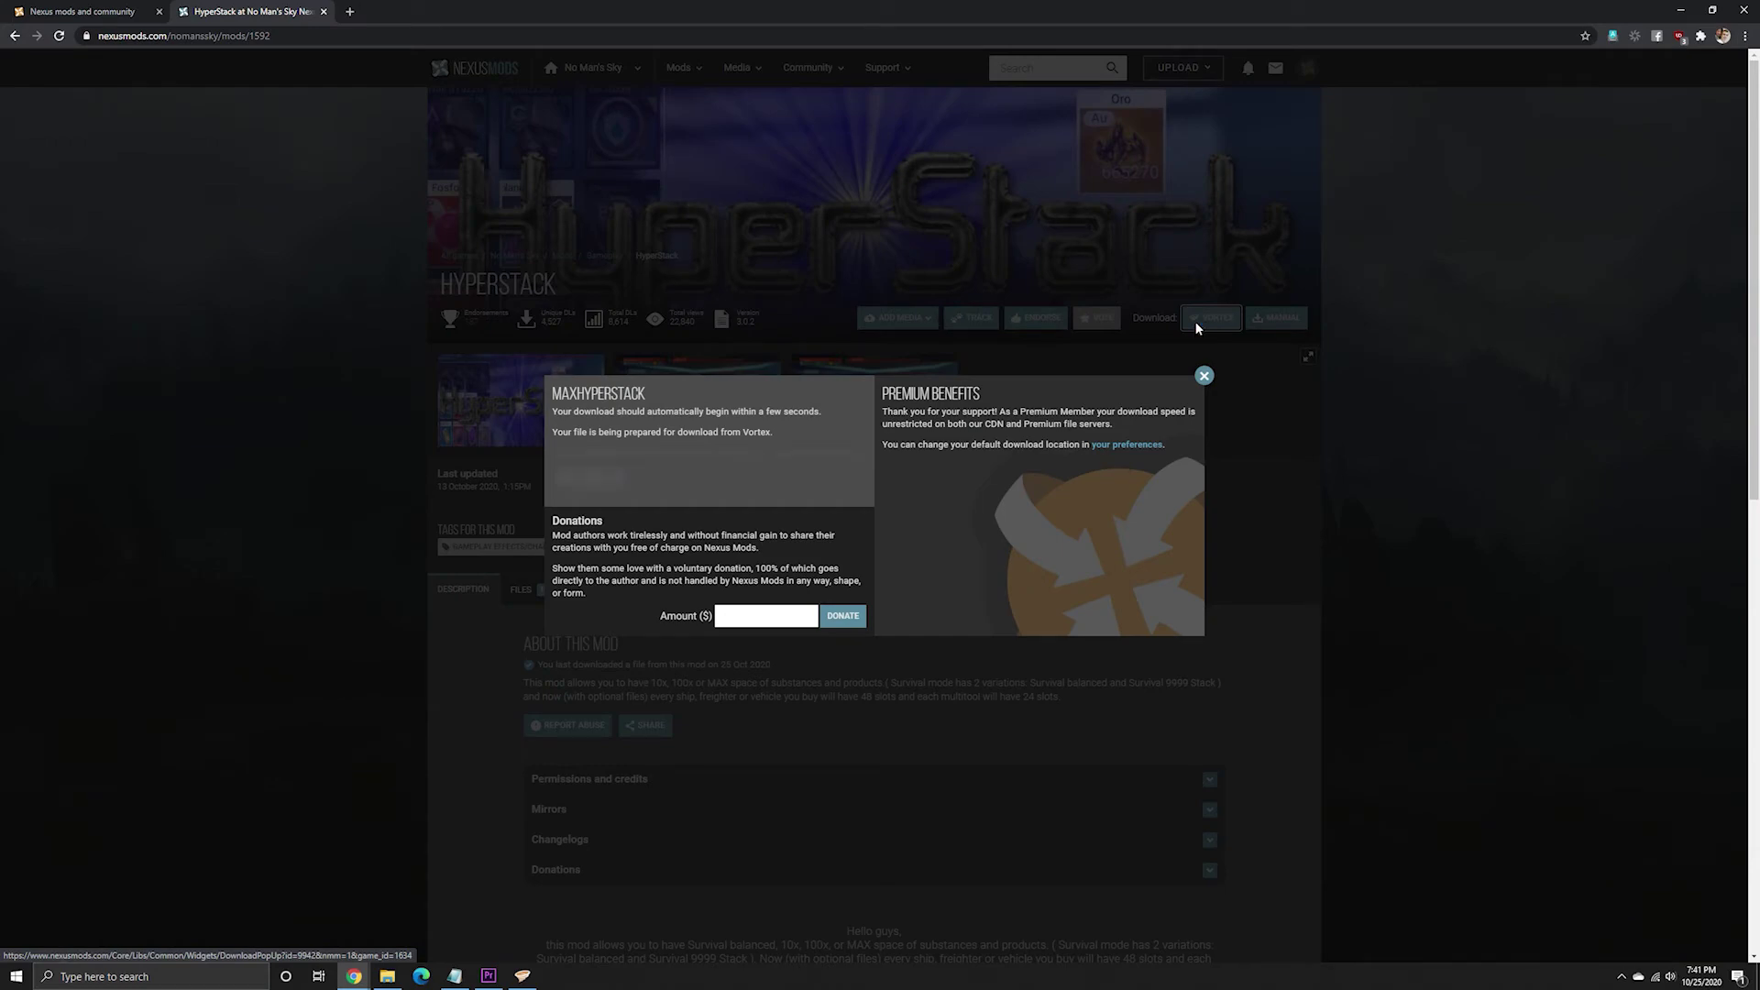
Switch to Vortex, install and enable the MaxHyperStack mod, and launch No Man's Sky.
left_click(528, 979)
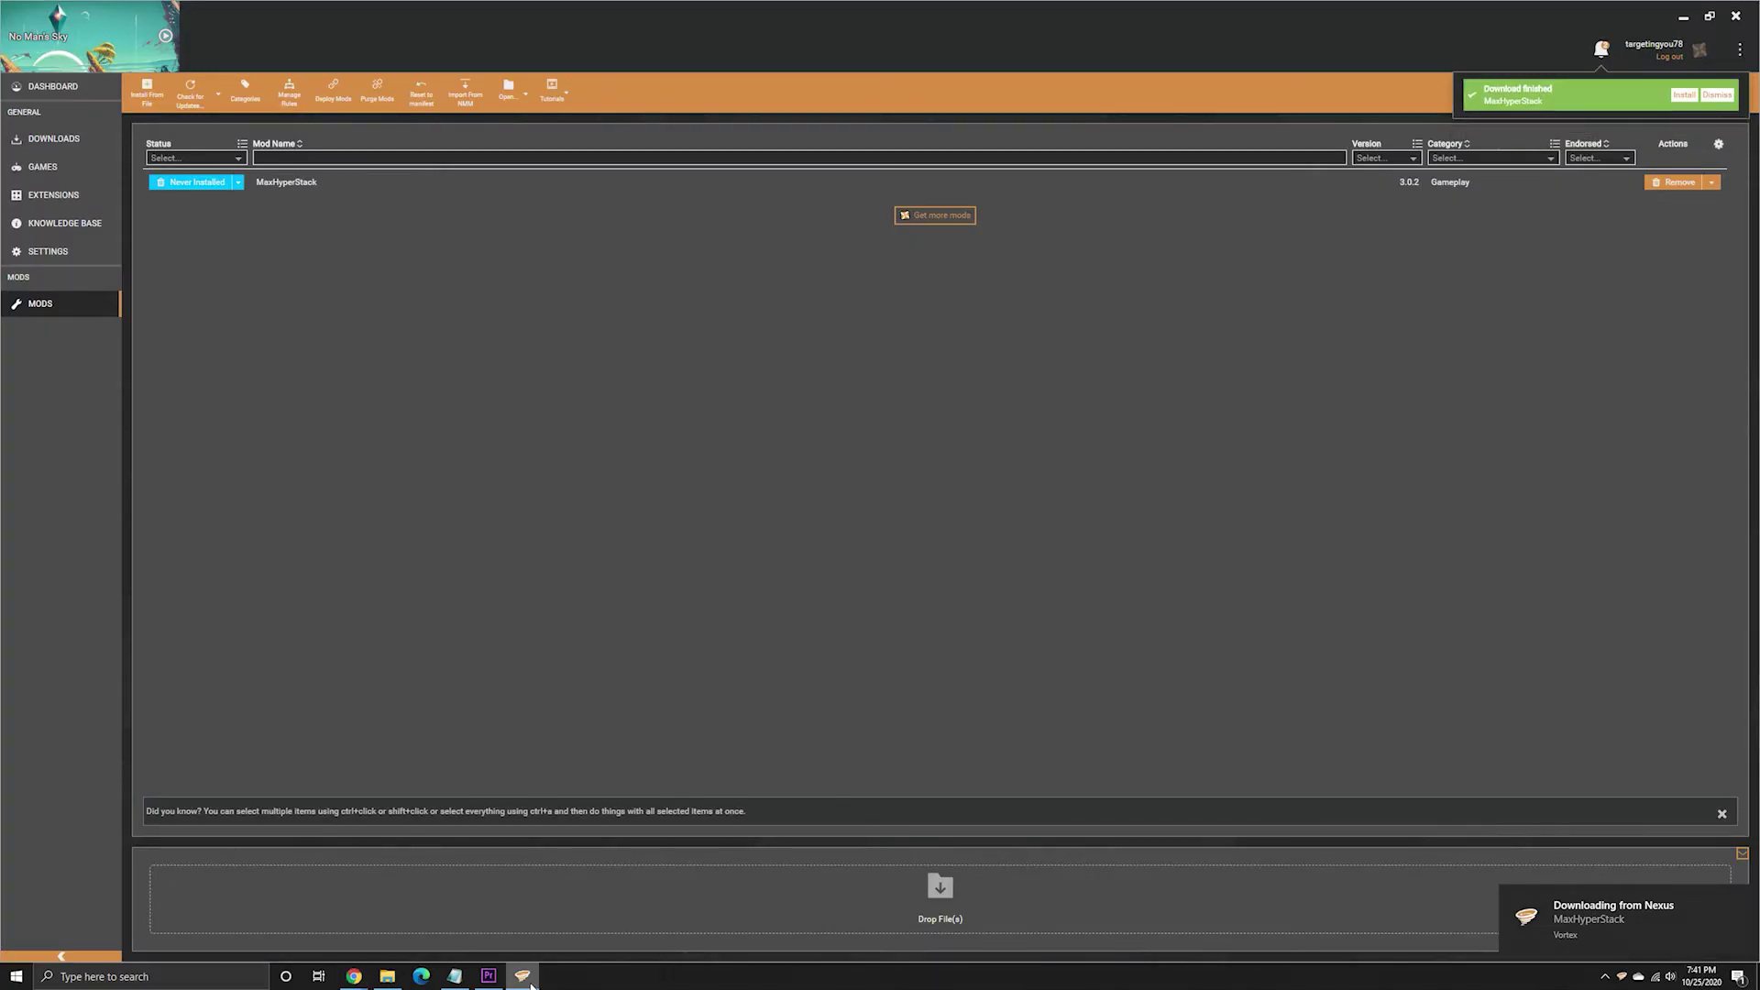
left_click(192, 188)
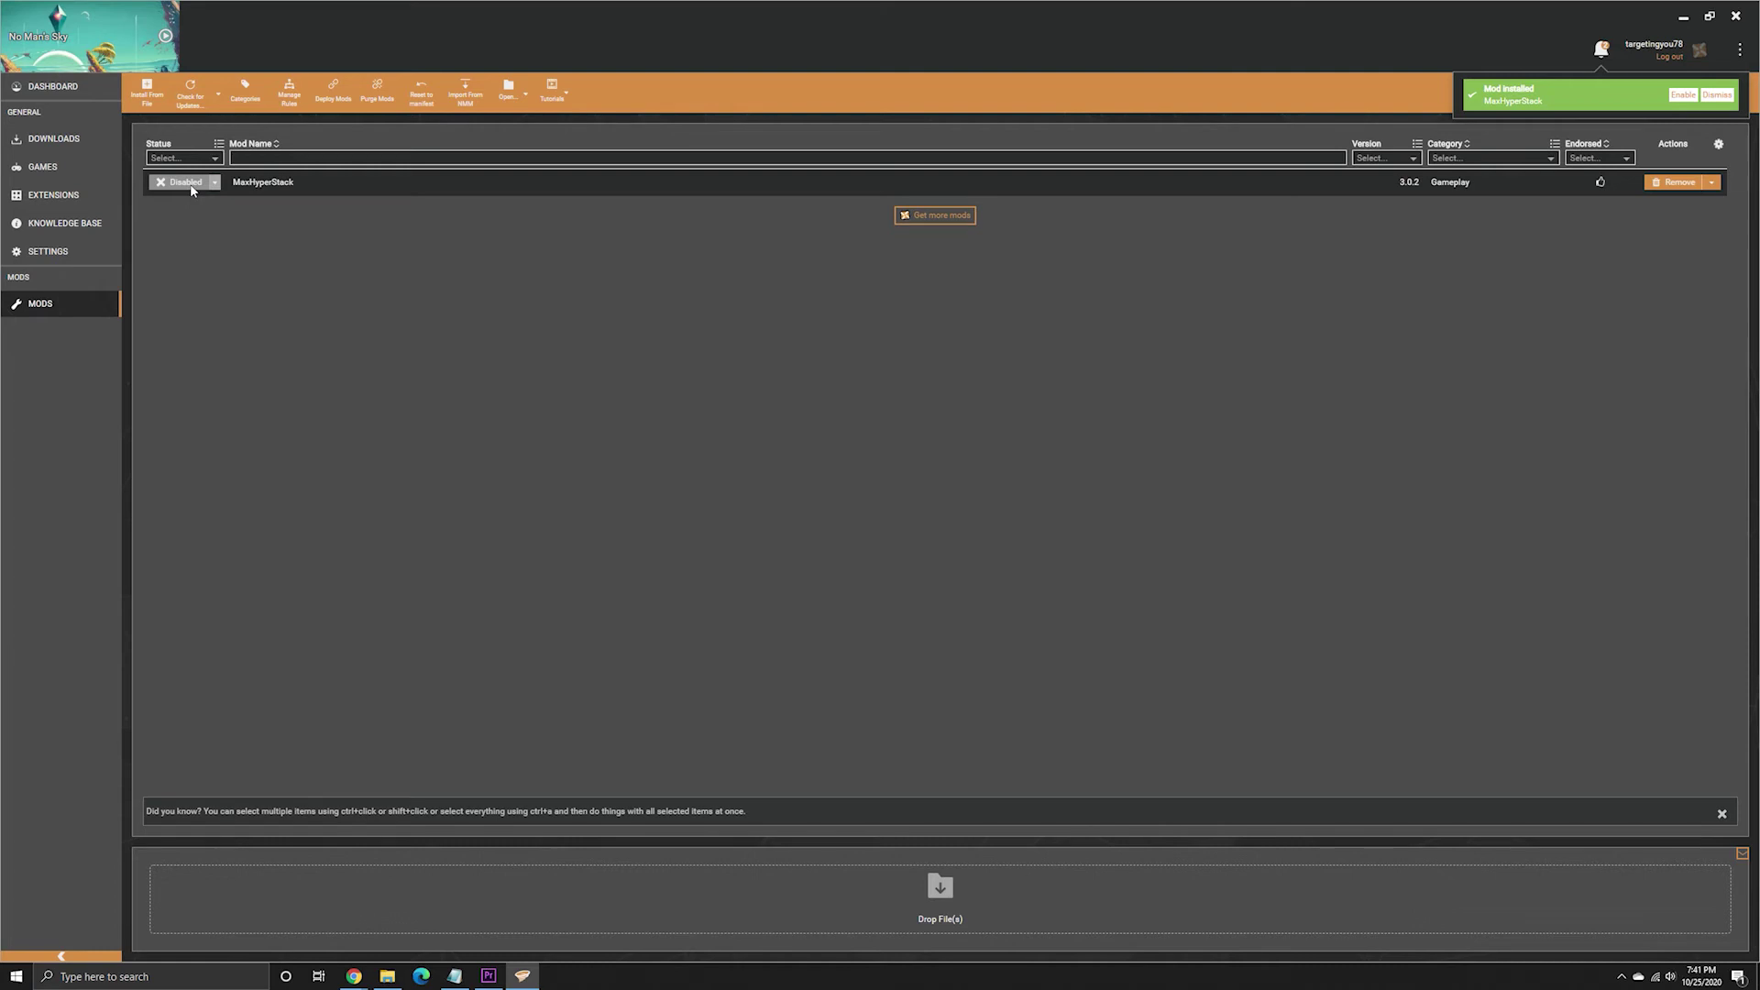
left_click(191, 188)
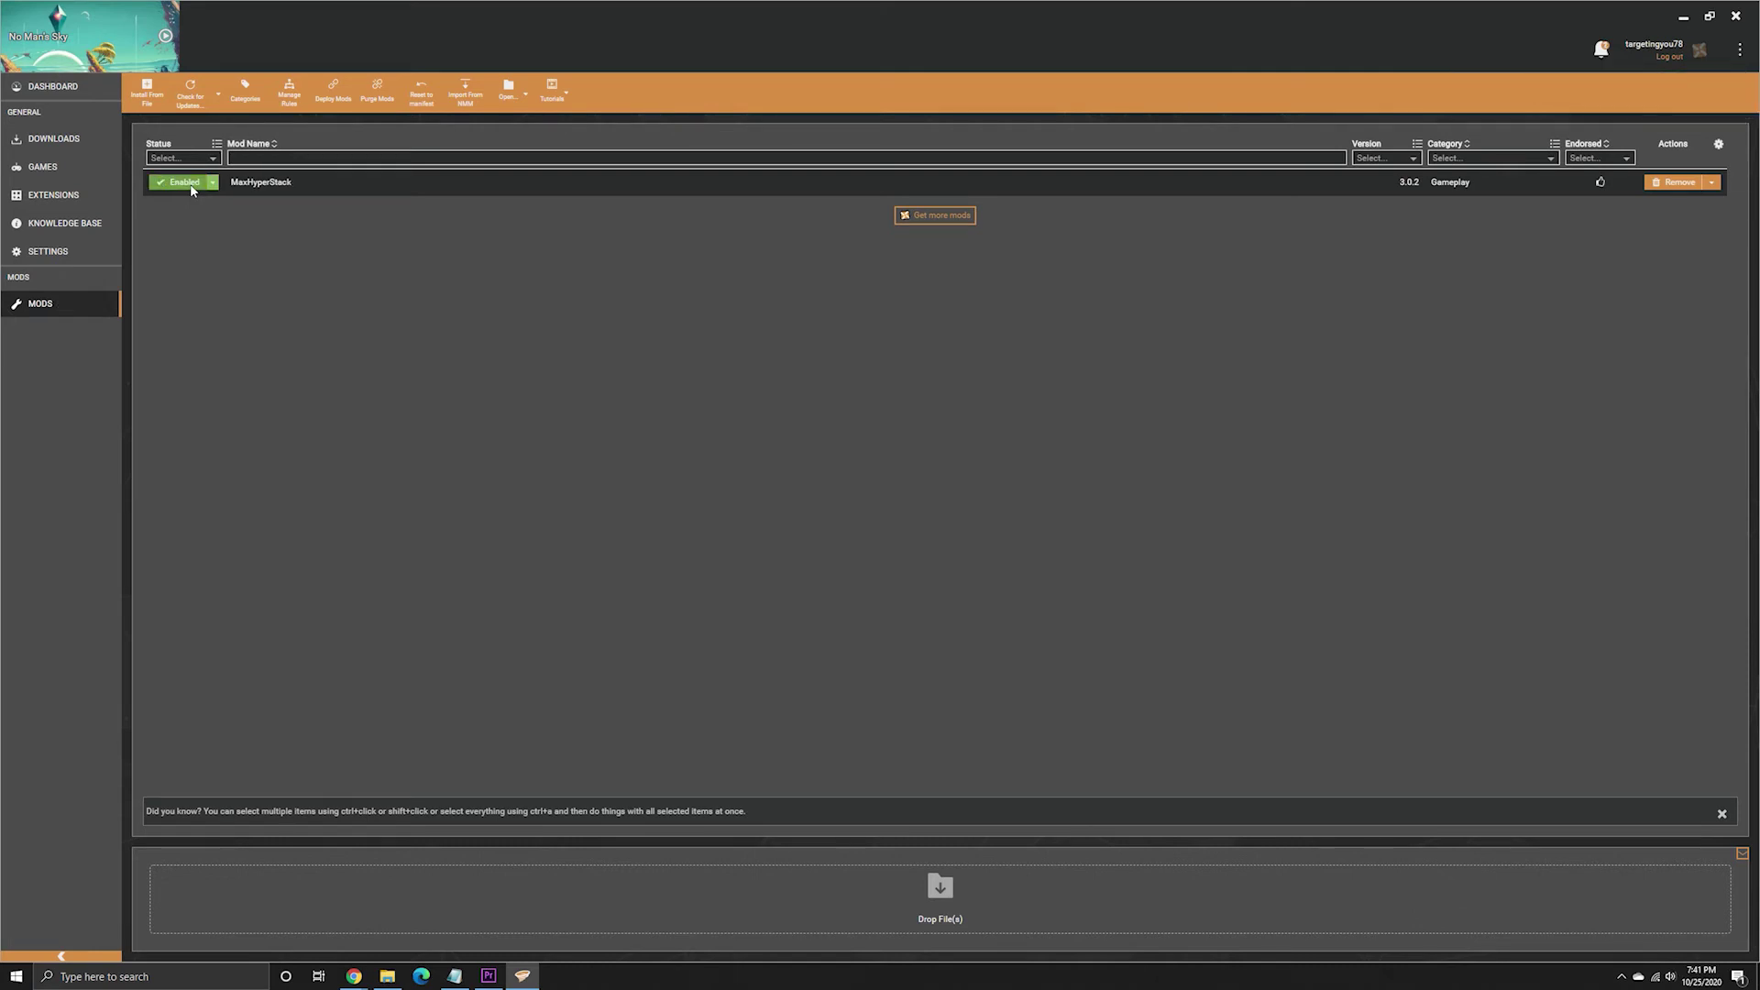
left_click(165, 39)
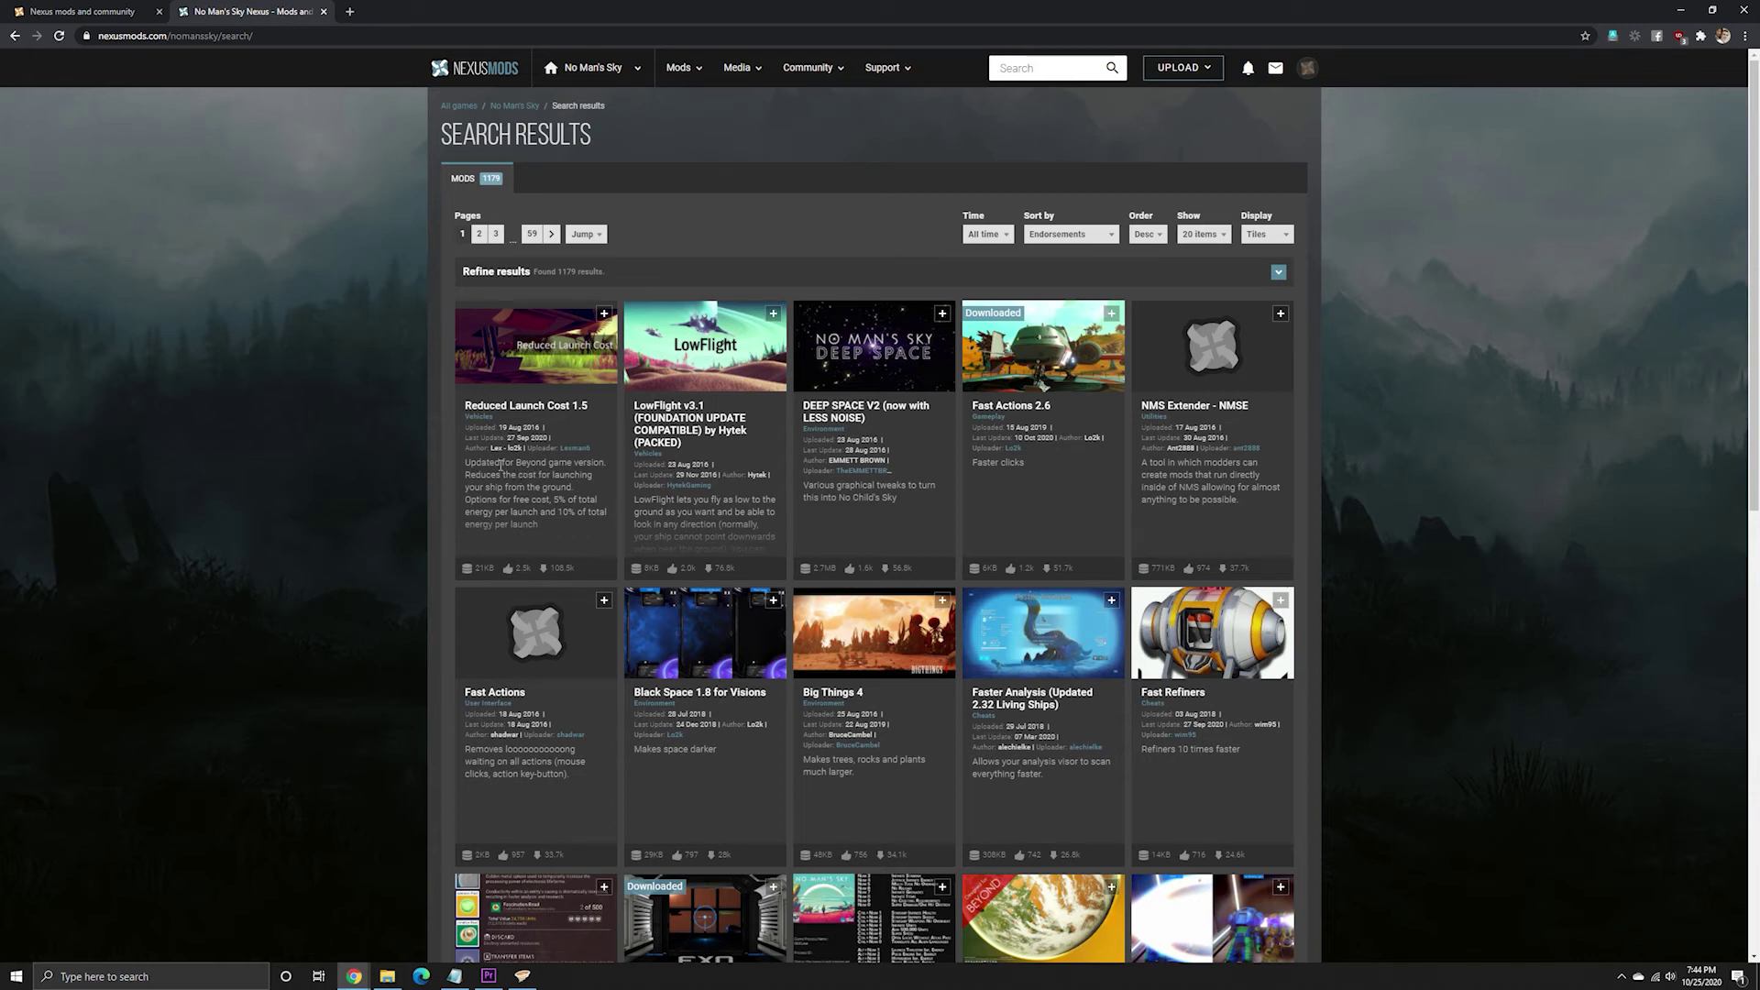
Check the last update dates of the Reduced Launch Cost 1.5 and DEEP SPACE V2 mods in the results.
left_click_drag(463, 438, 550, 442)
left_click(804, 453)
left_click_drag(804, 450, 888, 455)
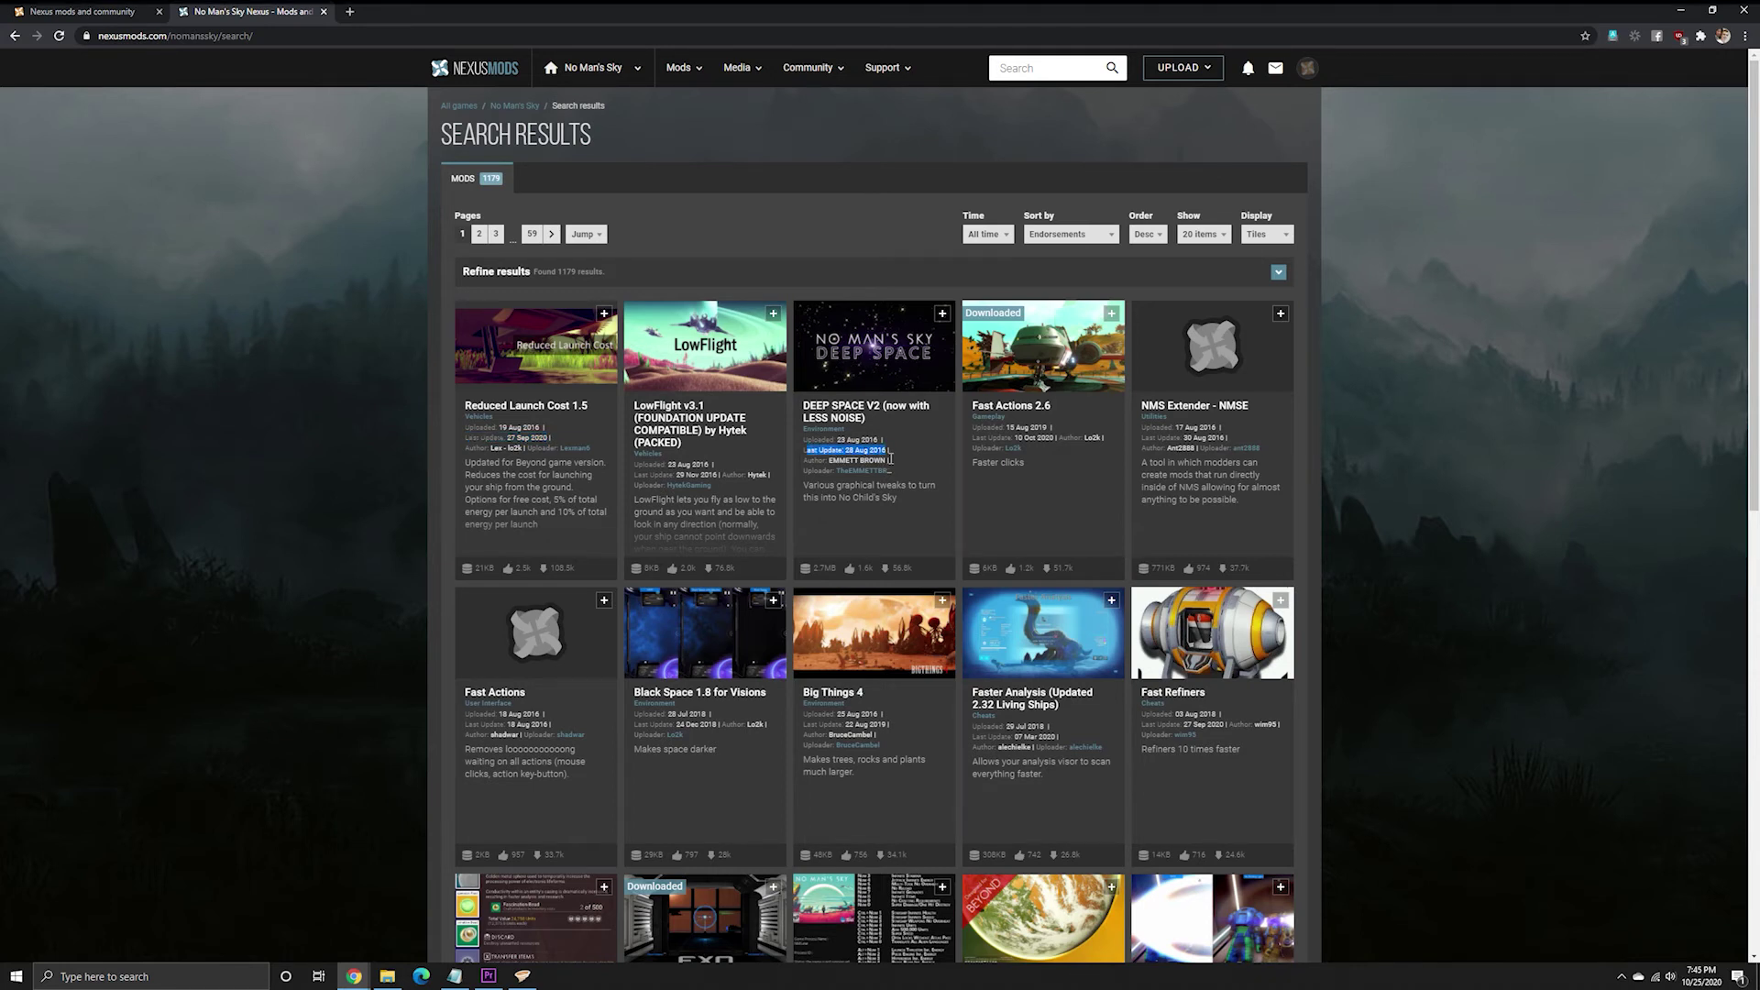
left_click(916, 514)
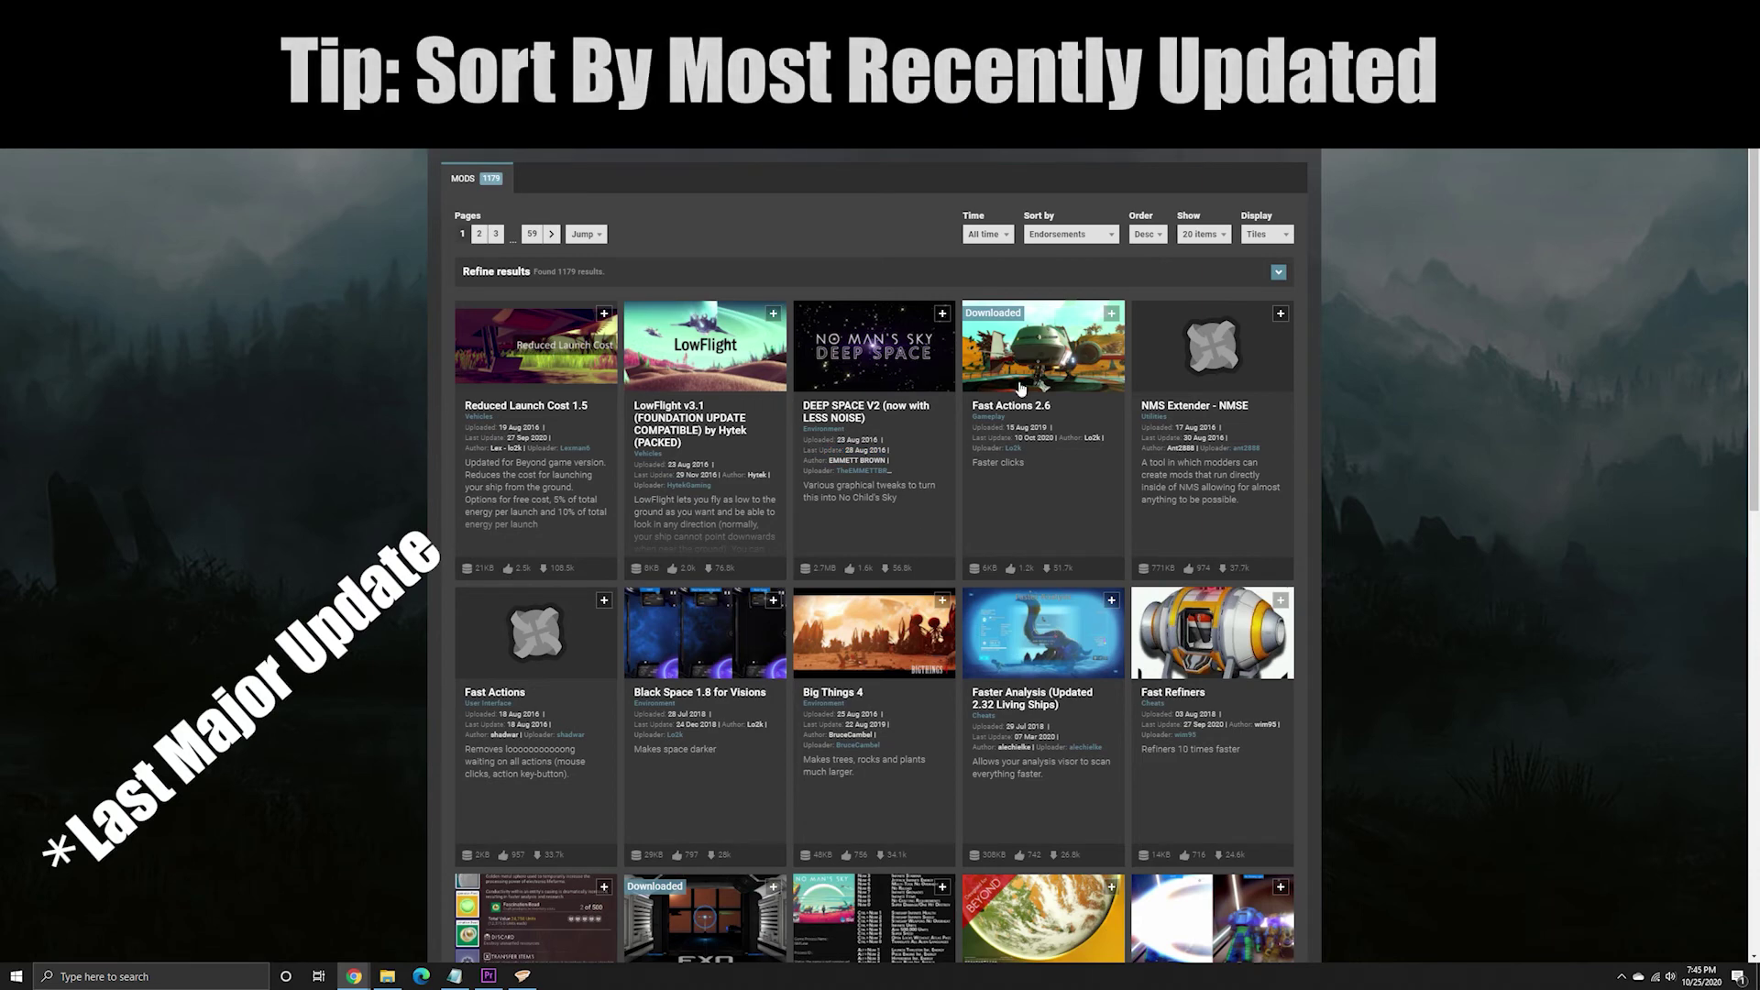
Sort the No Man's Sky mods by Last updated and check the update date of the first mod listed.
left_click(1085, 239)
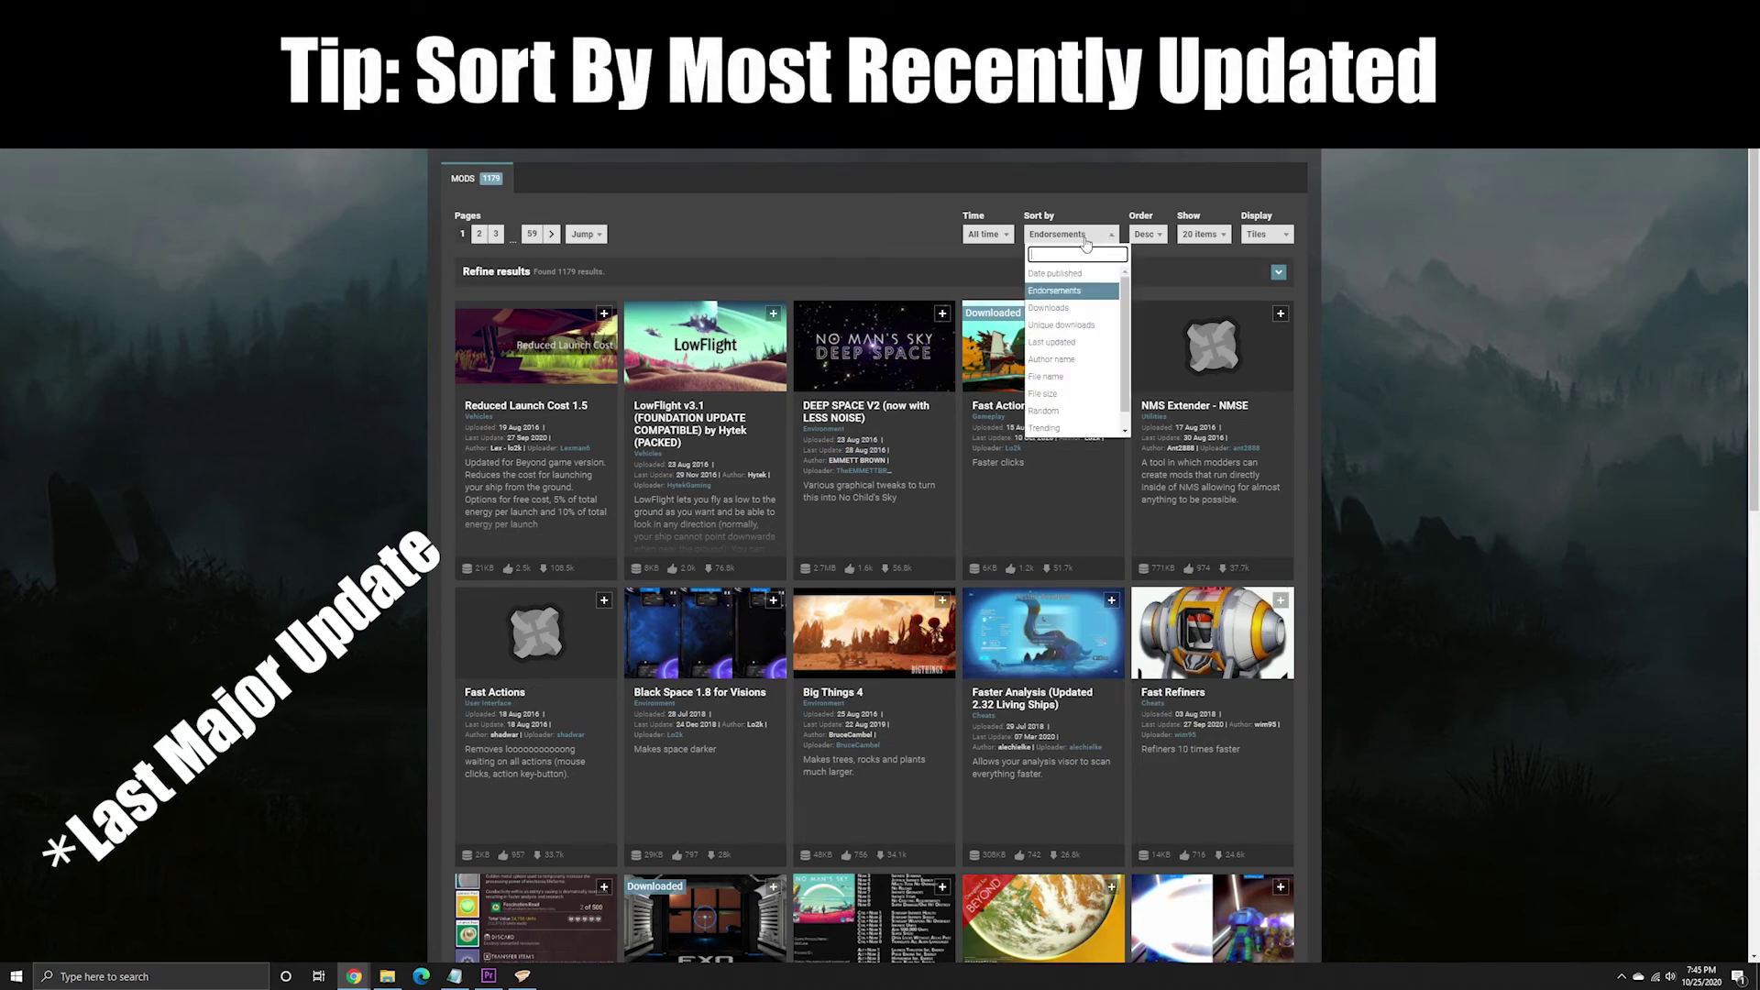
left_click(1074, 341)
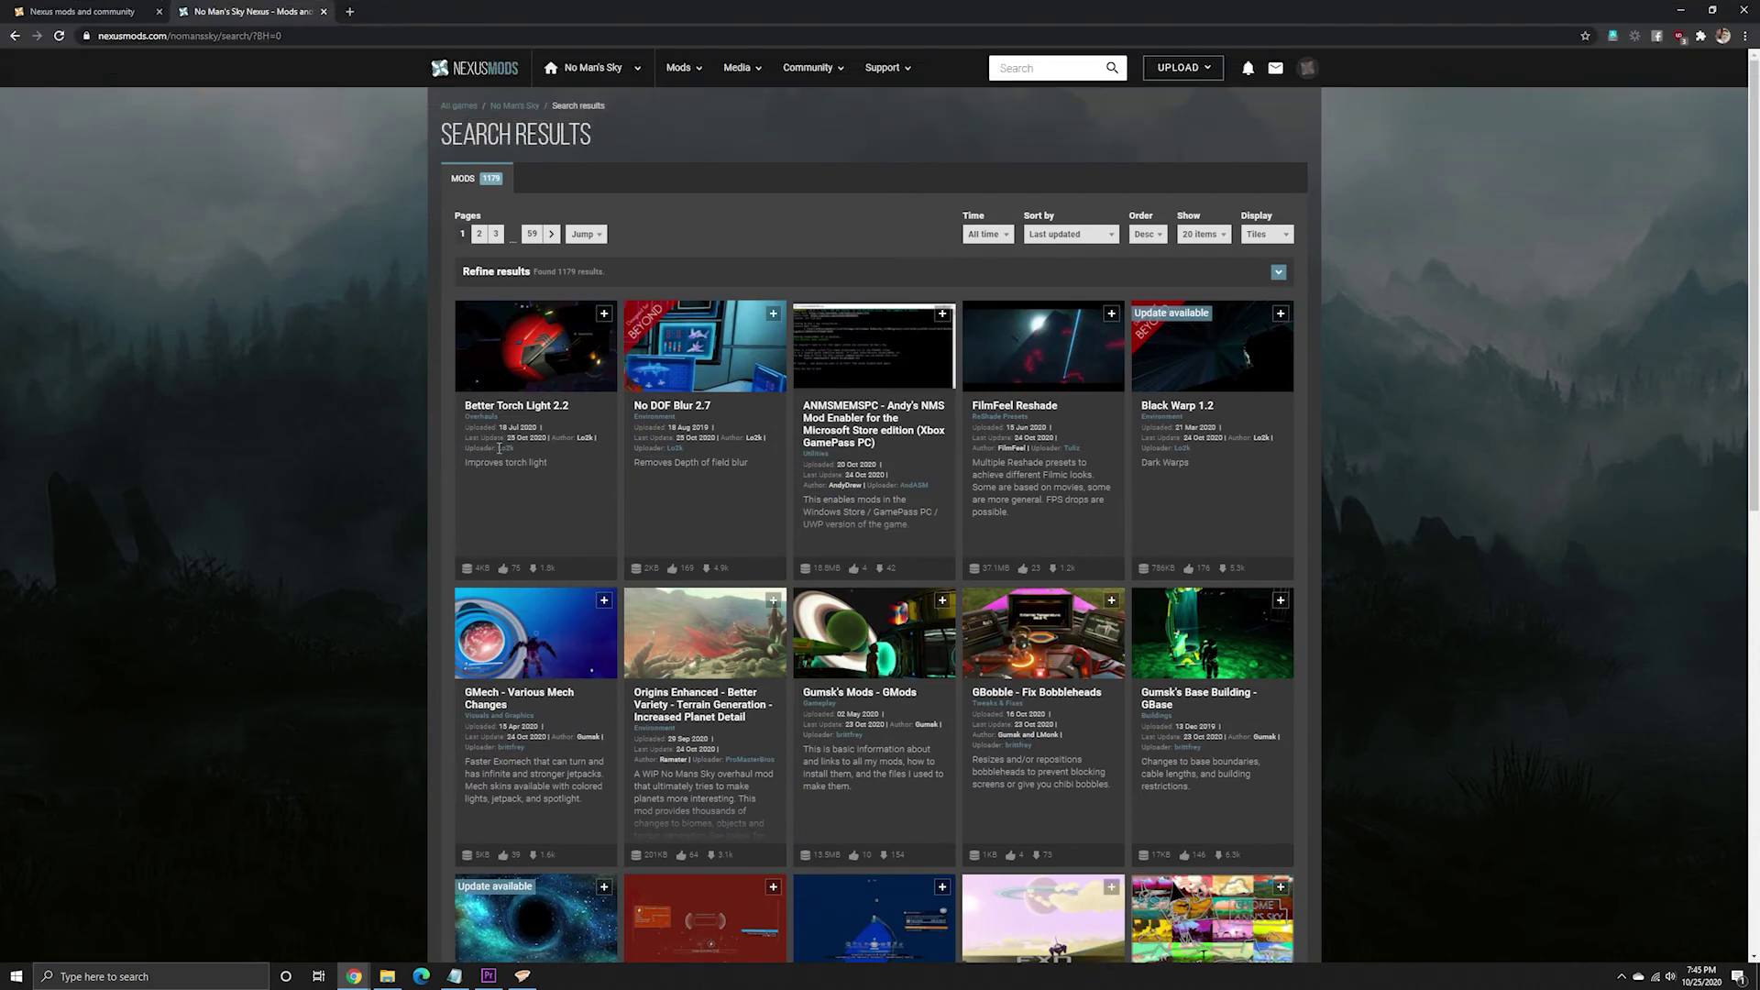
left_click_drag(464, 436, 550, 443)
left_click(568, 459)
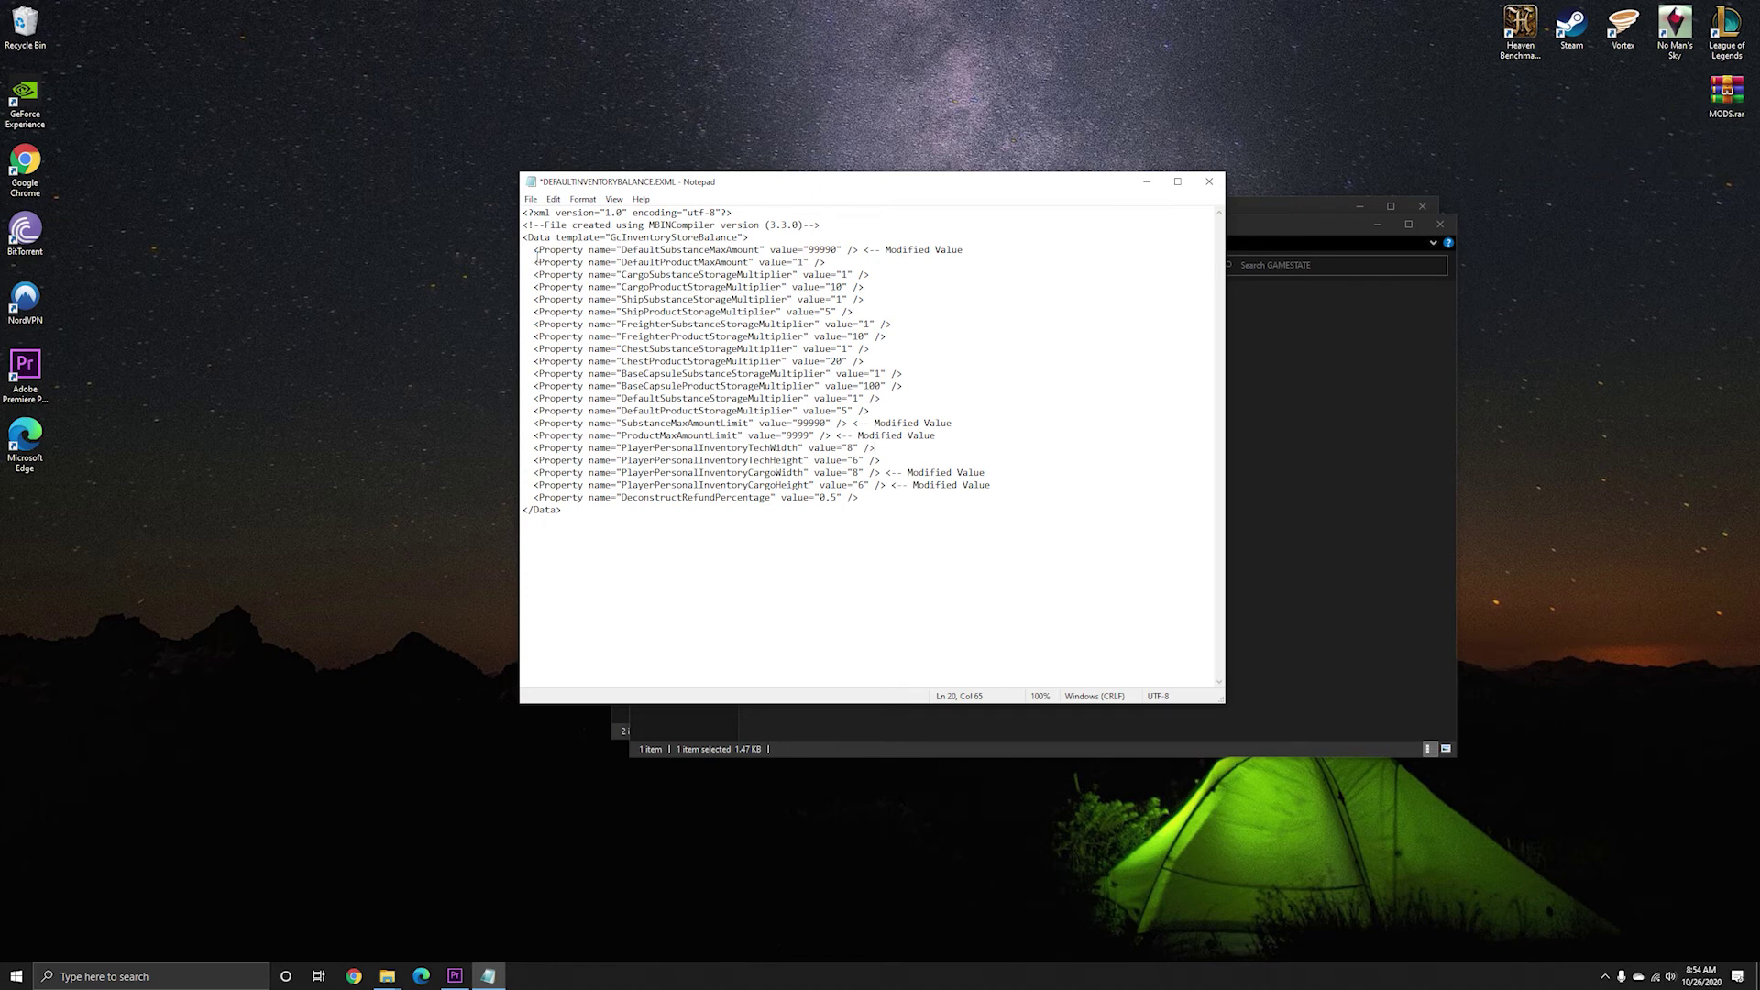
Examine the modified DefaultSubstanceMaxAmount line in DEFAULTINVENTORYBALANCE.EXML and the .pak files in the MODS folder.
left_click_drag(529, 250, 987, 257)
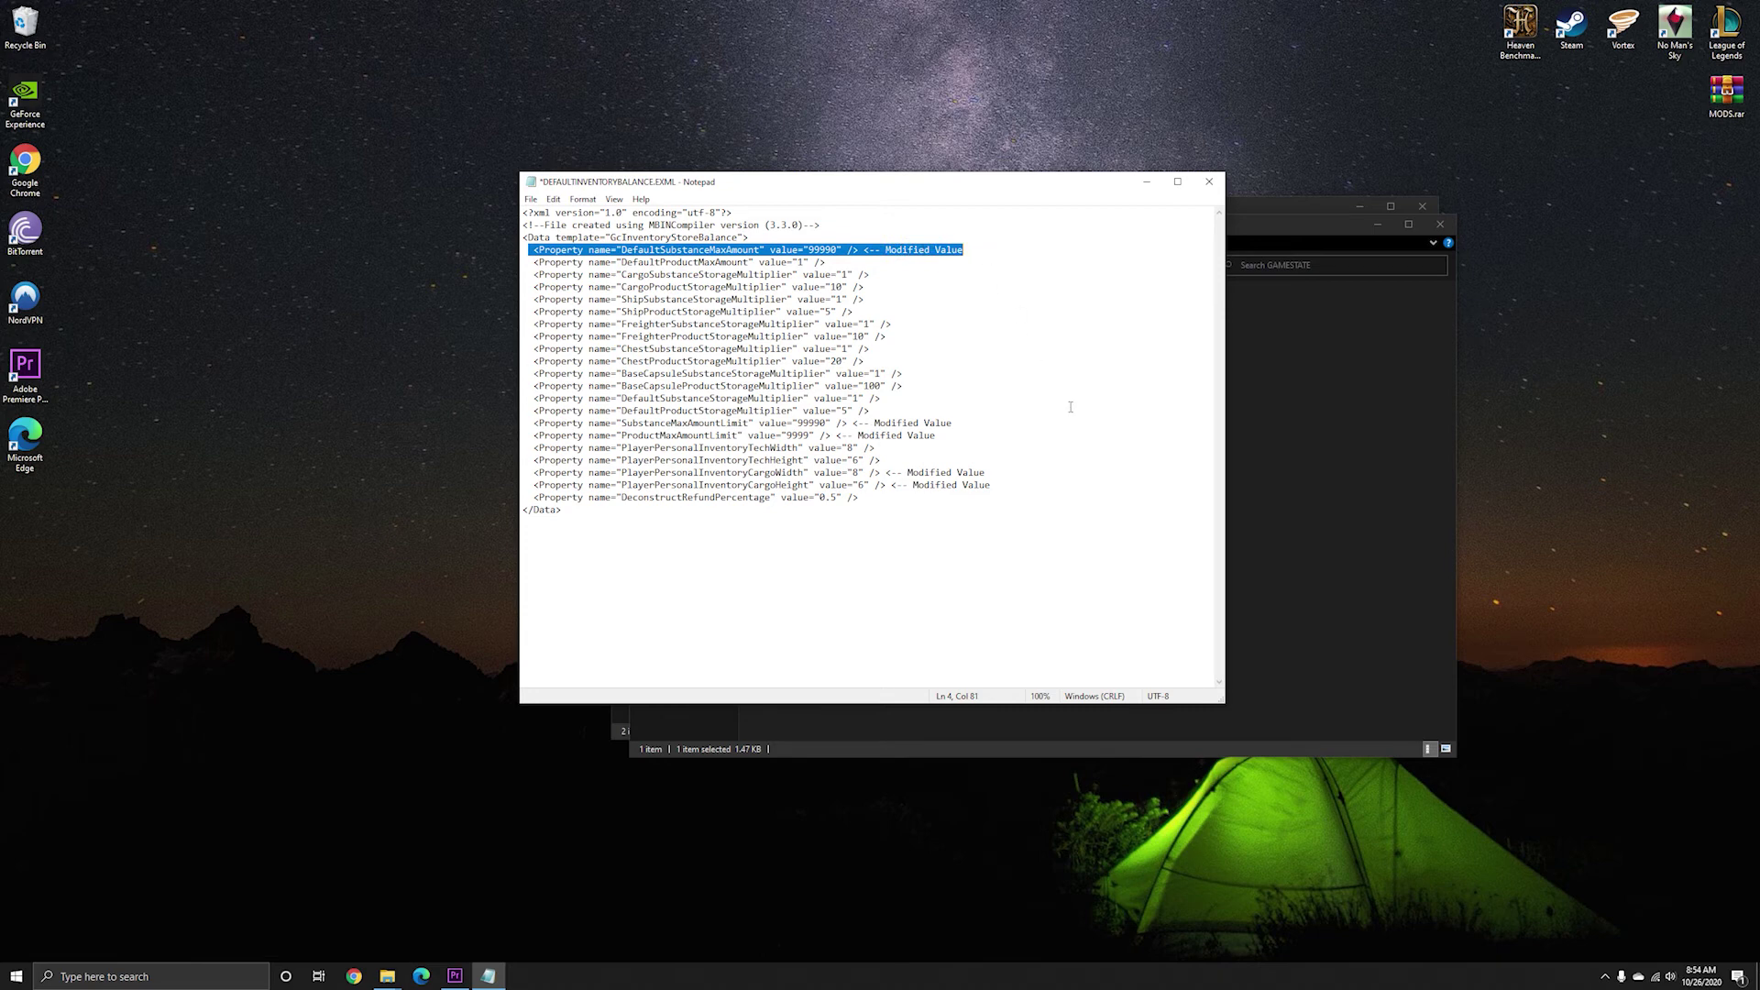
left_click(999, 342)
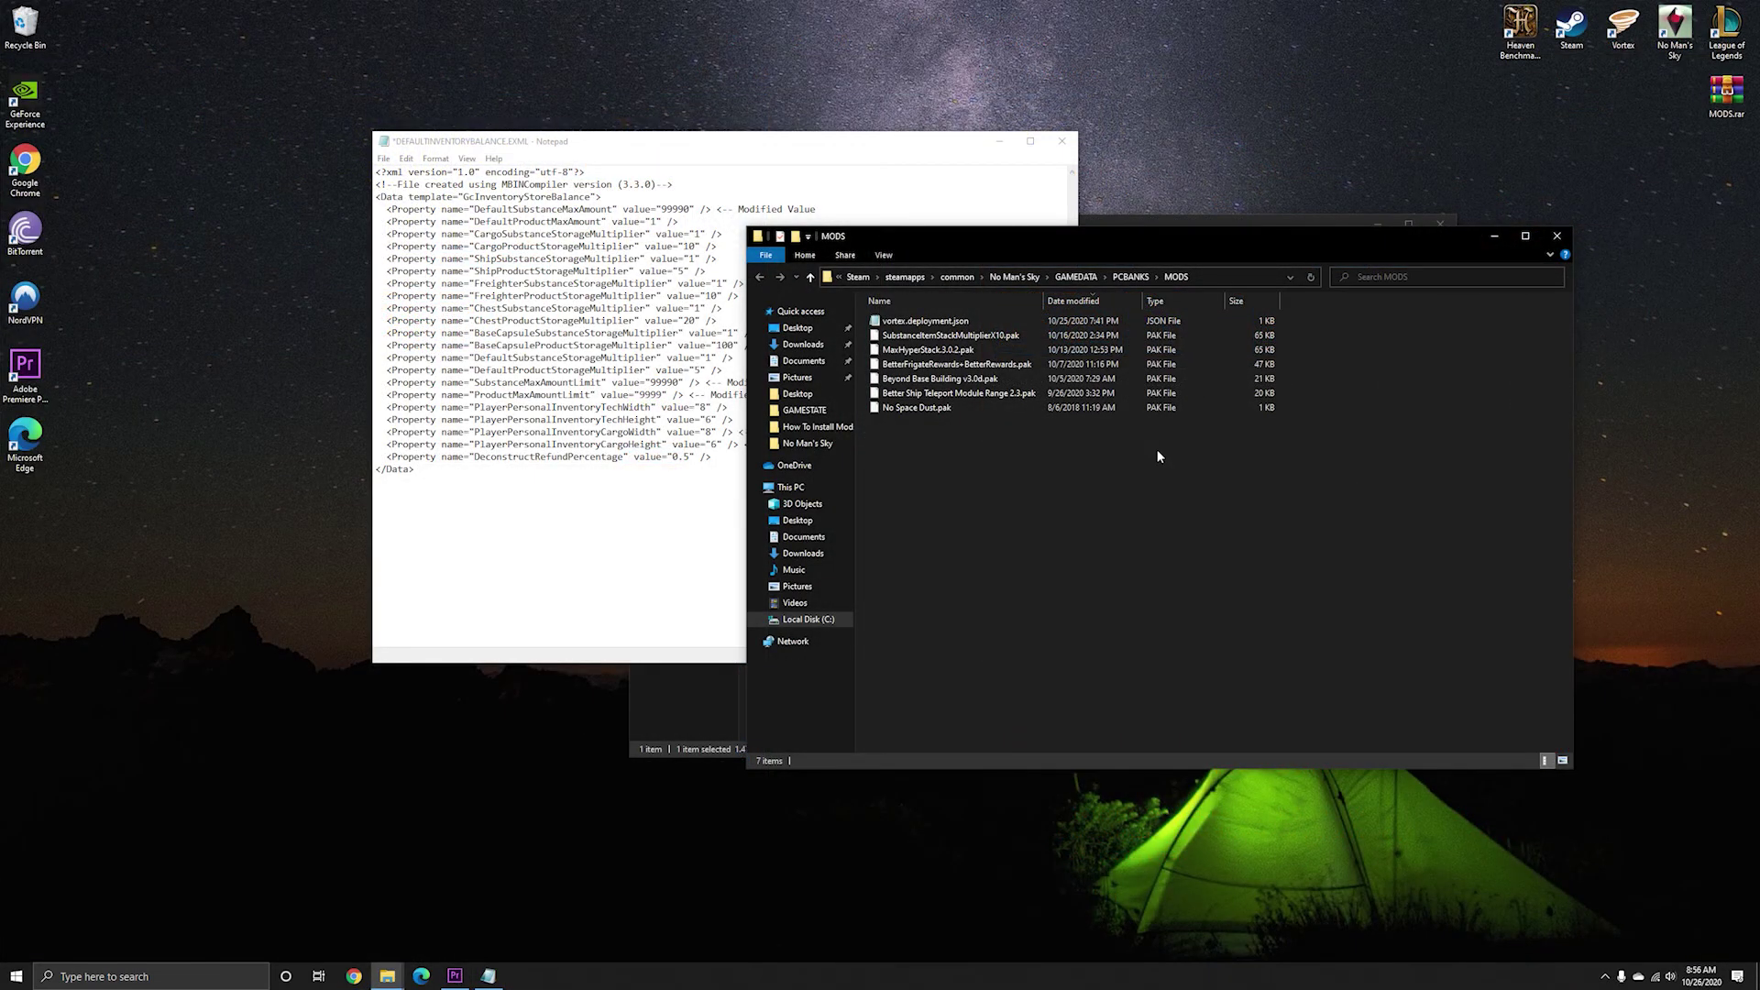
left_click(944, 299)
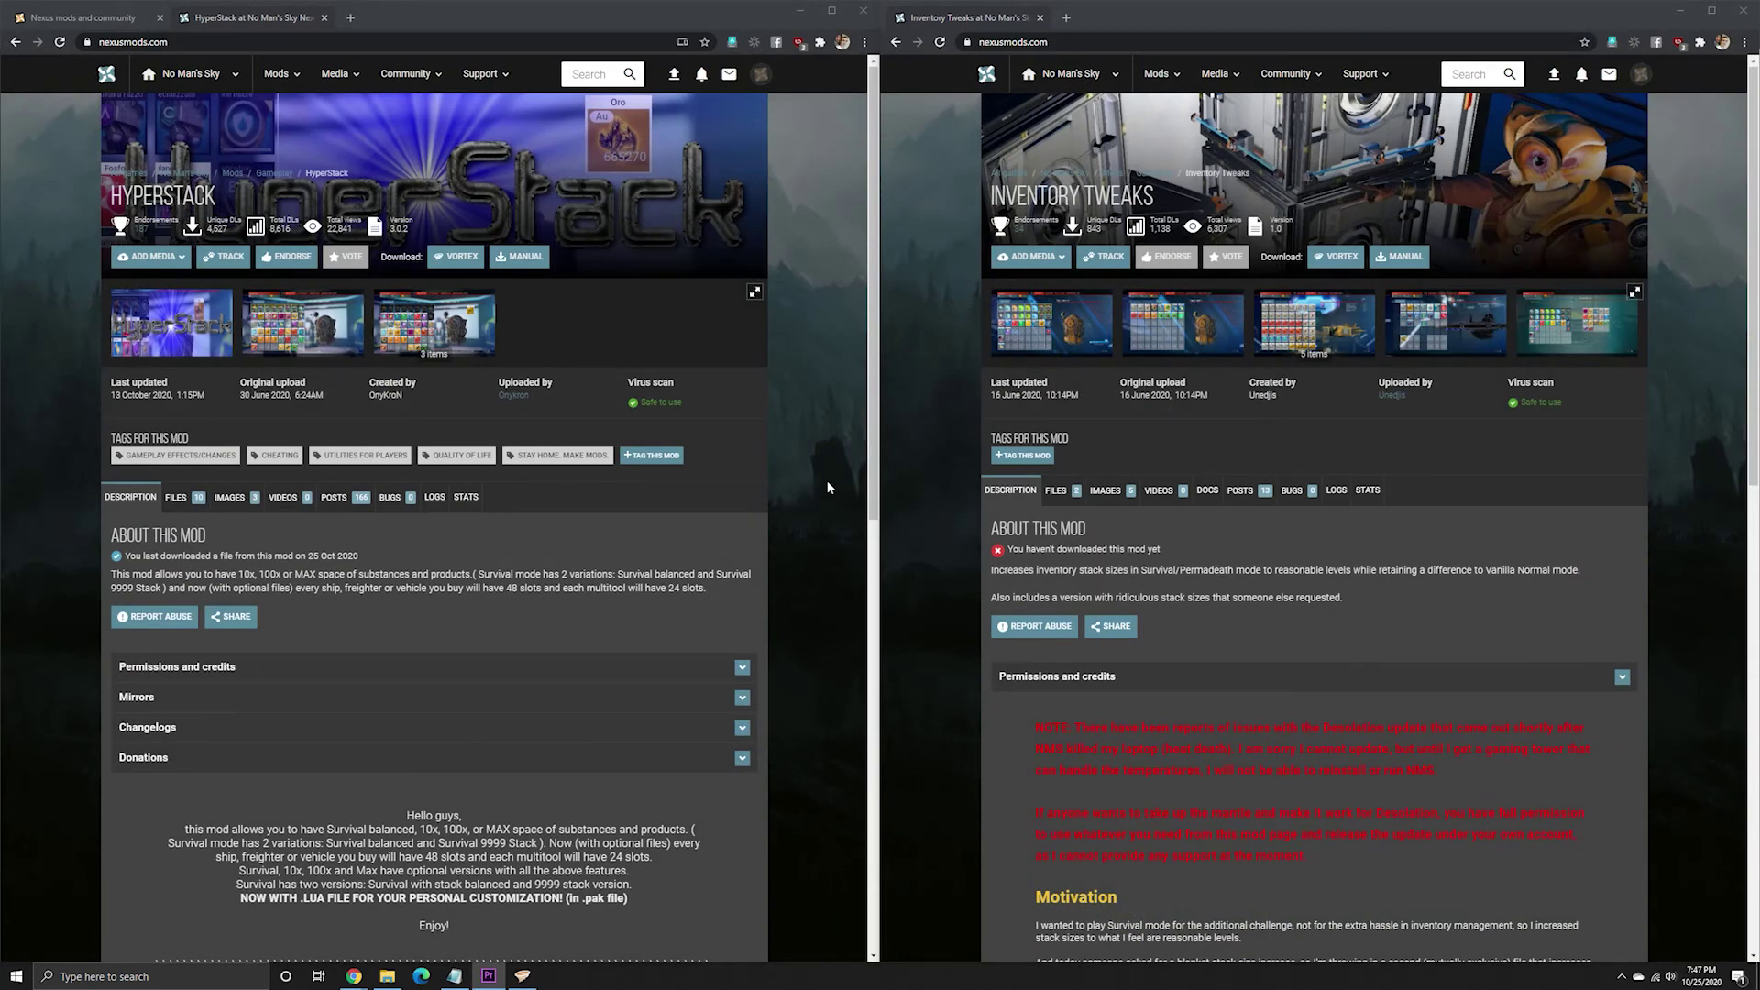
Compare the files affected by HyperStack and Inventory Tweaks, highlighting METADATA/GAMESTATE/DEFAULTINVENTORYBALANCE.MBIN in both descriptions.
scroll(822, 481, "down", 6)
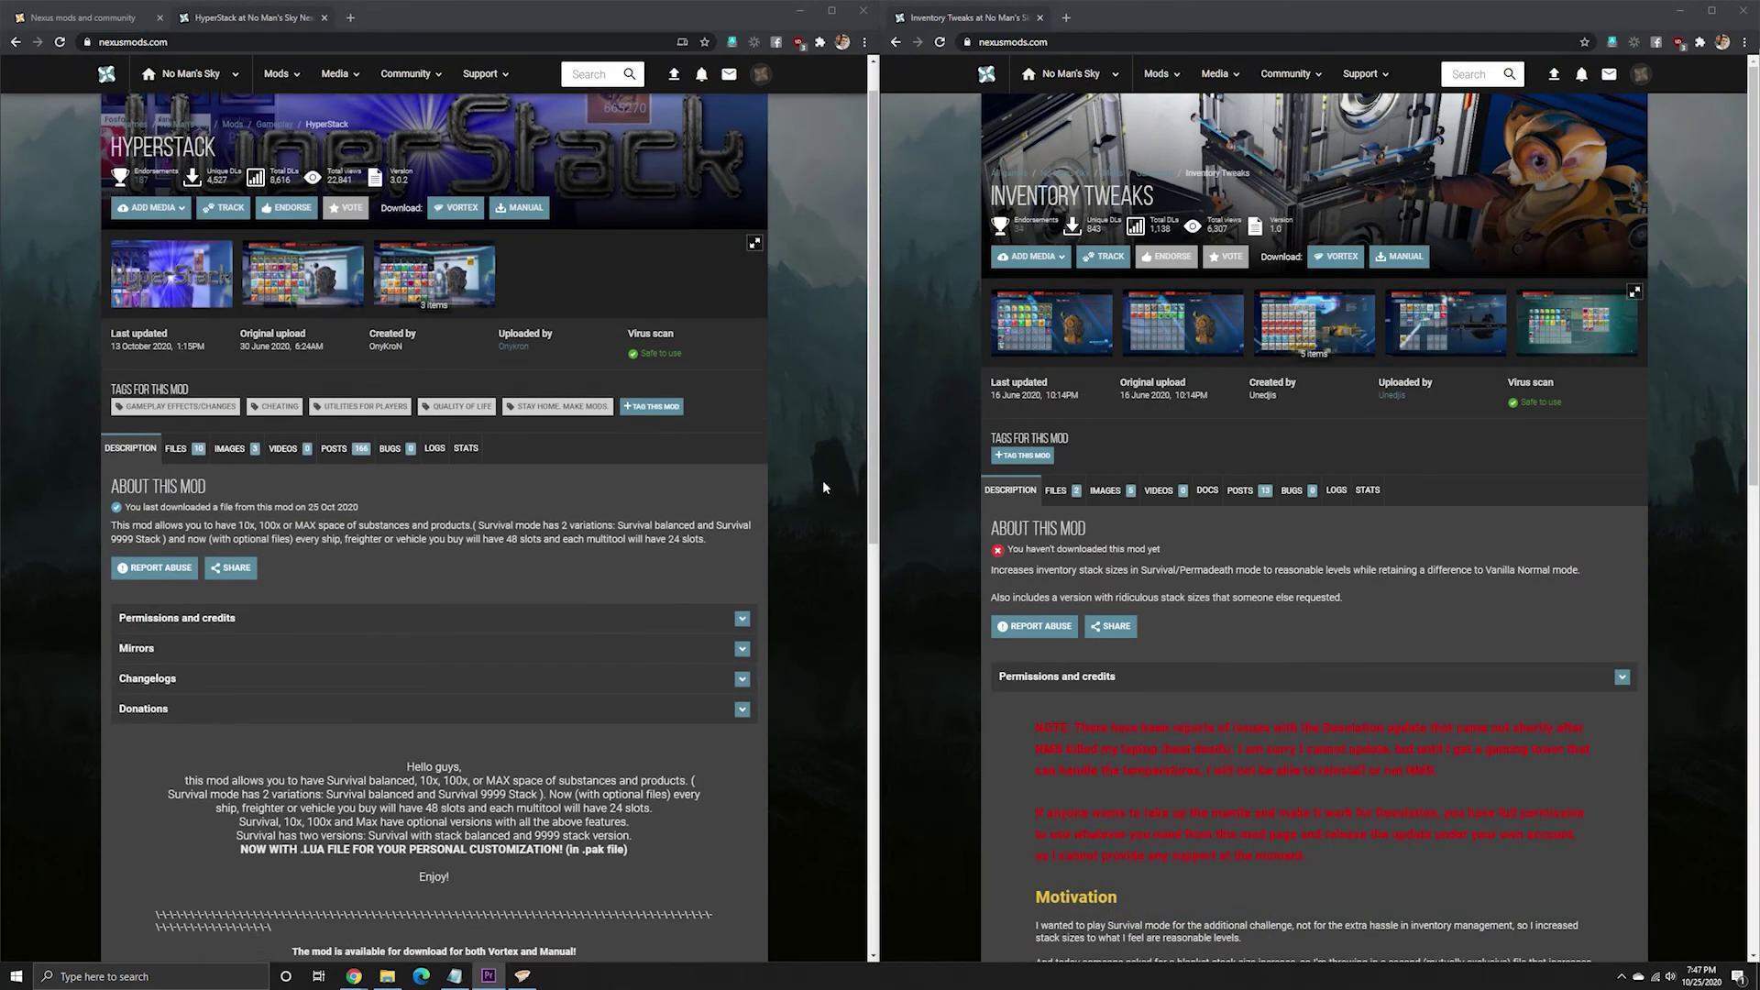
scroll(1207, 515, "down", 8)
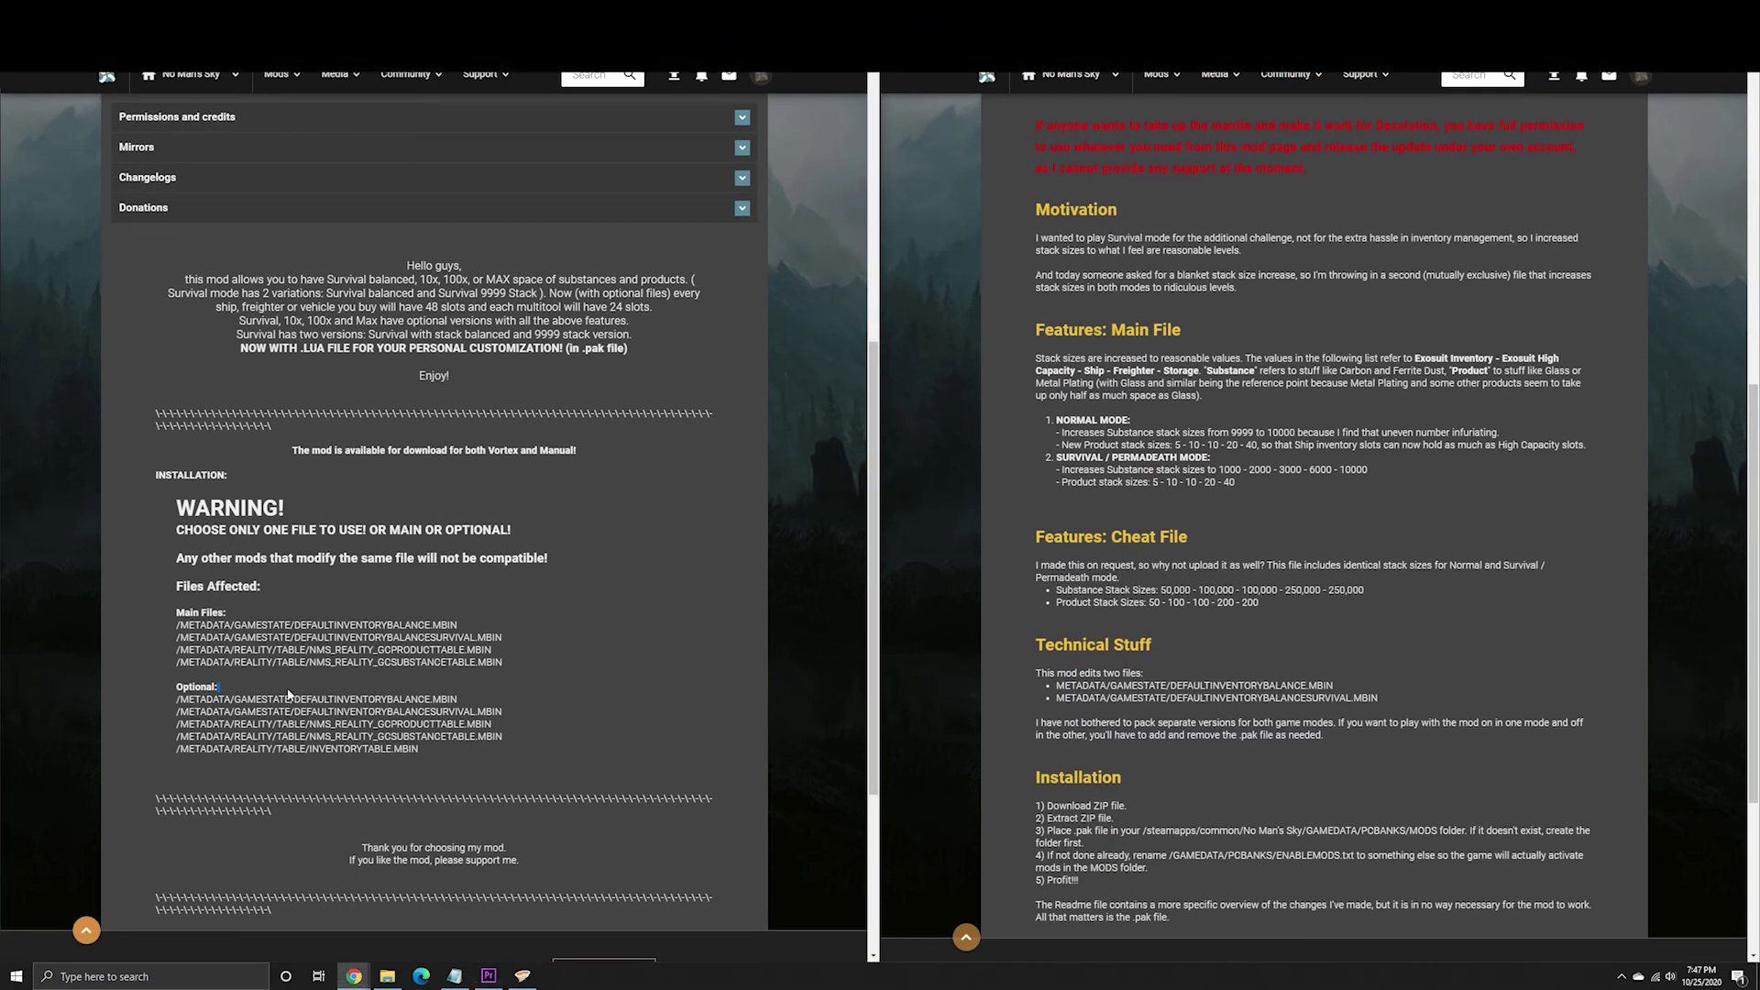
left_click_drag(177, 699, 465, 697)
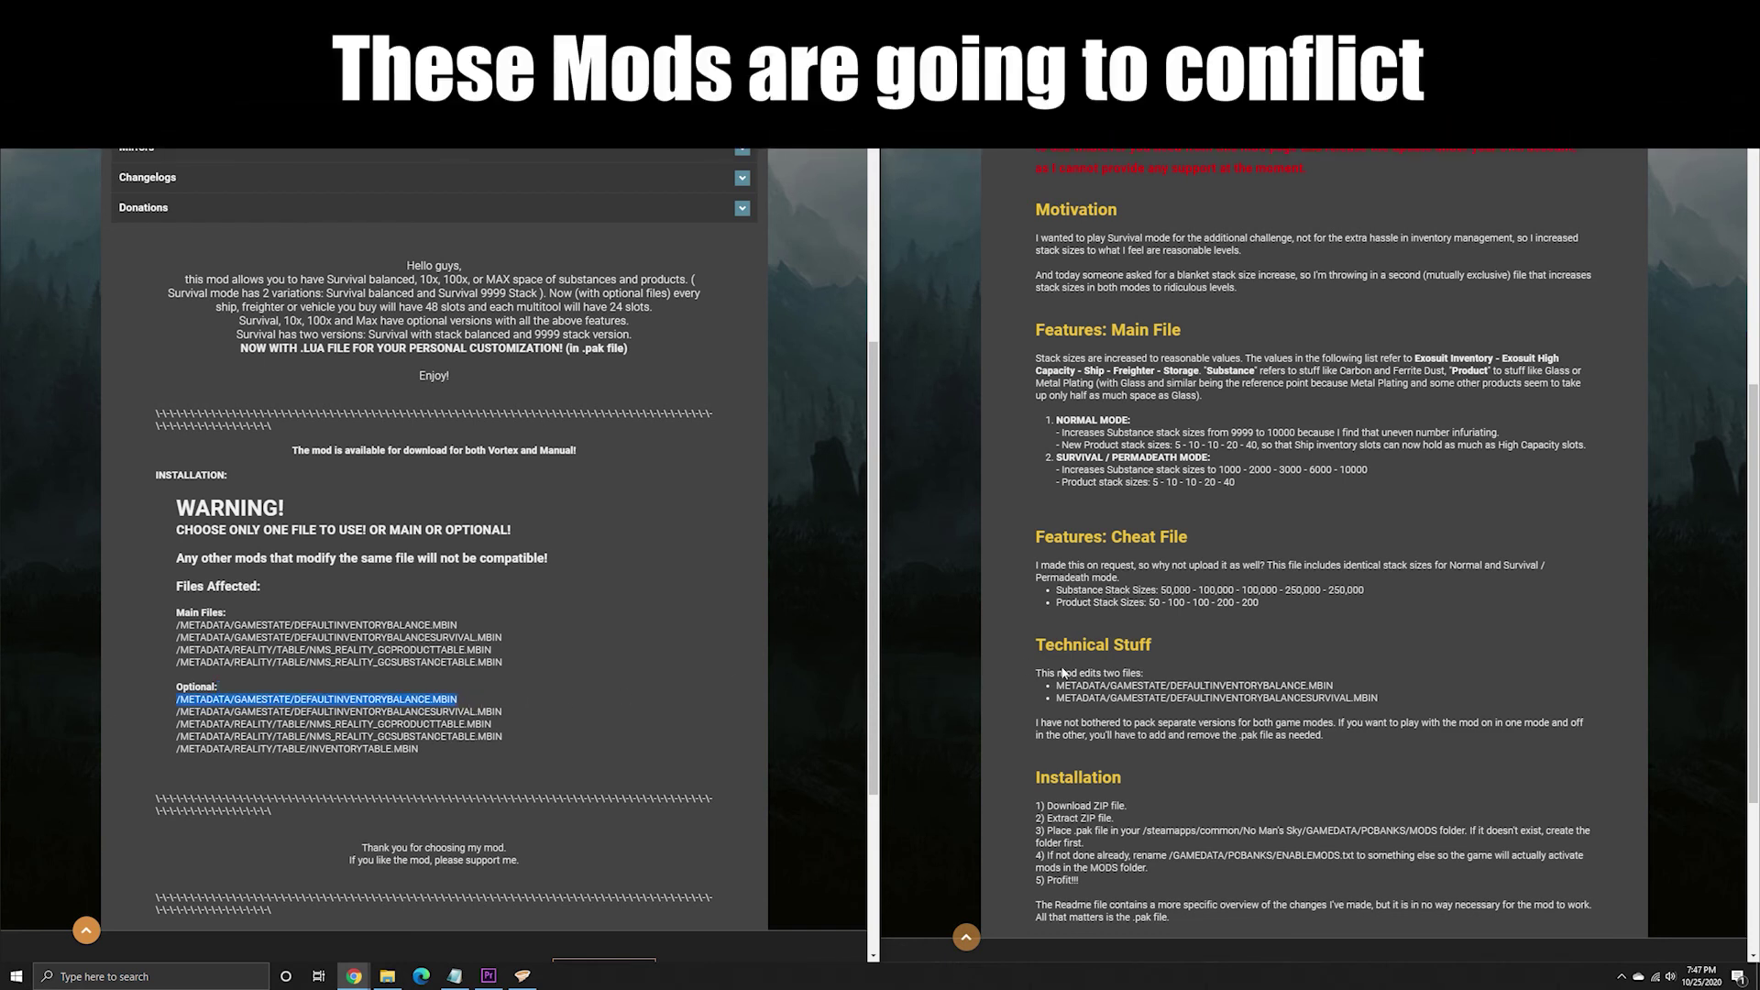
left_click_drag(1054, 687, 1351, 685)
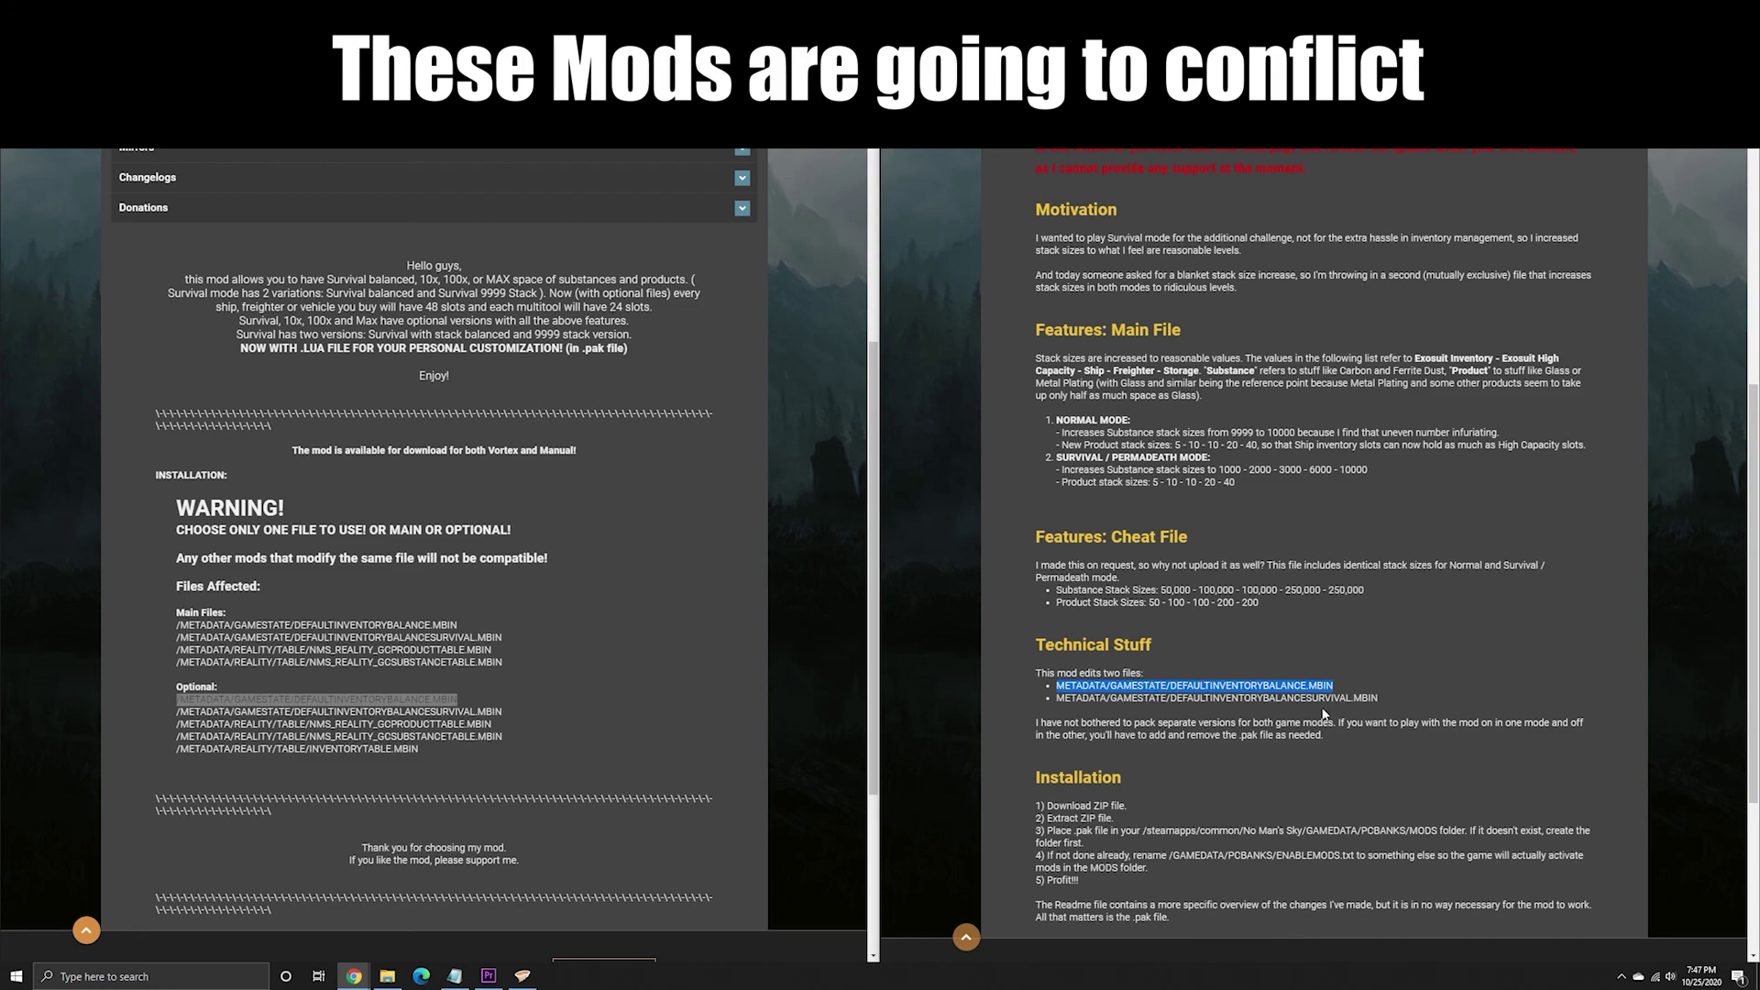